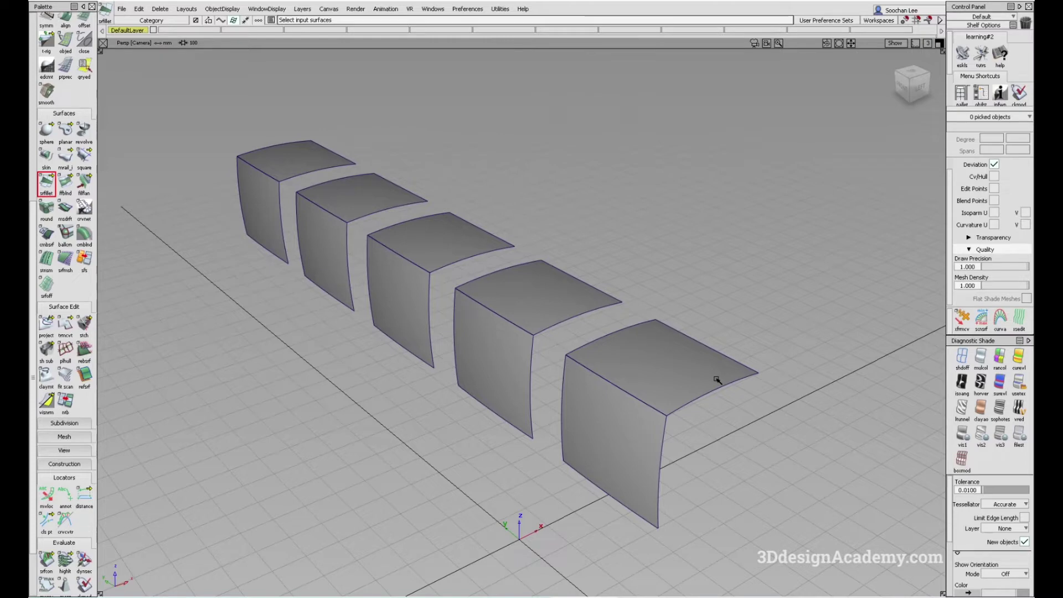
Examine the row of five surface pairs from several angles and distances.
{"action": "key", "text": "shift+alt"}
{"action": "left_click_drag", "start_coordinate": [452, 339], "coordinate": [568, 358], "text": "alt+shift"}
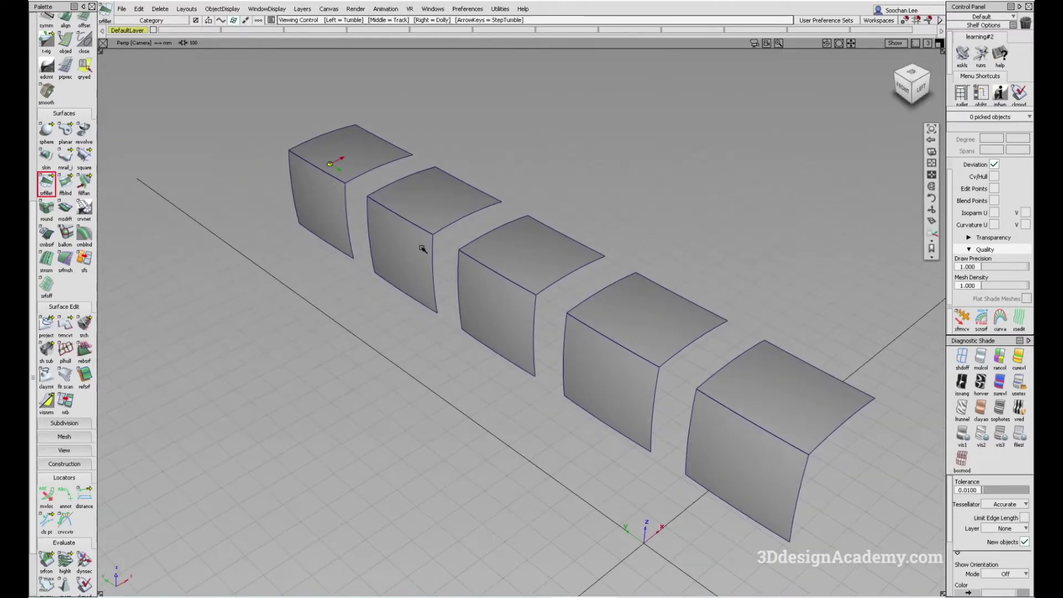
{"action": "scroll", "coordinate": [422, 249], "scroll_direction": "up", "scroll_amount": 3}
{"action": "scroll", "coordinate": [450, 220], "scroll_direction": "down", "scroll_amount": 1}
{"action": "scroll", "coordinate": [522, 261], "scroll_direction": "down", "scroll_amount": 1}
{"action": "scroll", "coordinate": [550, 355], "scroll_direction": "down", "scroll_amount": 1}
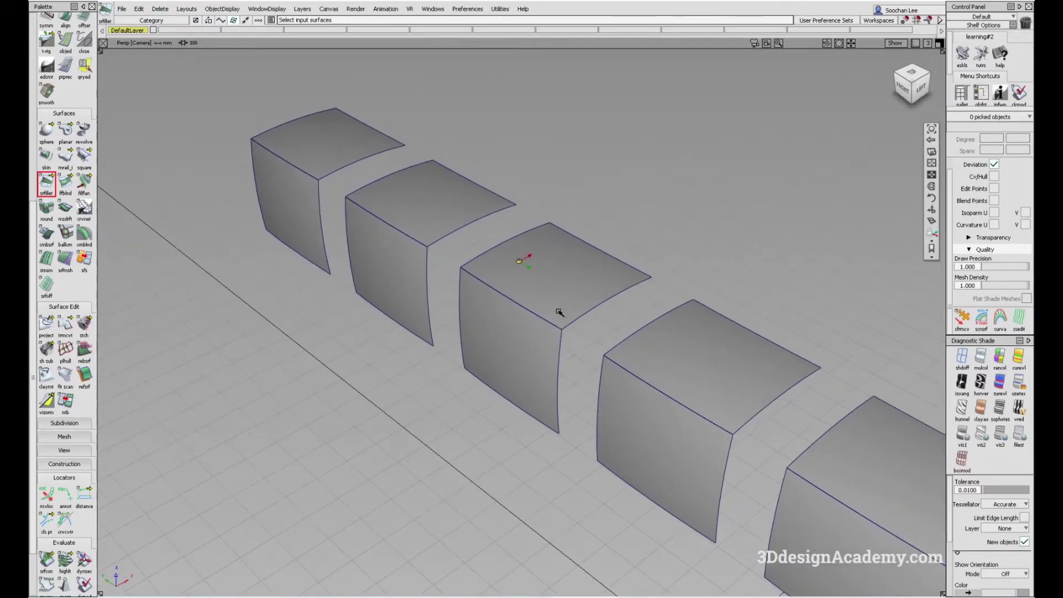
{"action": "scroll", "coordinate": [401, 280], "scroll_direction": "down", "scroll_amount": 3}
{"action": "middle_click_drag", "start_coordinate": [519, 388], "coordinate": [446, 317]}
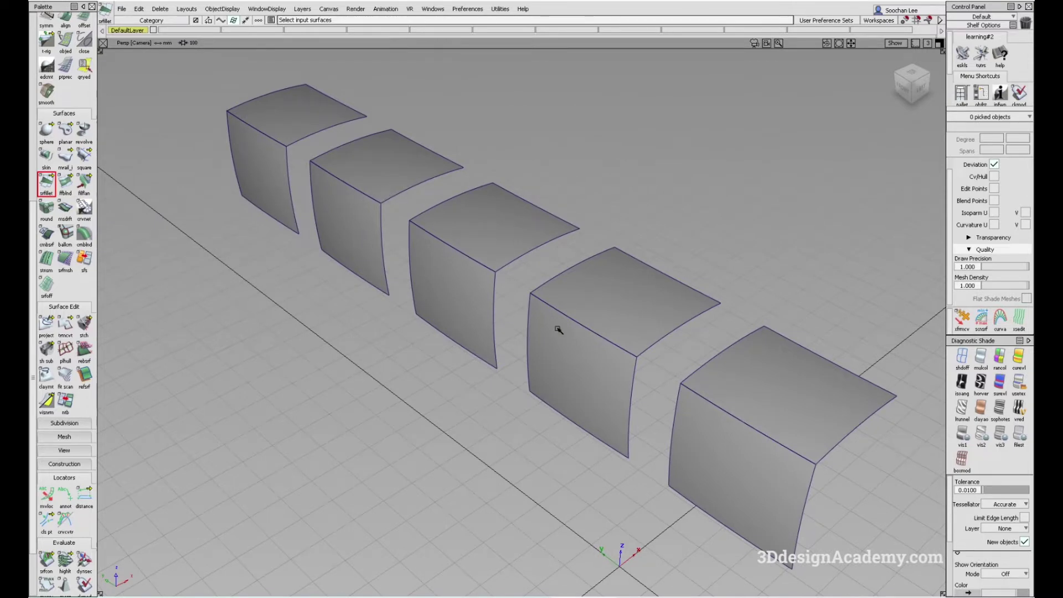
{"action": "middle_click_drag", "start_coordinate": [460, 311], "coordinate": [462, 318], "text": "alt+shift"}
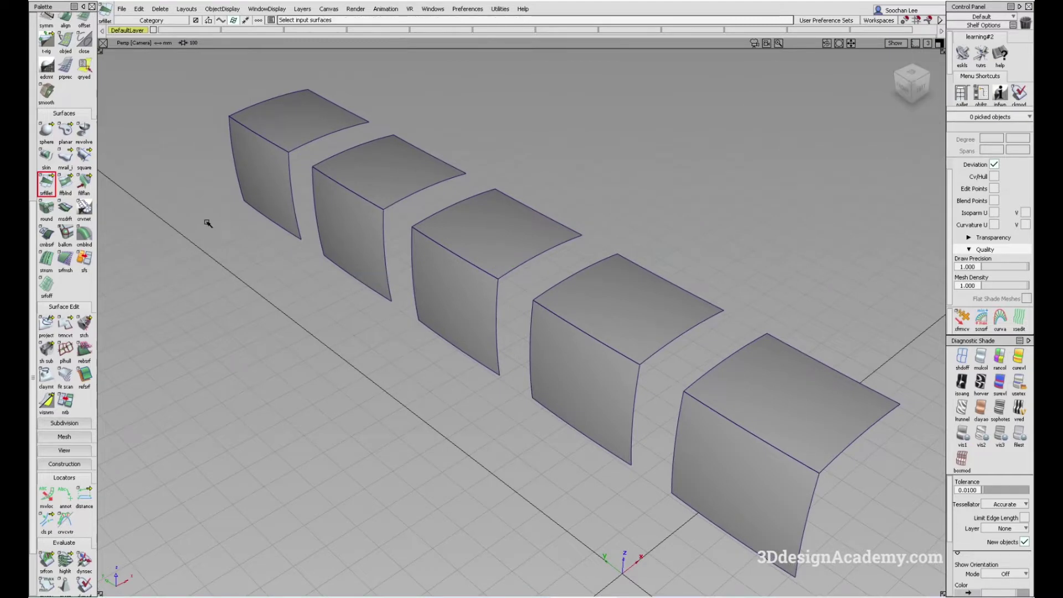
{"action": "middle_click_drag", "start_coordinate": [239, 223], "coordinate": [245, 226], "text": "alt+shift"}
{"action": "left_click_drag", "start_coordinate": [266, 300], "coordinate": [255, 240], "text": "ctrl+shift"}
Configure Surface Fillet with Chord construction, G0 Chamfer section type and a chordal length of 200.
{"action": "double_click", "coordinate": [46, 182]}
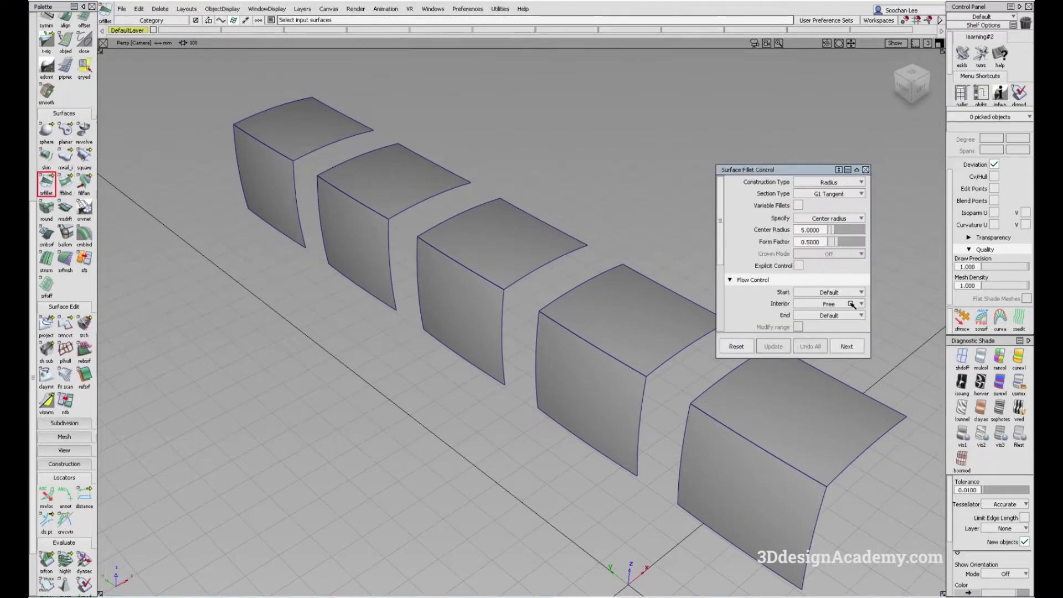
{"action": "left_click", "coordinate": [825, 183]}
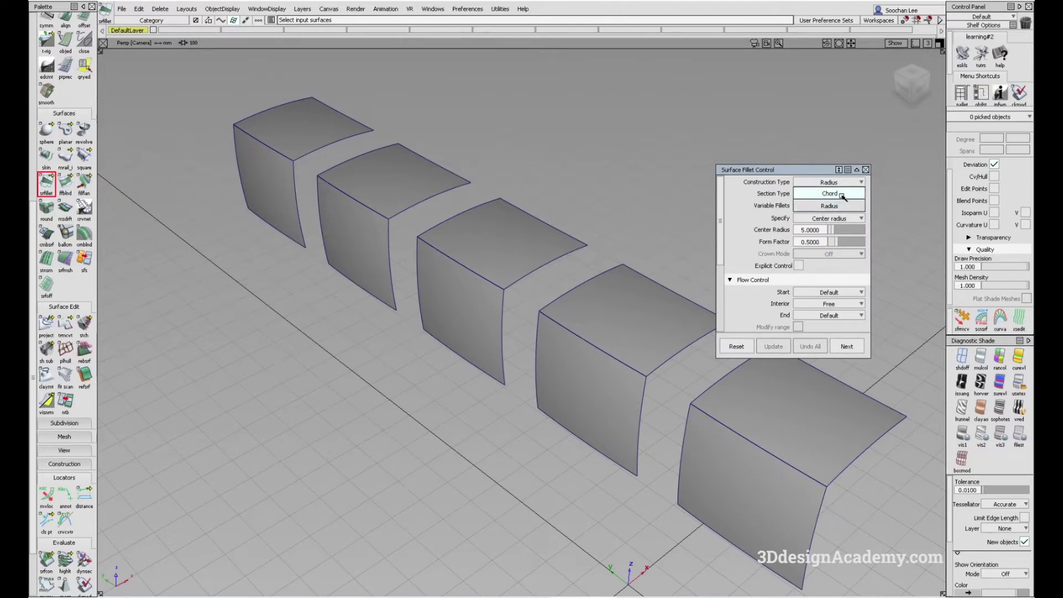
{"action": "left_click", "coordinate": [830, 193]}
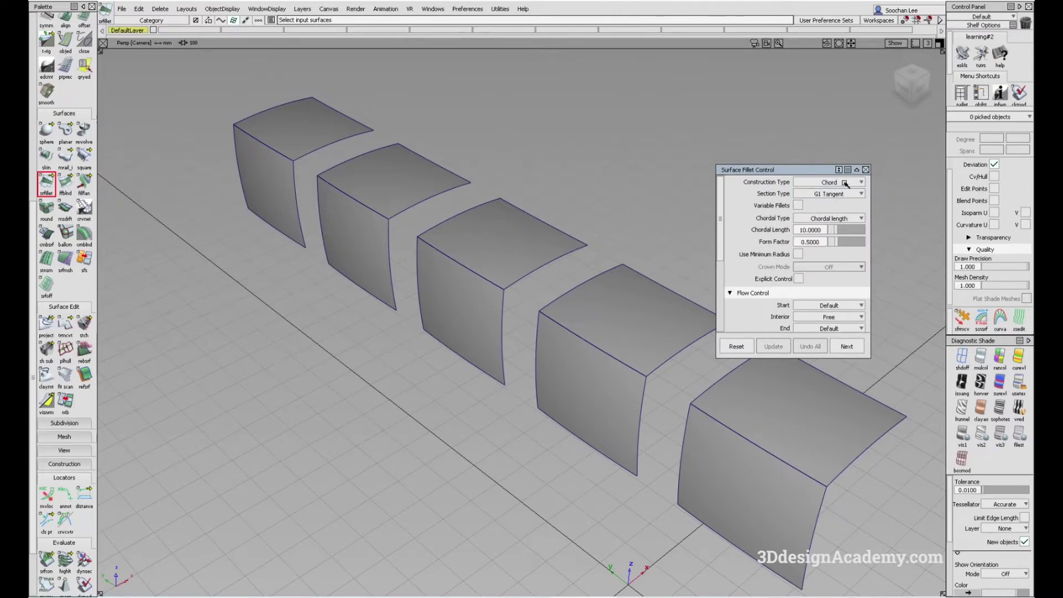
{"action": "left_click", "coordinate": [847, 194]}
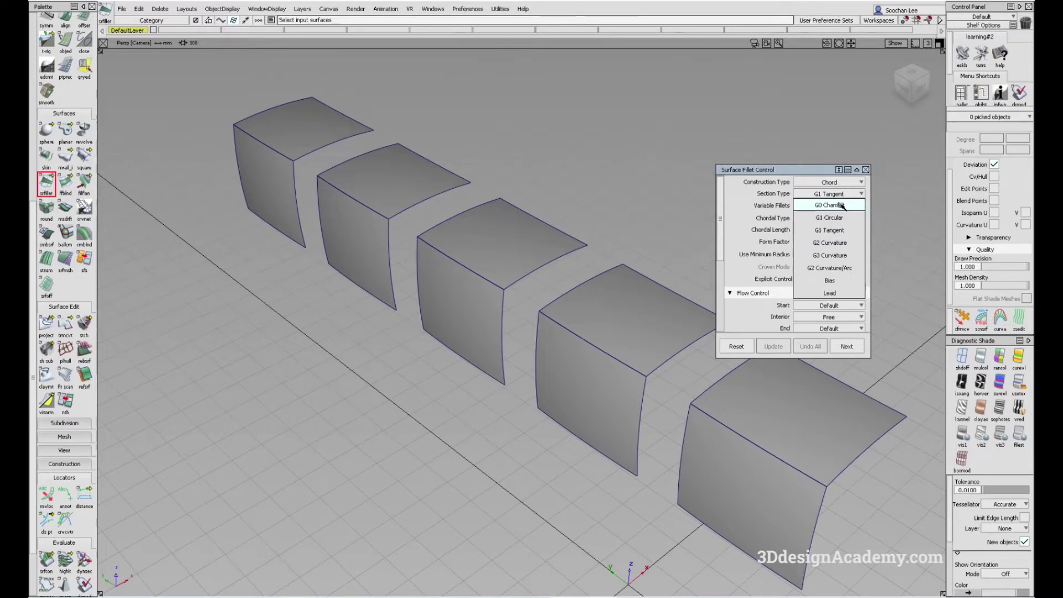
{"action": "left_click", "coordinate": [841, 206]}
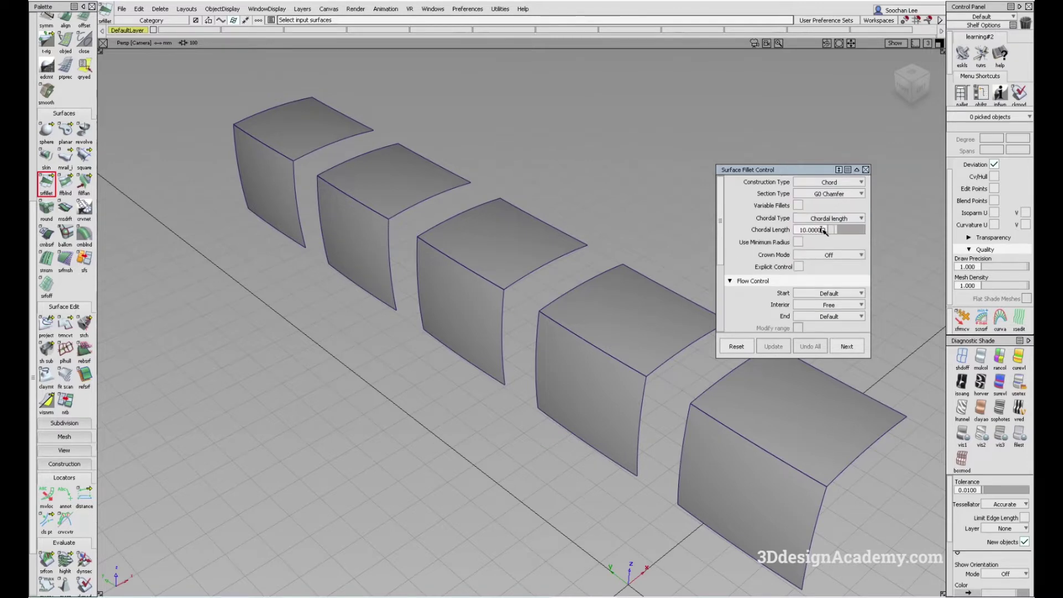
{"action": "type", "text": "200"}
{"action": "key", "text": "Return"}
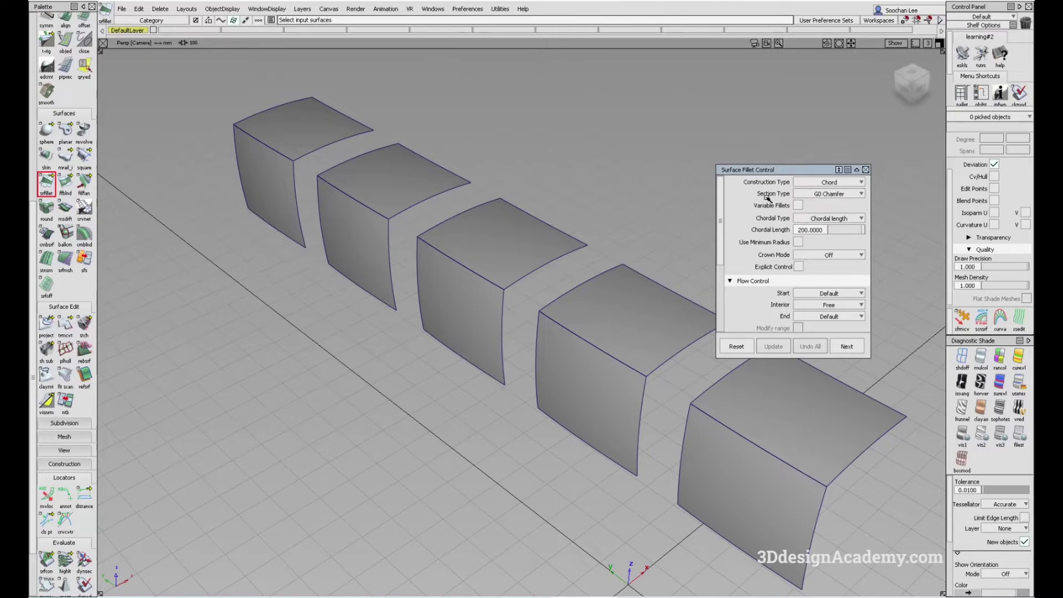
Set the fillet's flow control to Edge align at both the start and the end.
{"action": "scroll", "coordinate": [855, 282], "scroll_direction": "down", "scroll_amount": 2}
{"action": "left_click", "coordinate": [847, 254]}
{"action": "left_click", "coordinate": [845, 271]}
{"action": "left_click", "coordinate": [846, 271]}
{"action": "left_click", "coordinate": [845, 291]}
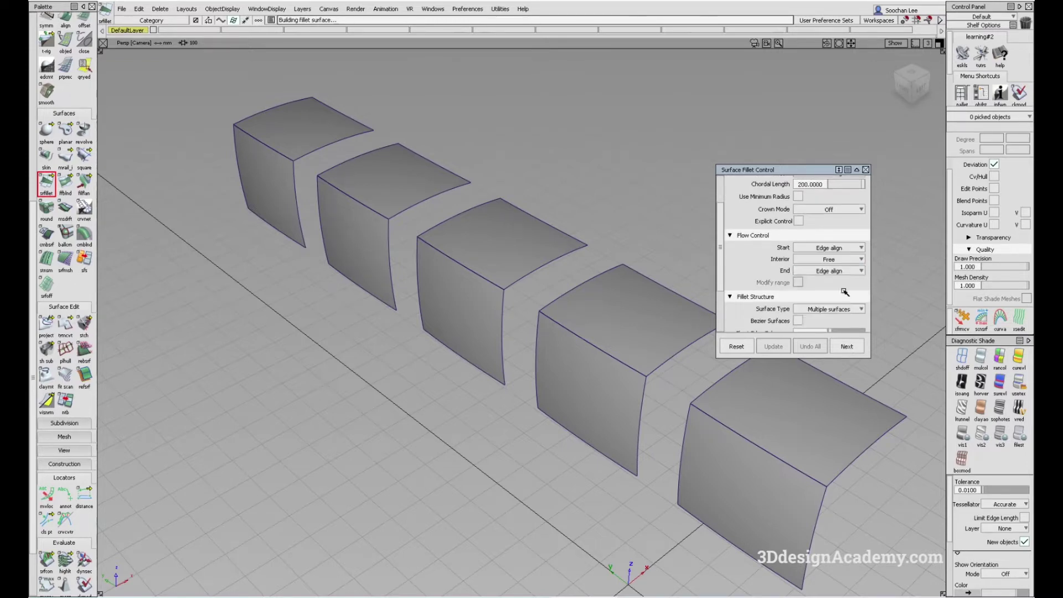
{"action": "scroll", "coordinate": [843, 291], "scroll_direction": "down", "scroll_amount": 3}
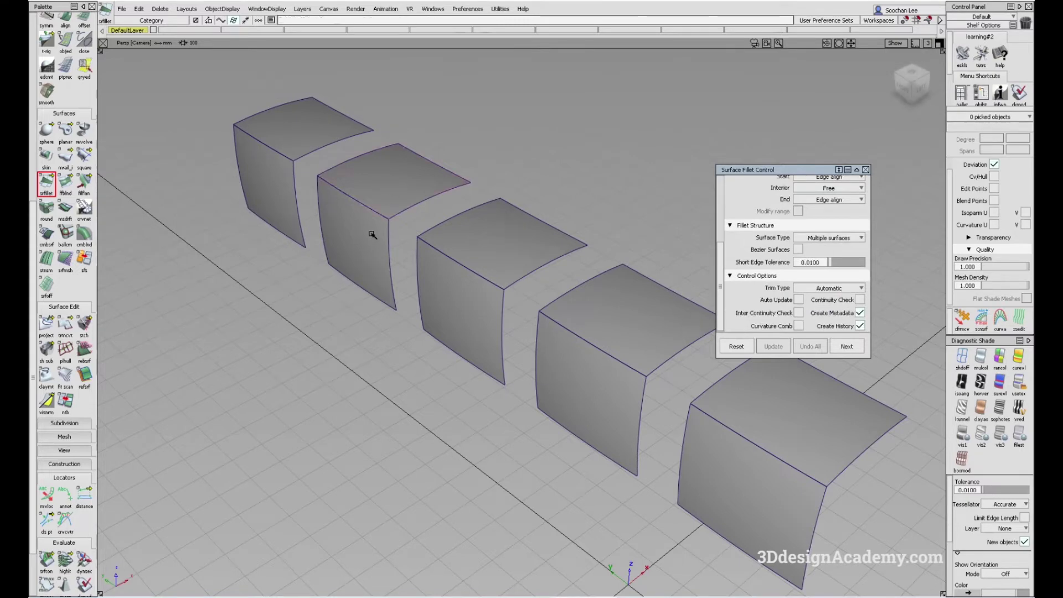
Build a G0 chamfer between the top and side surfaces of the second pair in the row.
{"action": "left_click", "coordinate": [341, 213]}
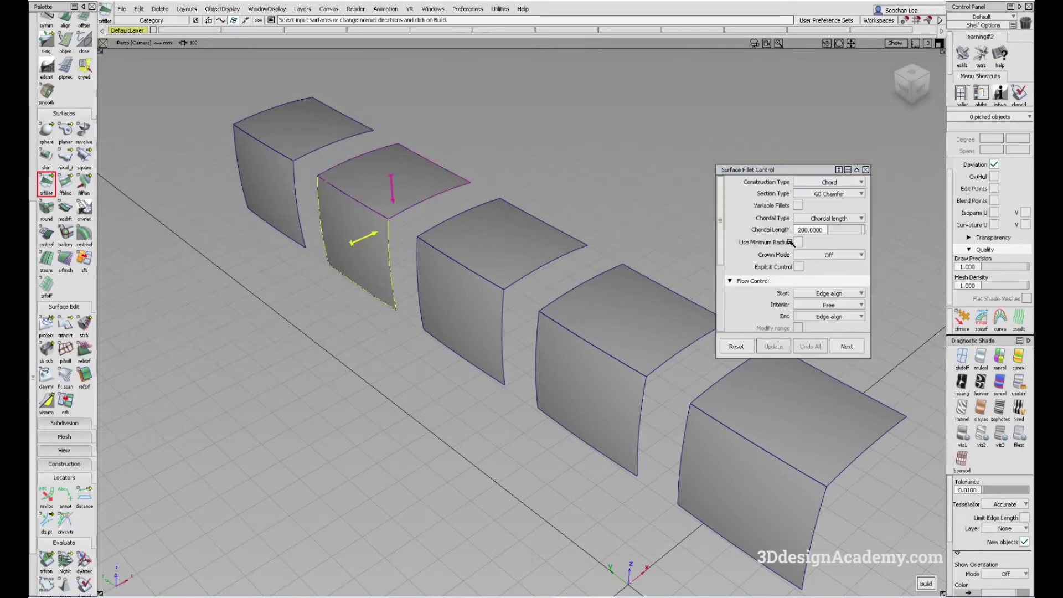
{"action": "key", "text": "space"}
{"action": "left_click_drag", "start_coordinate": [467, 290], "coordinate": [417, 285], "text": "alt+shift"}
{"action": "left_click_drag", "start_coordinate": [441, 336], "coordinate": [471, 261], "text": "ctrl+shift"}
Build a fillet with G1 Tangent section type between the two surfaces of the third pair.
{"action": "left_click", "coordinate": [471, 262]}
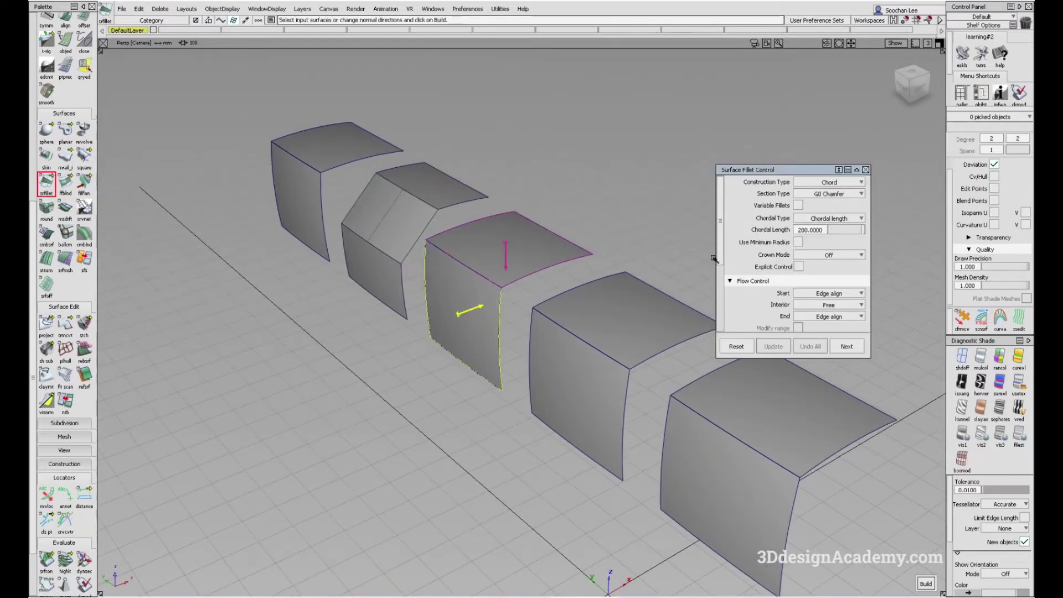
{"action": "left_click", "coordinate": [839, 195]}
{"action": "left_click", "coordinate": [836, 231]}
{"action": "key", "text": "space"}
Fillet the fourth pair of surfaces using the G2 Curvature section type.
{"action": "left_click", "coordinate": [587, 331]}
{"action": "left_click", "coordinate": [839, 194]}
{"action": "left_click", "coordinate": [831, 244]}
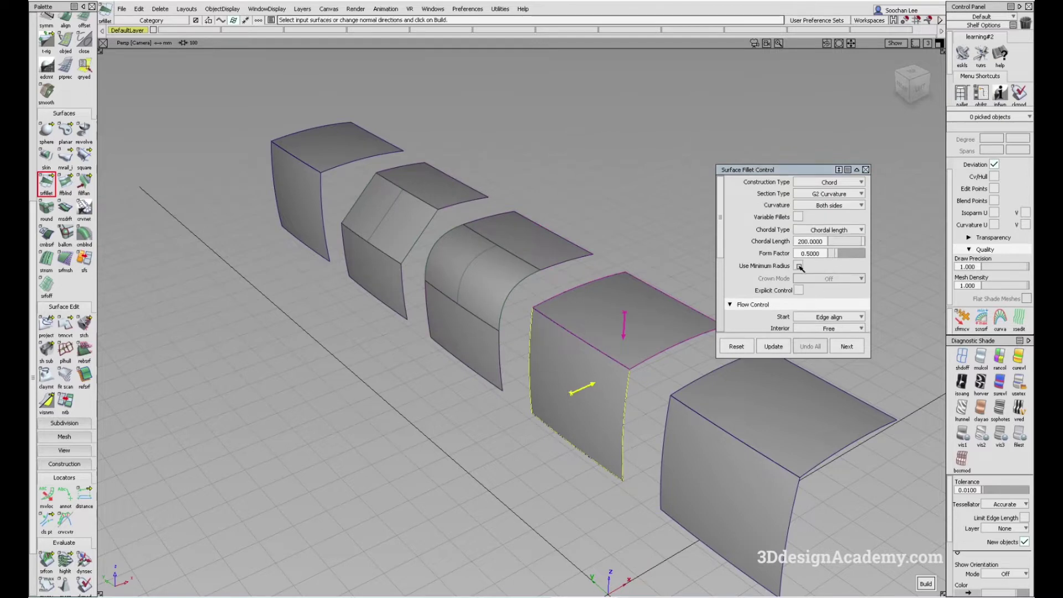
Create a G3 Curvature fillet between the surfaces of the fifth pair.
{"action": "left_click", "coordinate": [743, 457]}
{"action": "left_click", "coordinate": [845, 194]}
{"action": "left_click", "coordinate": [832, 256]}
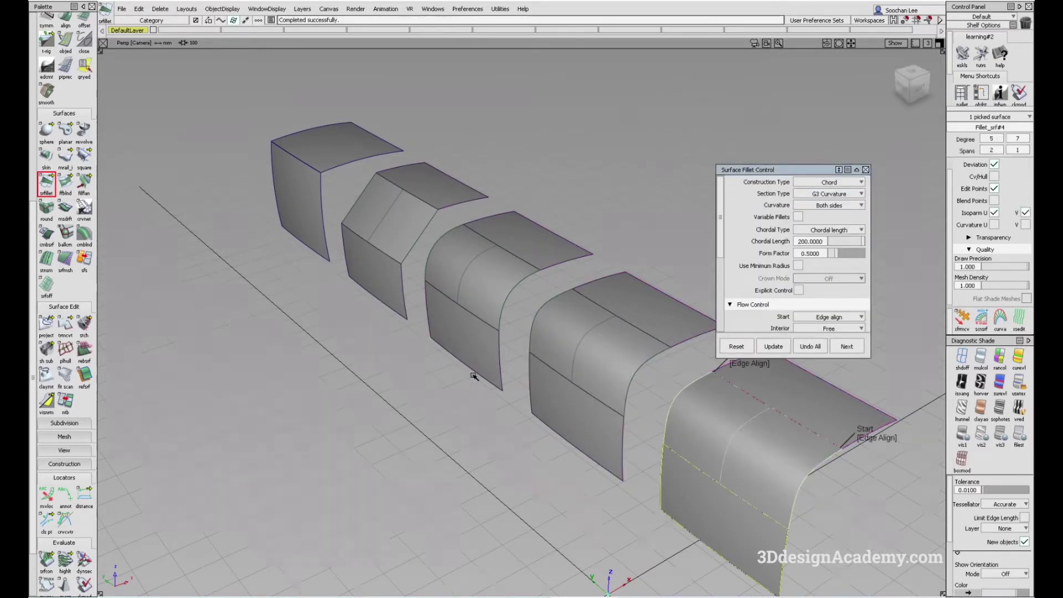
Move the top surface of the unfilleted first pair slightly to open a narrow gap along the shared edge.
{"action": "left_click_drag", "start_coordinate": [479, 380], "coordinate": [509, 291], "text": "ctrl+shift"}
{"action": "middle_click_drag", "start_coordinate": [470, 297], "coordinate": [552, 352], "text": "alt+shift"}
{"action": "scroll", "coordinate": [395, 223], "scroll_direction": "up", "scroll_amount": 4}
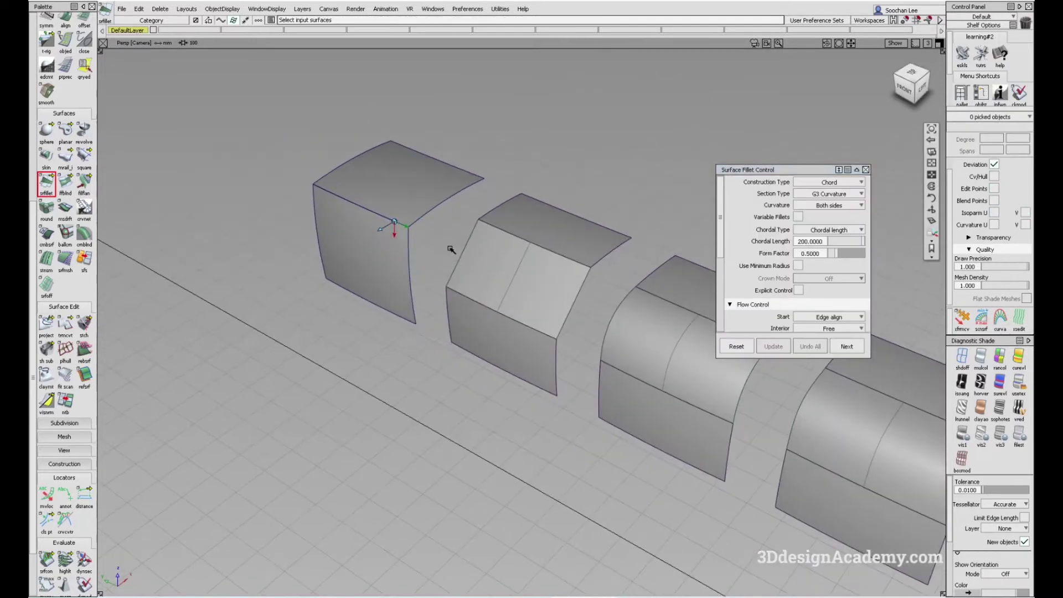
{"action": "scroll", "coordinate": [418, 208], "scroll_direction": "up", "scroll_amount": 5}
{"action": "left_click_drag", "start_coordinate": [521, 85], "coordinate": [432, 176], "text": "ctrl+shift"}
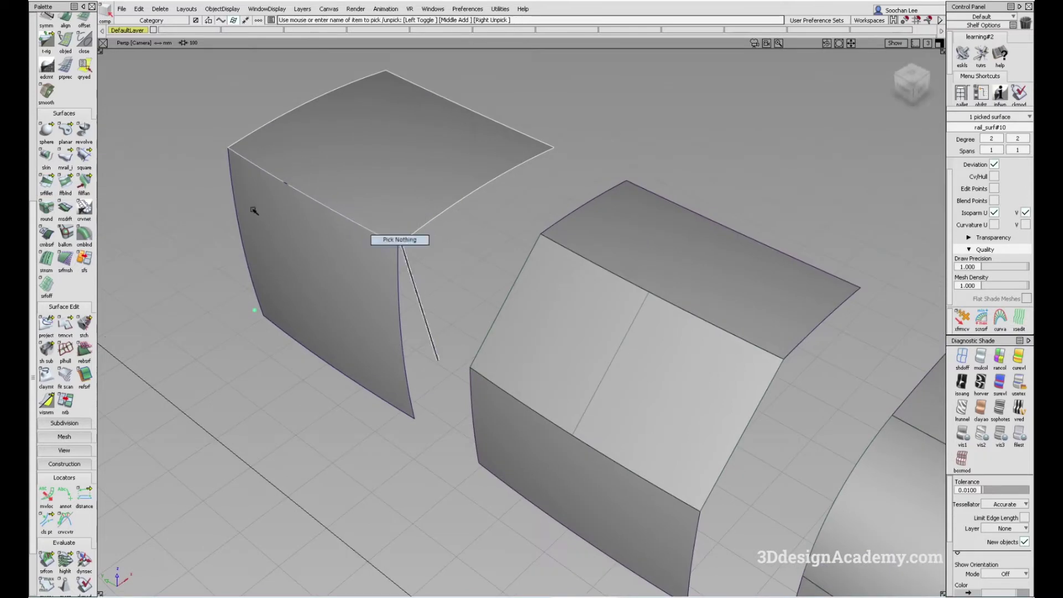
{"action": "left_click", "coordinate": [427, 185]}
{"action": "scroll", "coordinate": [408, 228], "scroll_direction": "up", "scroll_amount": 4}
{"action": "right_click_drag", "start_coordinate": [437, 332], "coordinate": [439, 315], "text": "ctrl+shift"}
{"action": "left_click_drag", "start_coordinate": [439, 315], "coordinate": [349, 252]}
{"action": "right_click_drag", "start_coordinate": [352, 198], "coordinate": [382, 204], "text": "alt+shift"}
{"action": "left_click_drag", "start_coordinate": [382, 204], "coordinate": [301, 259], "text": "alt+shift"}
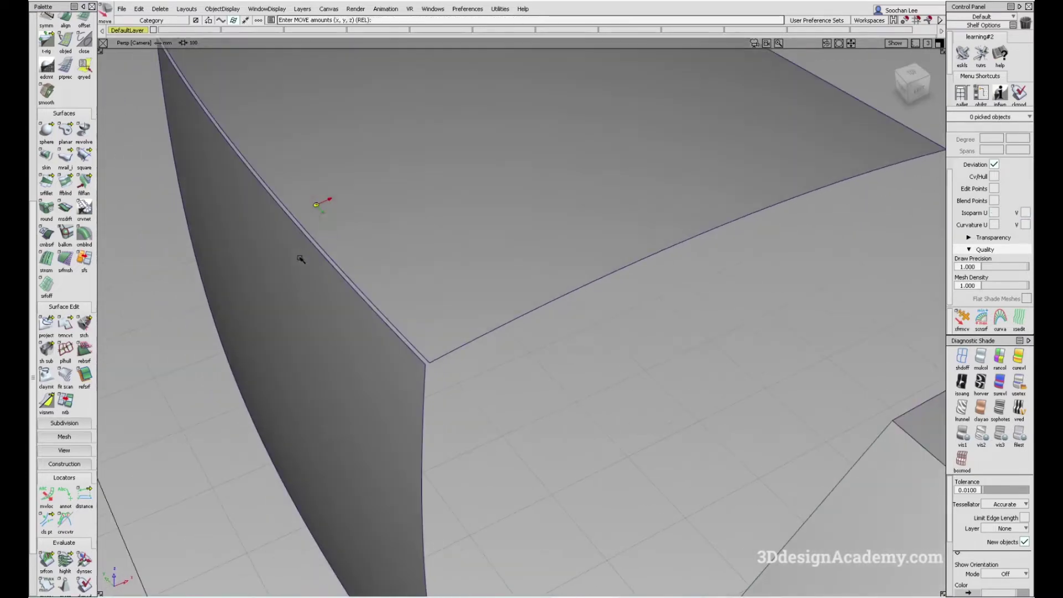
Plot Curve Curvature combs on the side edges of the first pair's top and side surfaces.
{"action": "right_click_drag", "start_coordinate": [337, 258], "coordinate": [318, 288], "text": "alt+shift"}
{"action": "left_click_drag", "start_coordinate": [386, 305], "coordinate": [464, 309], "text": "alt+shift"}
{"action": "right_click_drag", "start_coordinate": [302, 207], "coordinate": [382, 264], "text": "alt+shift"}
{"action": "left_click_drag", "start_coordinate": [382, 264], "coordinate": [337, 254], "text": "alt+shift"}
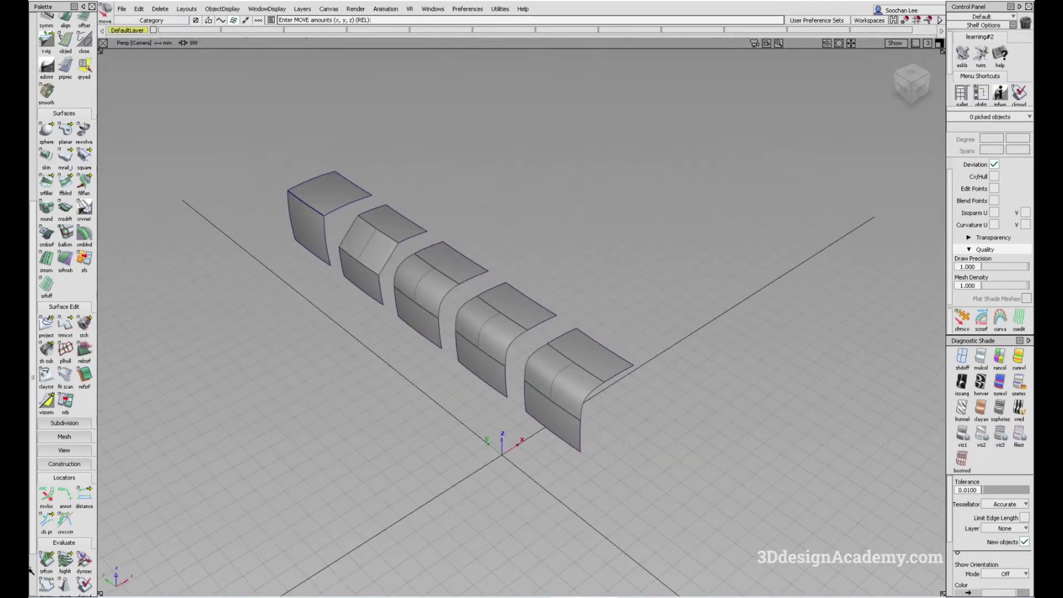
{"action": "left_click", "coordinate": [65, 522]}
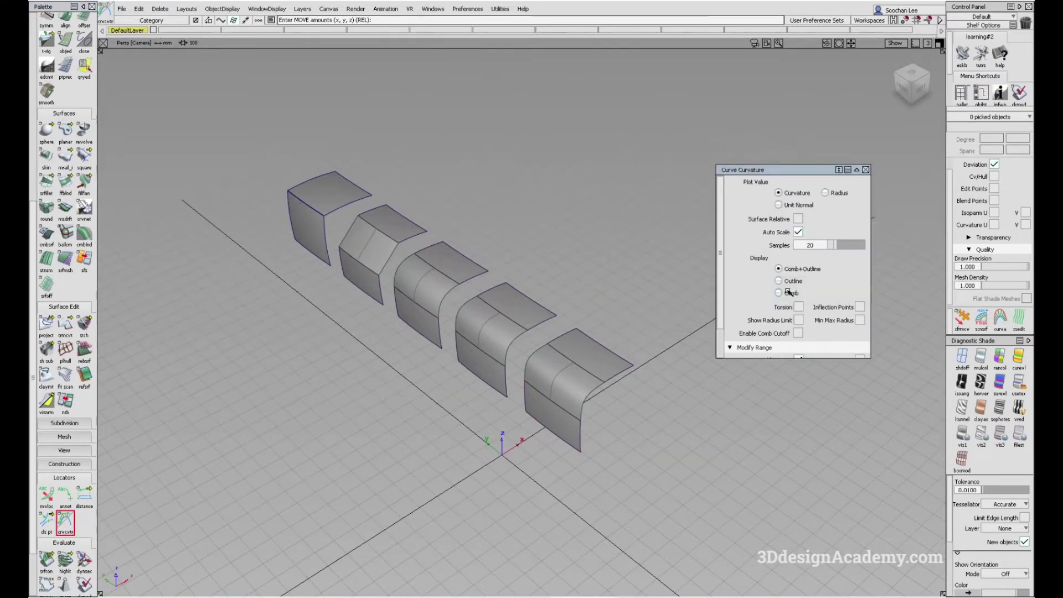
{"action": "scroll", "coordinate": [817, 302], "scroll_direction": "down", "scroll_amount": 2}
{"action": "scroll", "coordinate": [356, 178], "scroll_direction": "up", "scroll_amount": 3}
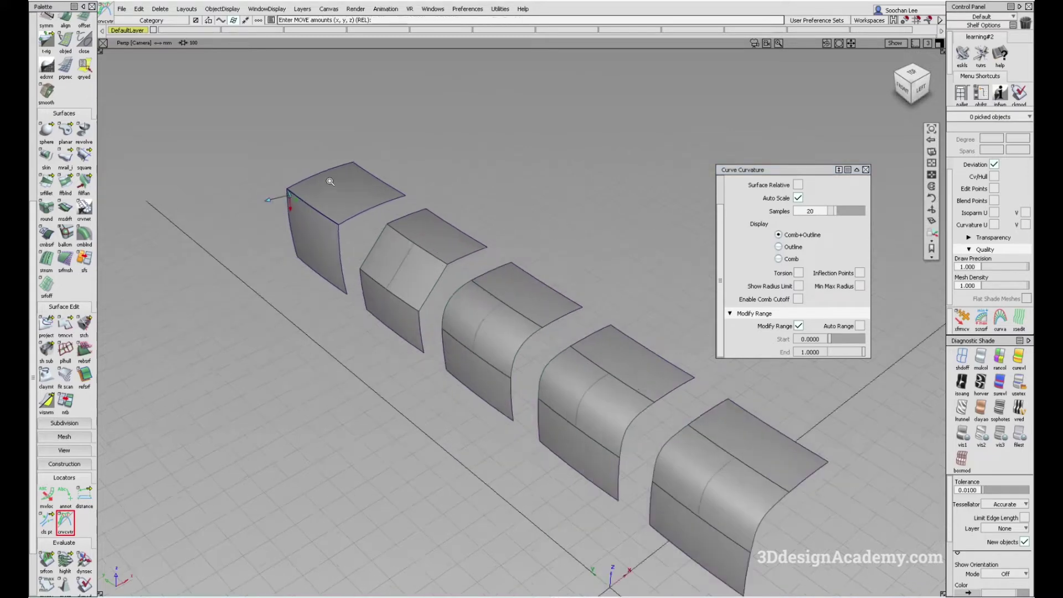
{"action": "left_click", "coordinate": [358, 235]}
{"action": "left_click", "coordinate": [384, 229]}
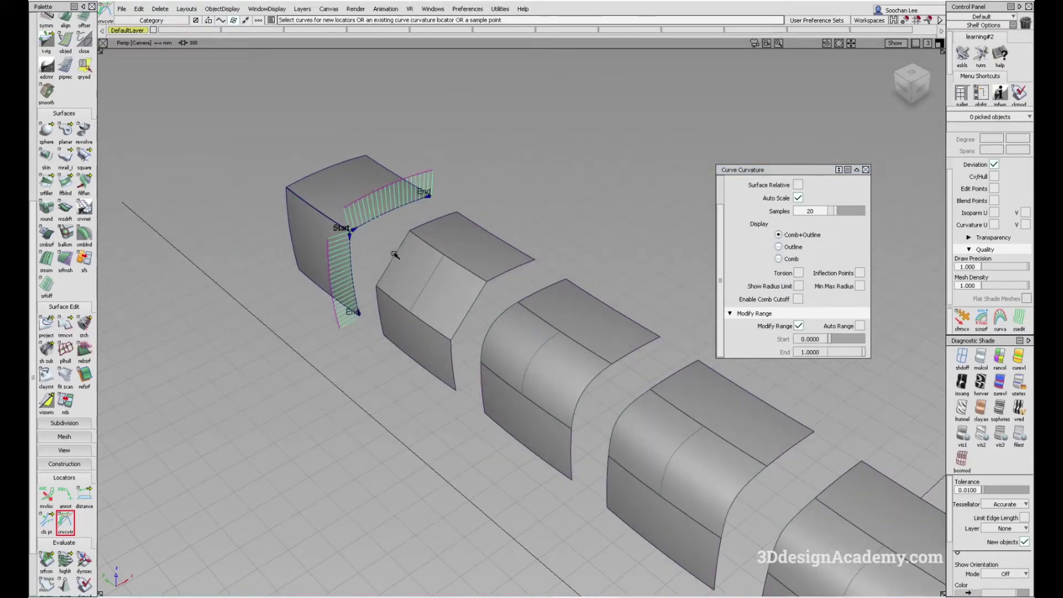
Add curvature combs along the side edges of the chamfered second pair, including the chamfer.
{"action": "scroll", "coordinate": [531, 434], "scroll_direction": "up", "scroll_amount": 2}
{"action": "left_click", "coordinate": [540, 446]}
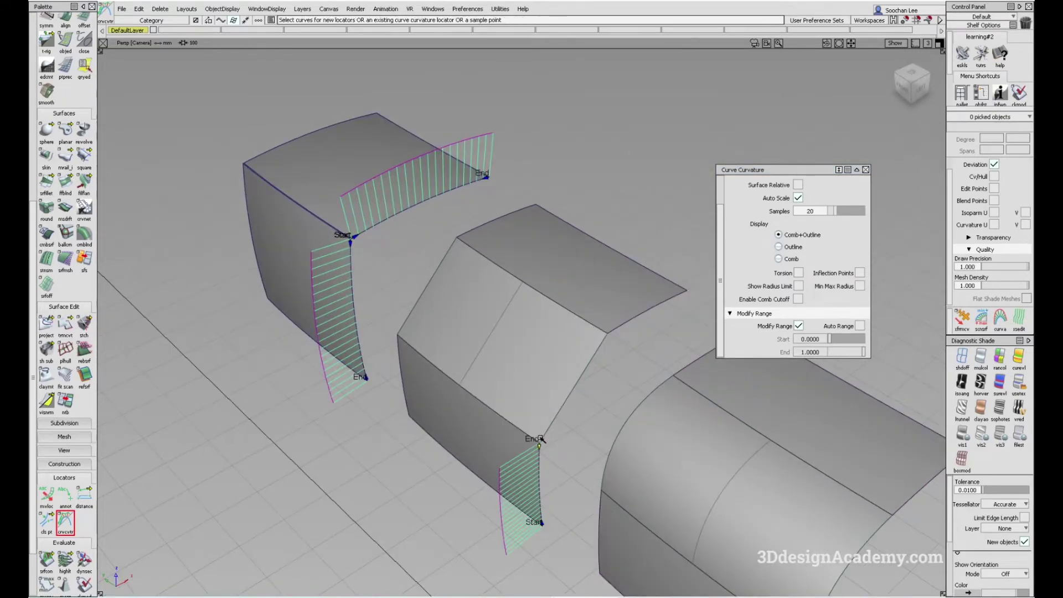
{"action": "left_click", "coordinate": [620, 327]}
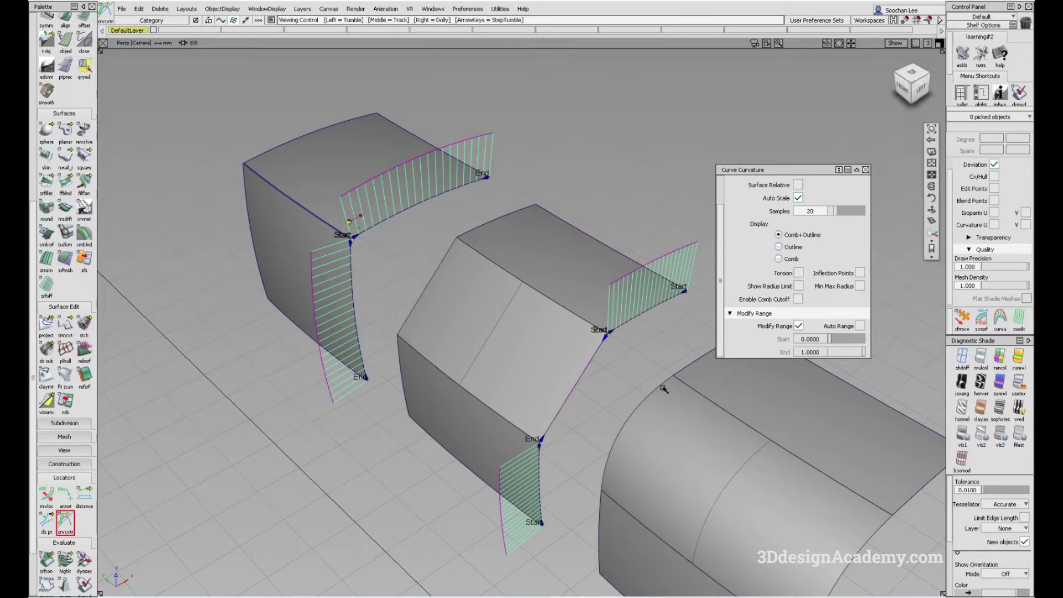
Add curvature combs along the edges of the third pair's side surface, G1 fillet and top surface.
{"action": "left_click_drag", "start_coordinate": [620, 326], "coordinate": [472, 280], "text": "alt+shift"}
{"action": "middle_click_drag", "start_coordinate": [472, 280], "coordinate": [449, 185], "text": "alt+shift"}
{"action": "left_click_drag", "start_coordinate": [514, 502], "coordinate": [515, 479], "text": "ctrl+shift"}
{"action": "left_click", "coordinate": [515, 475]}
{"action": "left_click", "coordinate": [517, 431]}
{"action": "left_click", "coordinate": [649, 306]}
Add curvature combs along the edges of the fourth pair's side surface, G2 fillet and top surface.
{"action": "right_click_drag", "start_coordinate": [649, 306], "coordinate": [560, 372], "text": "alt+shift"}
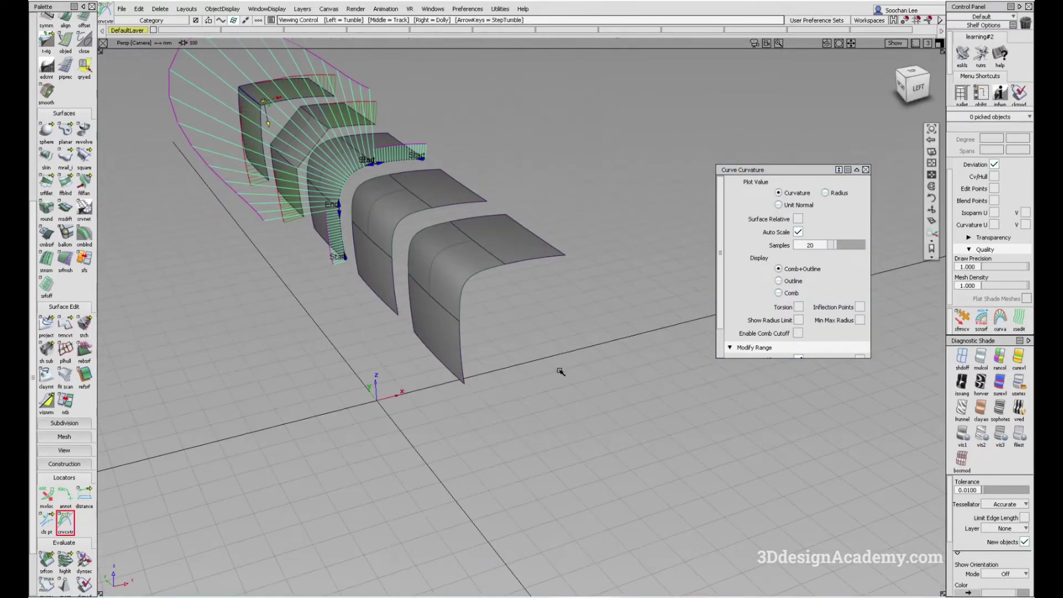
{"action": "left_click", "coordinate": [397, 253]}
{"action": "left_click", "coordinate": [422, 212]}
{"action": "left_click", "coordinate": [448, 206]}
{"action": "left_click_drag", "start_coordinate": [448, 206], "coordinate": [463, 234], "text": "alt+shift"}
{"action": "left_click", "coordinate": [439, 371]}
Edit the G1 Tangent fillet on the third pair and set its form factor to 1.
{"action": "left_click_drag", "start_coordinate": [497, 197], "coordinate": [432, 214], "text": "alt+shift"}
{"action": "left_click", "coordinate": [439, 215]}
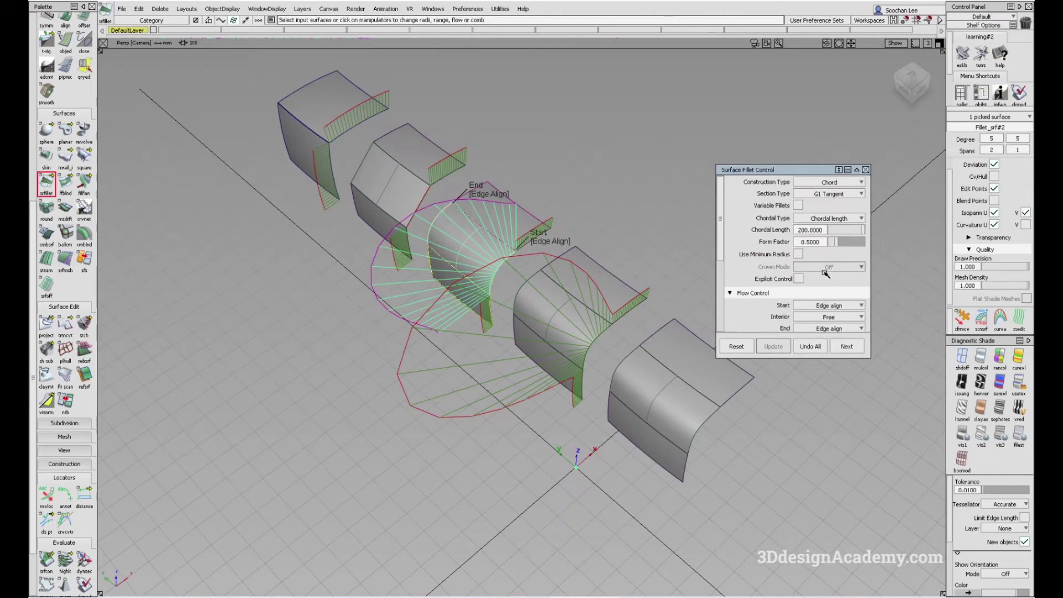
{"action": "type", "text": "1"}
{"action": "key", "text": "Return"}
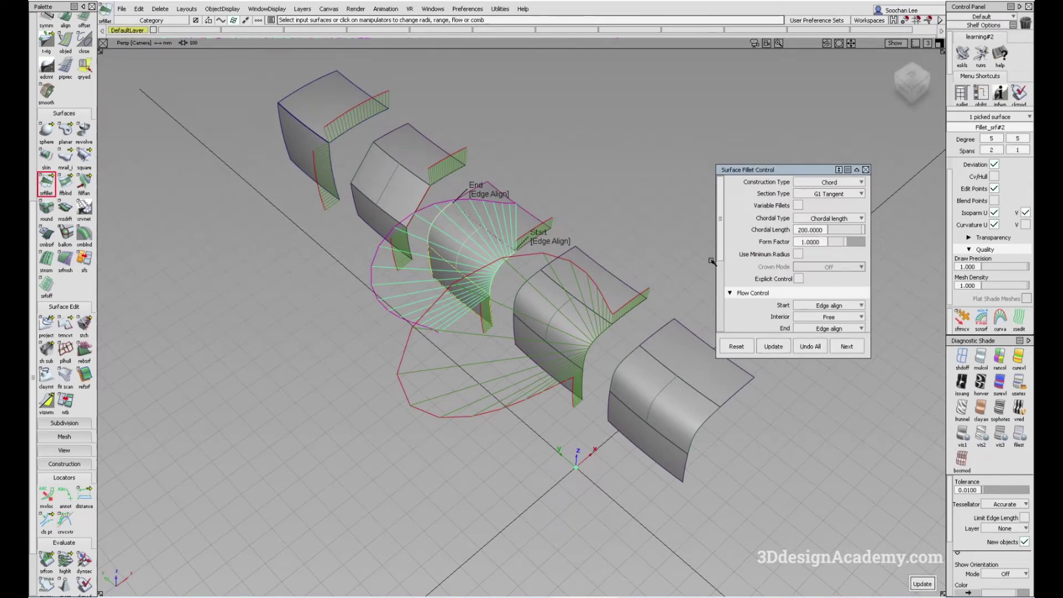
{"action": "left_click_drag", "start_coordinate": [591, 391], "coordinate": [636, 326], "text": "ctrl+shift"}
Edit the fourth pair's G2 Curvature fillet, set its form factor to 1 and update it.
{"action": "left_click", "coordinate": [596, 332]}
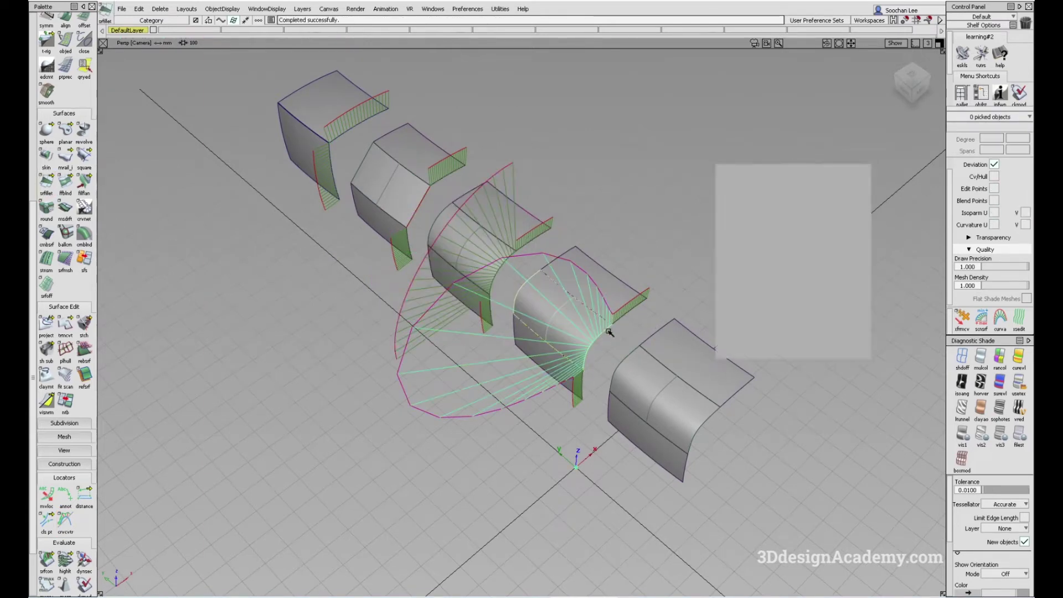
{"action": "left_click_drag", "start_coordinate": [819, 257], "coordinate": [782, 257]}
{"action": "type", "text": "1"}
{"action": "key", "text": "Return"}
{"action": "key", "text": "space"}
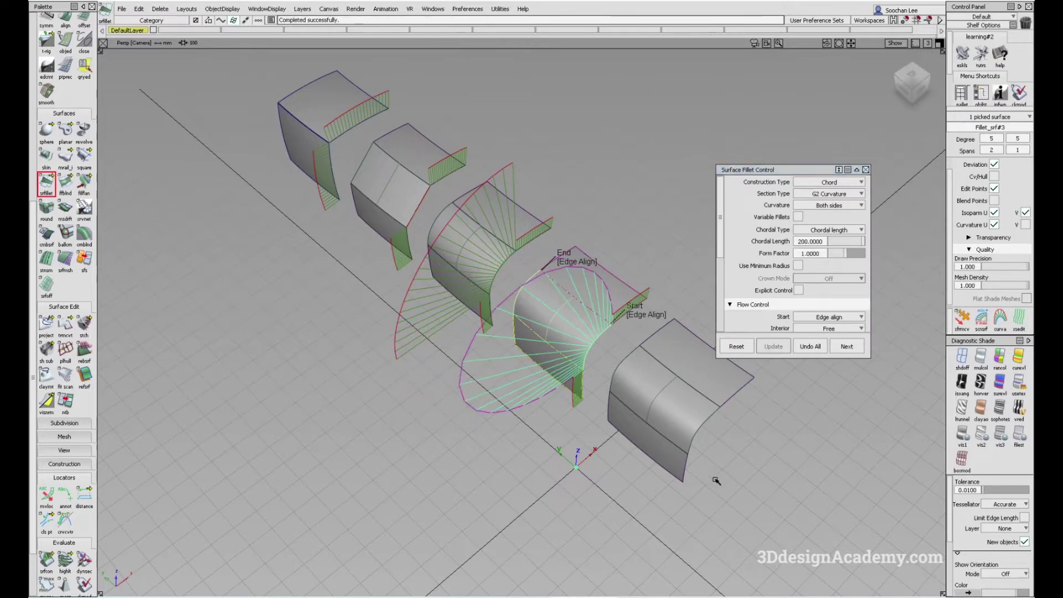
Set the form factor of the fifth pair's G3 Curvature fillet to 1.
{"action": "left_click_drag", "start_coordinate": [758, 411], "coordinate": [706, 416], "text": "ctrl+shift"}
{"action": "left_click", "coordinate": [705, 416]}
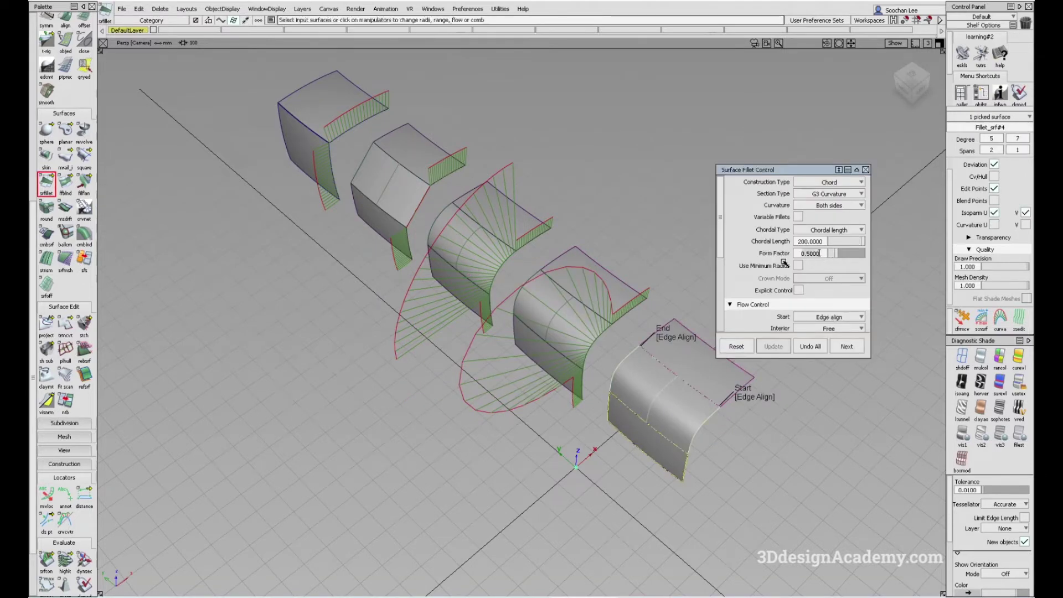
{"action": "left_click_drag", "start_coordinate": [491, 316], "coordinate": [501, 343], "text": "alt+shift"}
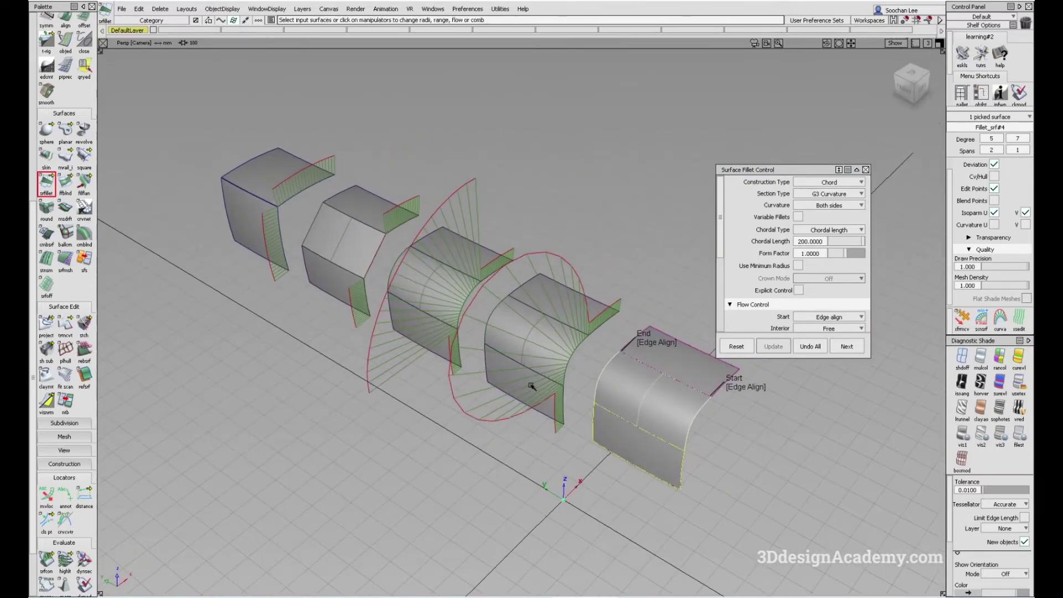
{"action": "left_click_drag", "start_coordinate": [531, 384], "coordinate": [476, 379], "text": "ctrl+shift"}
Inspect the gap between the first pair's top and side surfaces up close at the corner.
{"action": "middle_click_drag", "start_coordinate": [464, 351], "coordinate": [500, 375], "text": "alt+shift"}
{"action": "left_click_drag", "start_coordinate": [500, 375], "coordinate": [332, 324], "text": "alt+shift"}
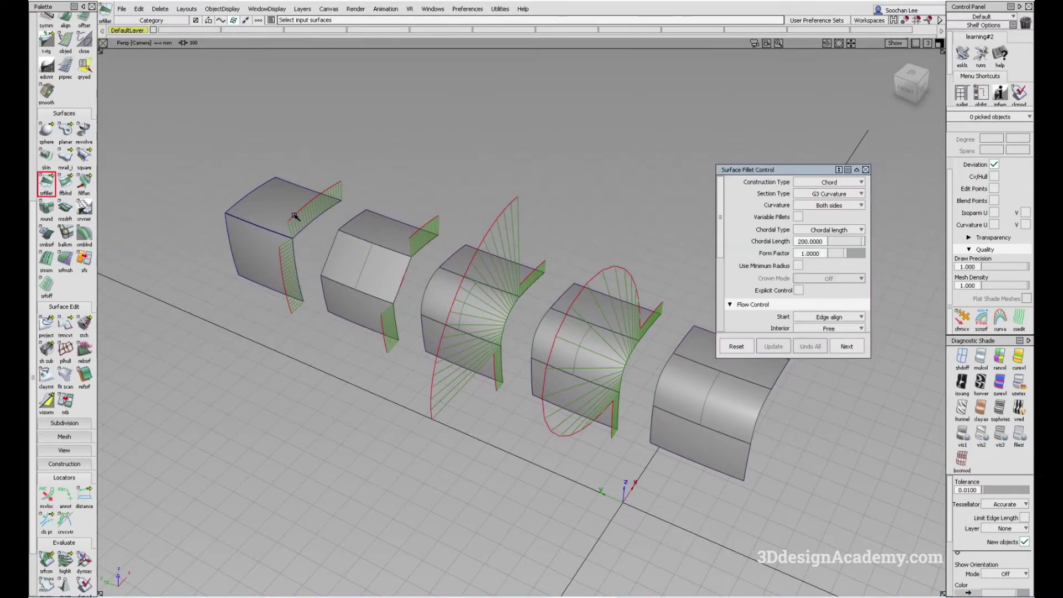
{"action": "mouse_move", "coordinate": [268, 238]}
{"action": "right_mouse_down", "text": "alt+shift"}
{"action": "mouse_move", "coordinate": [323, 223]}
{"action": "mouse_move", "coordinate": [548, 264]}
{"action": "right_mouse_up", "text": "alt+shift"}
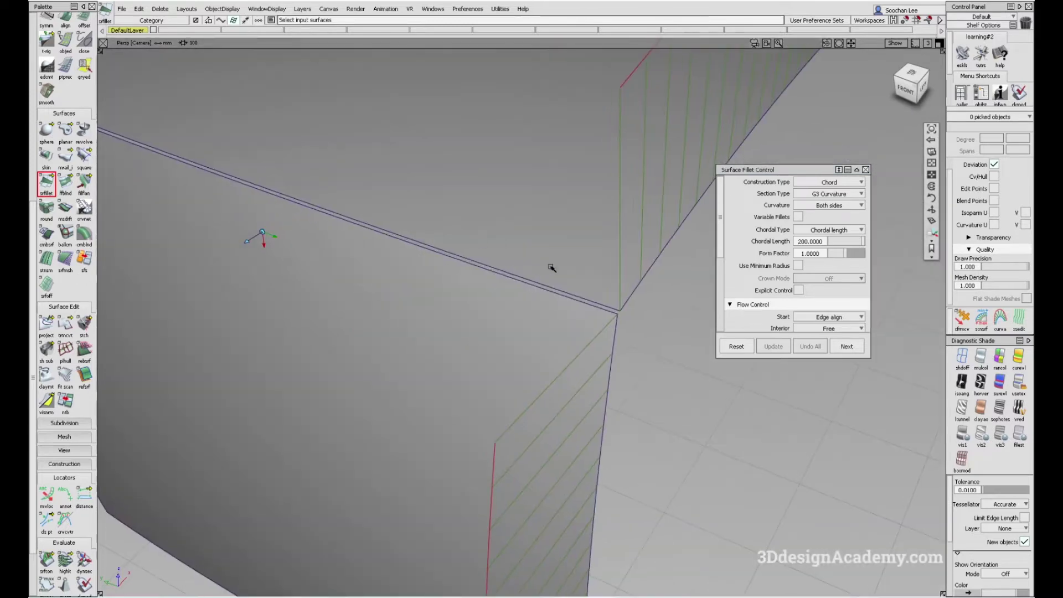
{"action": "right_click_drag", "start_coordinate": [614, 311], "coordinate": [628, 277], "text": "alt+shift"}
{"action": "left_click_drag", "start_coordinate": [628, 277], "coordinate": [564, 284], "text": "alt+shift"}
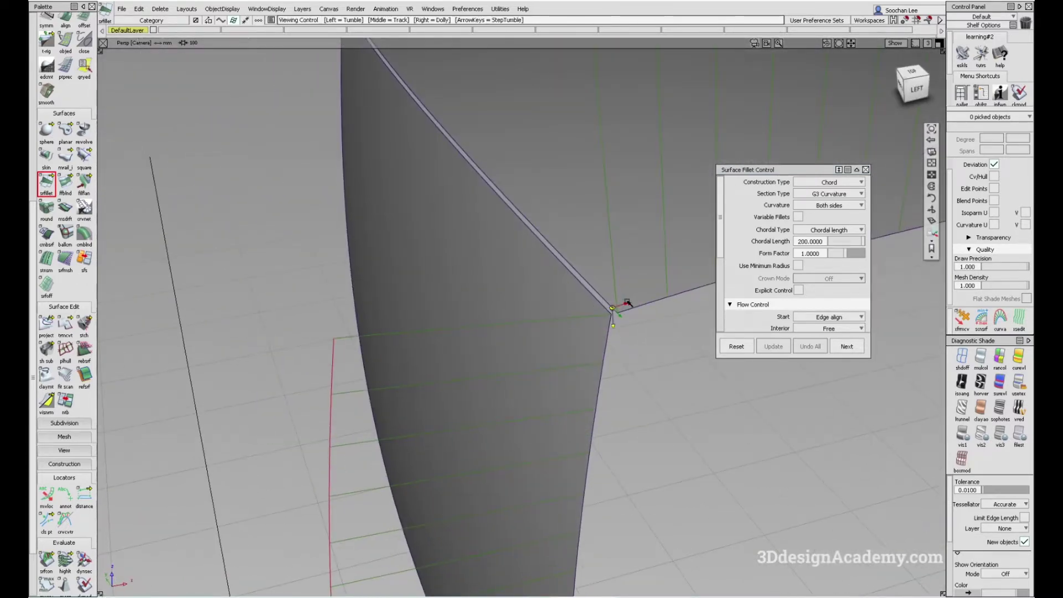
Examine the positional gap at the first pair's corner, and compare it with the flat G0 fillet on the second pair.
{"action": "right_click_drag", "start_coordinate": [623, 304], "coordinate": [555, 322], "text": "alt+shift"}
{"action": "left_click_drag", "start_coordinate": [555, 323], "coordinate": [624, 304], "text": "alt+shift"}
{"action": "middle_click_drag", "start_coordinate": [624, 304], "coordinate": [425, 265], "text": "alt+shift"}
{"action": "mouse_move", "coordinate": [425, 266]}
{"action": "left_mouse_down", "text": "alt+shift"}
{"action": "mouse_move", "coordinate": [384, 270]}
{"action": "mouse_move", "coordinate": [423, 258]}
{"action": "left_mouse_up", "text": "alt+shift"}
{"action": "right_click_drag", "start_coordinate": [458, 281], "coordinate": [477, 306], "text": "alt+shift"}
{"action": "middle_click_drag", "start_coordinate": [476, 306], "coordinate": [429, 275], "text": "alt+shift"}
{"action": "mouse_move", "coordinate": [429, 275]}
{"action": "left_mouse_down", "text": "alt+shift"}
{"action": "mouse_move", "coordinate": [445, 235]}
{"action": "mouse_move", "coordinate": [416, 278]}
{"action": "left_mouse_up", "text": "alt+shift"}
{"action": "right_click_drag", "start_coordinate": [416, 278], "coordinate": [482, 297], "text": "alt+shift"}
{"action": "right_click_drag", "start_coordinate": [534, 239], "coordinate": [446, 277], "text": "alt+shift"}
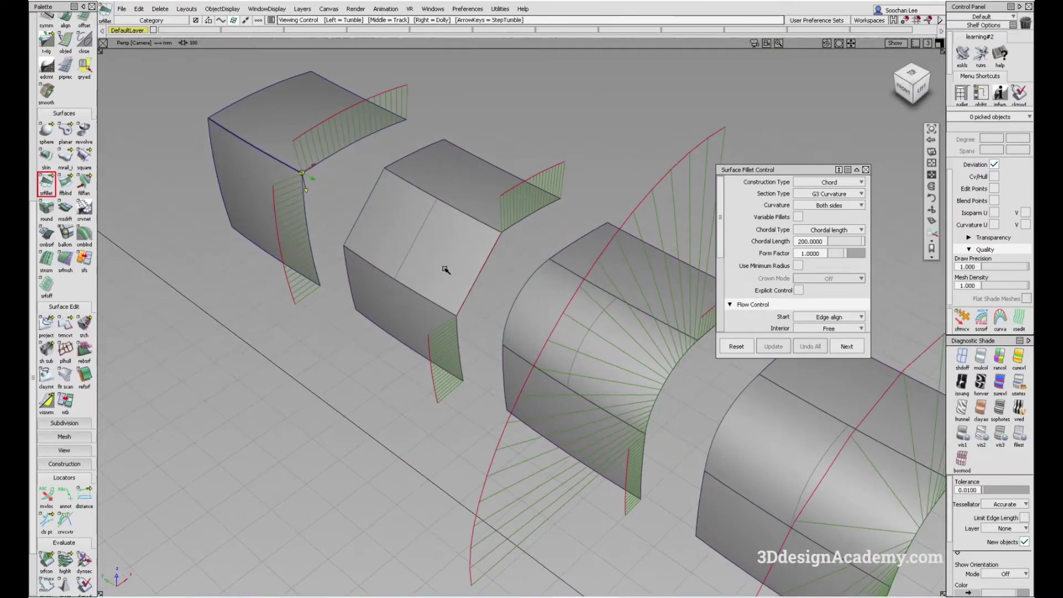
Examine the shading across the second pair's flat fillet and the third and fourth pairs' fillets with the surface outlines hidden.
{"action": "right_click_drag", "start_coordinate": [504, 230], "coordinate": [443, 257], "text": "alt+shift"}
{"action": "key", "text": "alt+m"}
{"action": "right_click_drag", "start_coordinate": [491, 339], "coordinate": [441, 321], "text": "alt+shift"}
{"action": "left_click_drag", "start_coordinate": [441, 321], "coordinate": [493, 305], "text": "alt+shift"}
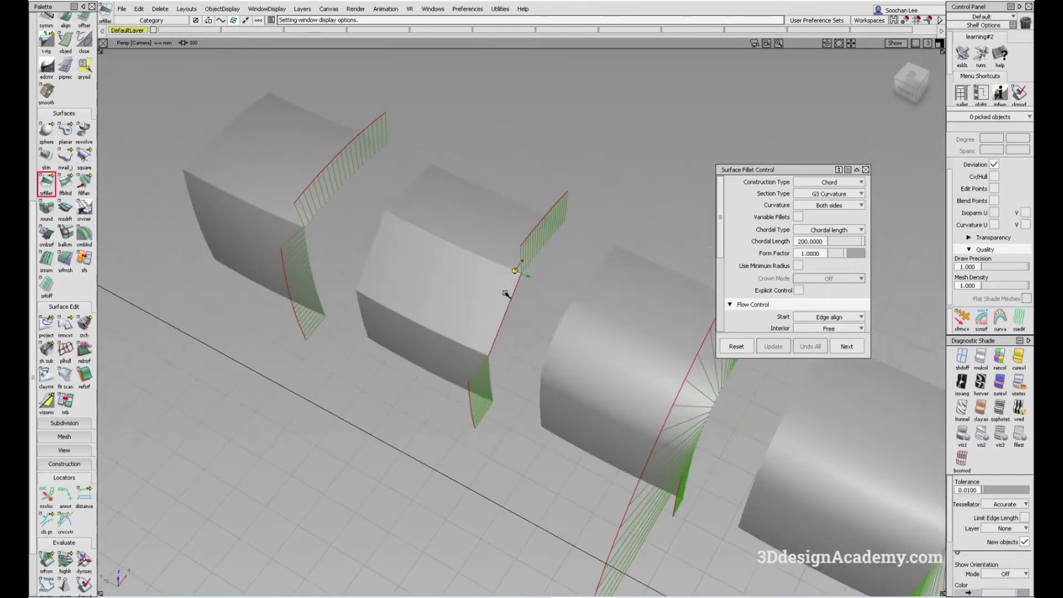
{"action": "left_click_drag", "start_coordinate": [557, 368], "coordinate": [454, 304], "text": "alt+shift"}
{"action": "key", "text": "alt+m"}
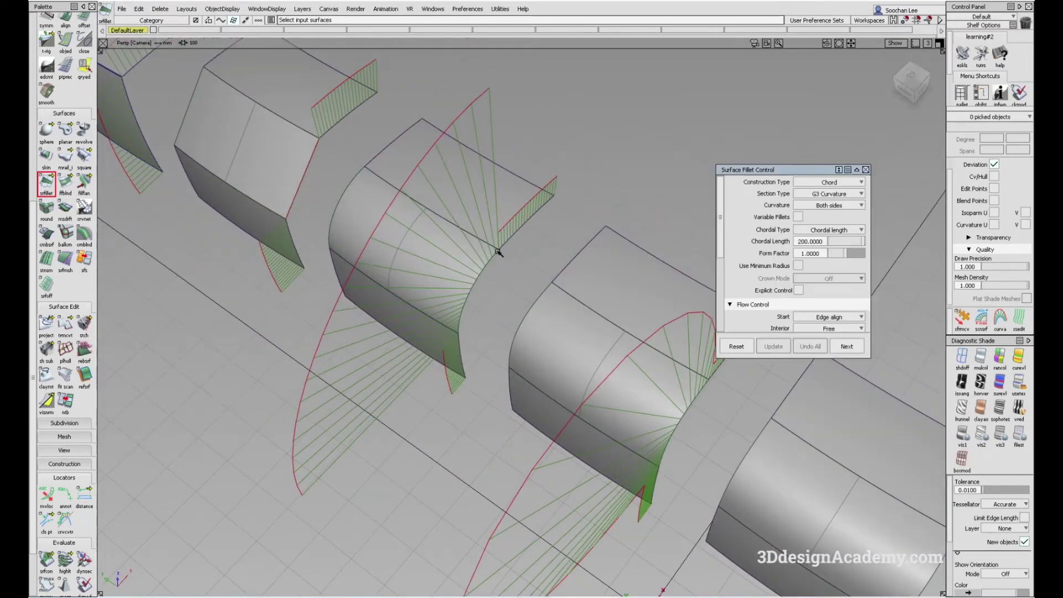
{"action": "left_click_drag", "start_coordinate": [487, 303], "coordinate": [505, 360], "text": "alt+shift"}
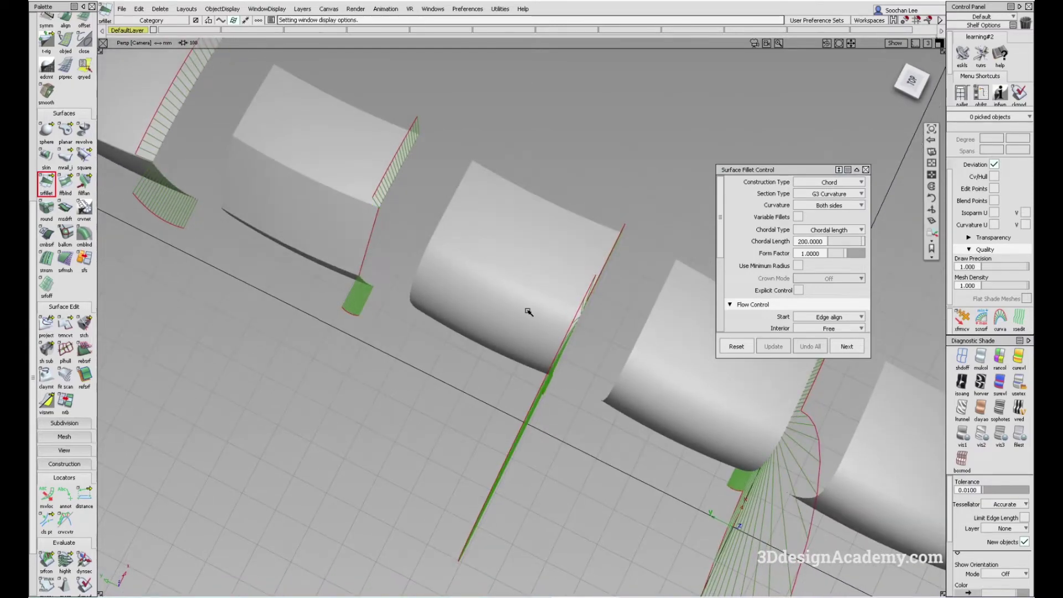
{"action": "mouse_move", "coordinate": [524, 297]}
{"action": "left_mouse_down", "text": "alt+shift"}
{"action": "mouse_move", "coordinate": [515, 301]}
{"action": "mouse_move", "coordinate": [631, 418]}
{"action": "mouse_move", "coordinate": [678, 434]}
{"action": "mouse_move", "coordinate": [612, 403]}
{"action": "mouse_move", "coordinate": [562, 332]}
{"action": "mouse_move", "coordinate": [555, 384]}
{"action": "mouse_move", "coordinate": [511, 372]}
{"action": "left_mouse_up", "text": "alt+shift"}
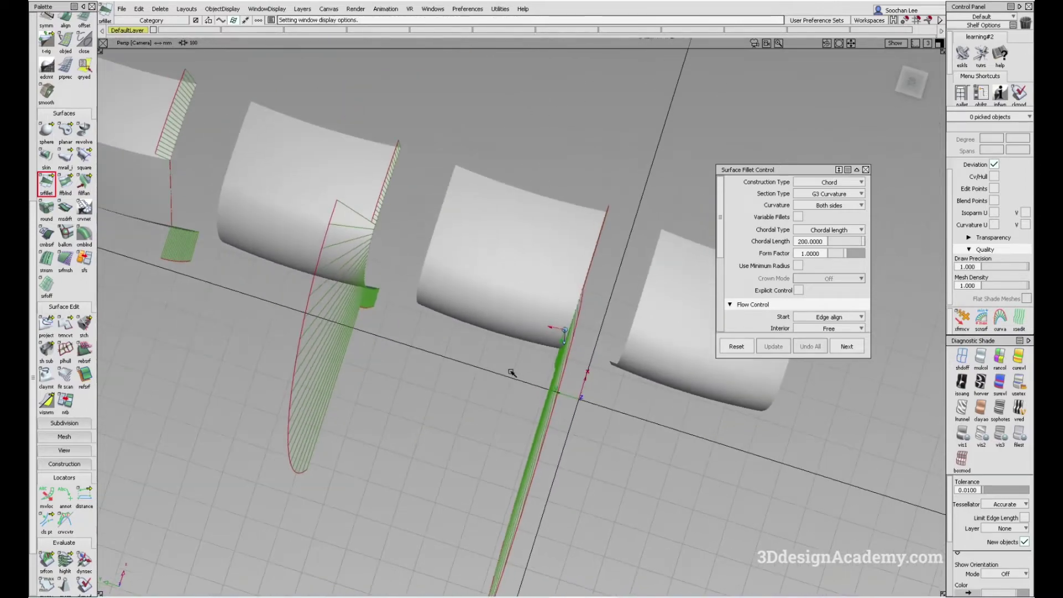
Shade all five surface pairs with horizontal black-and-white zebra stripes and bring the whole row into view.
{"action": "left_click", "coordinate": [978, 384]}
{"action": "mouse_move", "coordinate": [625, 310]}
{"action": "left_mouse_down", "text": "alt+shift"}
{"action": "mouse_move", "coordinate": [488, 318]}
{"action": "mouse_move", "coordinate": [531, 292]}
{"action": "mouse_move", "coordinate": [576, 315]}
{"action": "mouse_move", "coordinate": [518, 252]}
{"action": "mouse_move", "coordinate": [512, 263]}
{"action": "left_mouse_up", "text": "alt+shift"}
{"action": "left_click_drag", "start_coordinate": [515, 301], "coordinate": [528, 280], "text": "alt+shift"}
{"action": "right_click_drag", "start_coordinate": [529, 278], "coordinate": [492, 279], "text": "alt+shift"}
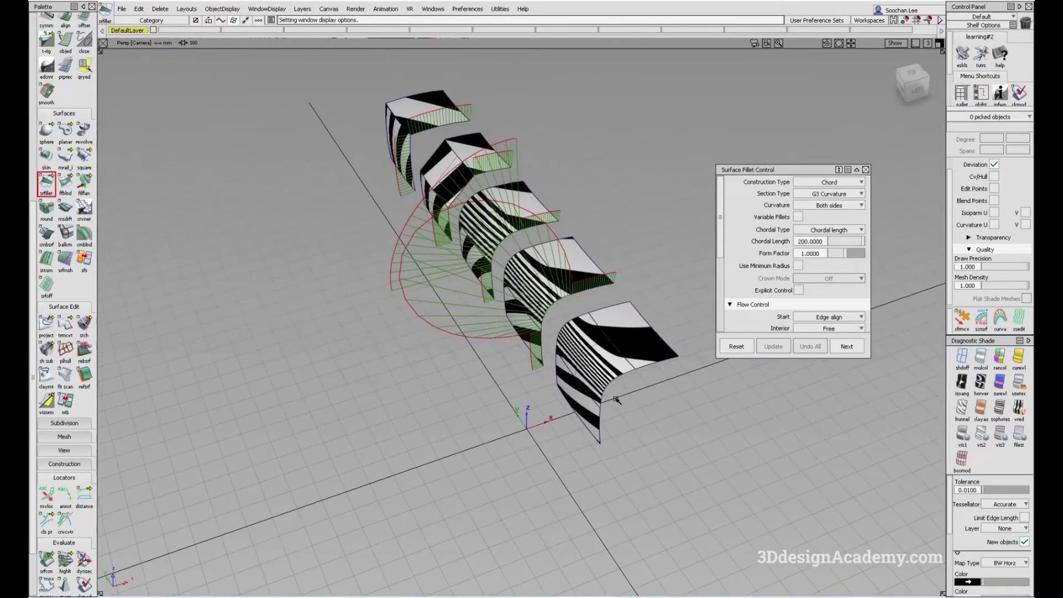
Add Curve Curvature combs to the side edges of the fifth pair's G3 fillet and its adjoining surfaces, using 20 samples.
{"action": "left_click", "coordinate": [65, 520]}
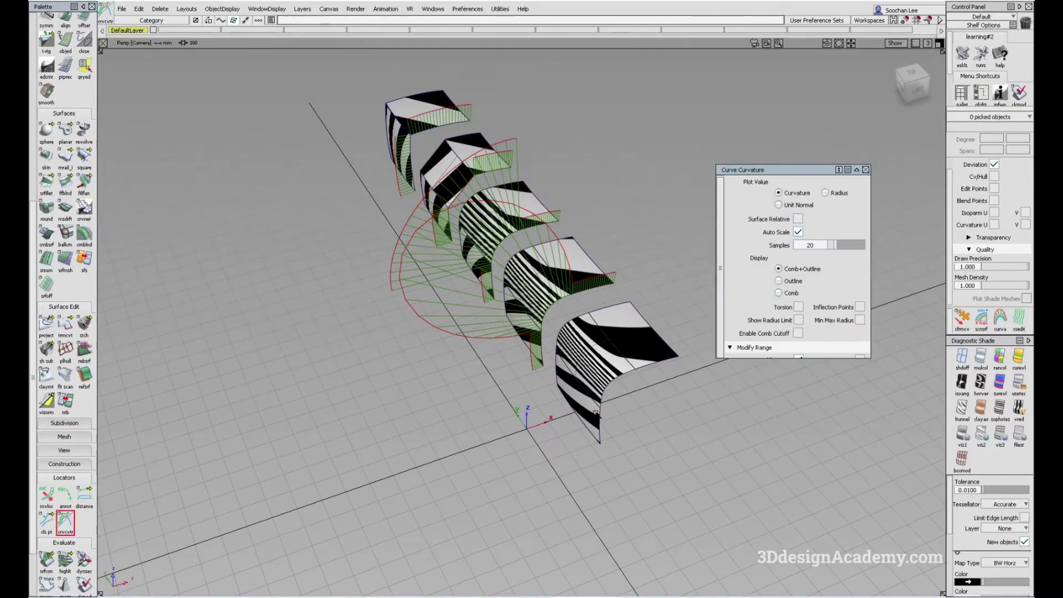
{"action": "left_click", "coordinate": [616, 383]}
{"action": "left_click", "coordinate": [652, 366]}
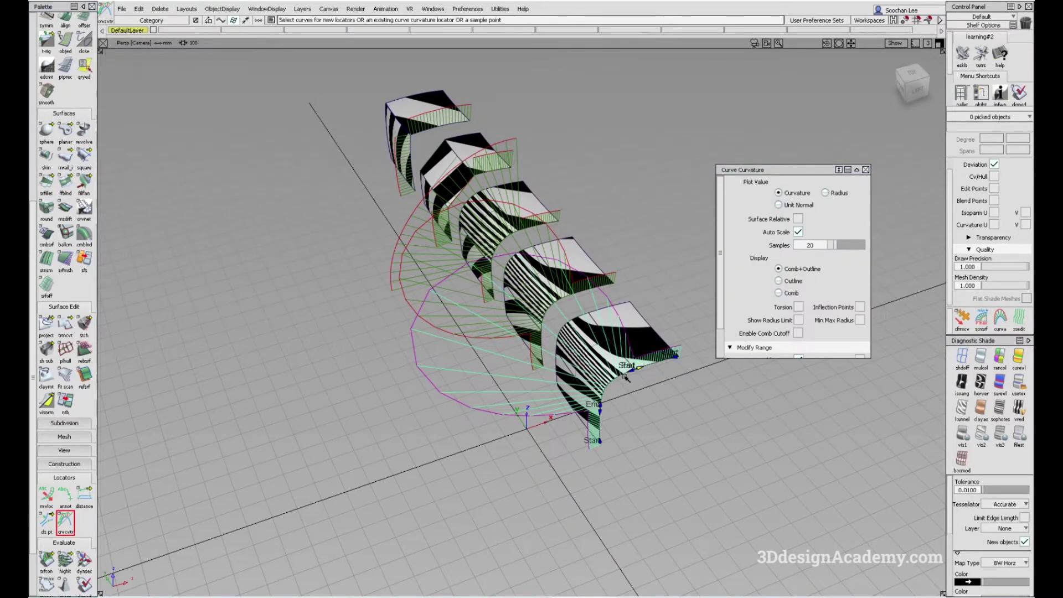
{"action": "right_click_drag", "start_coordinate": [643, 372], "coordinate": [671, 372], "text": "alt+shift"}
{"action": "left_click_drag", "start_coordinate": [671, 372], "coordinate": [636, 370], "text": "alt+shift"}
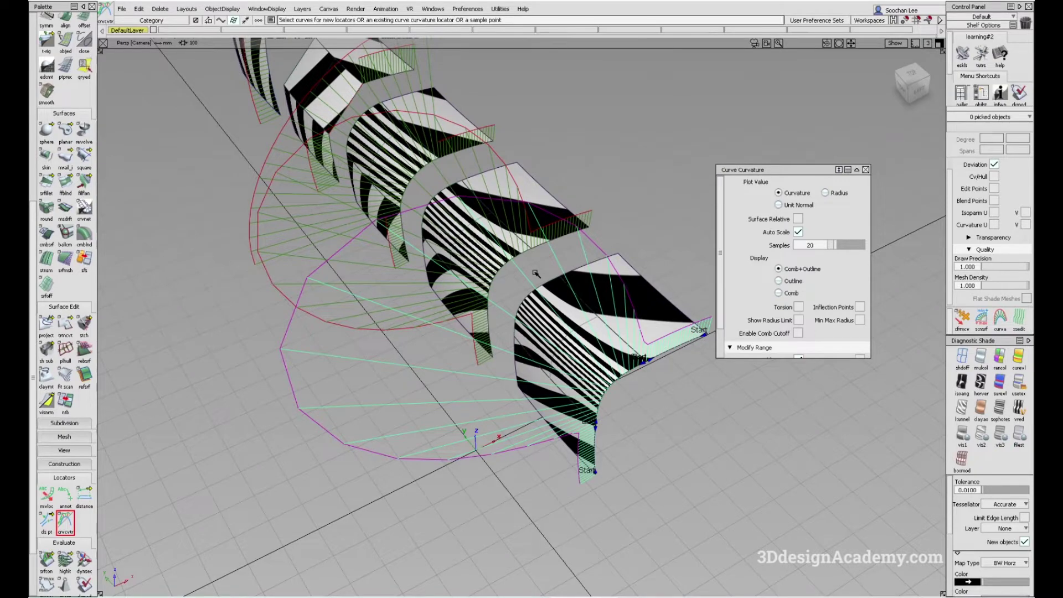
Compare how the zebra stripes and curvature combs run across the joints of all five surface pairs.
{"action": "key", "text": "shift+alt"}
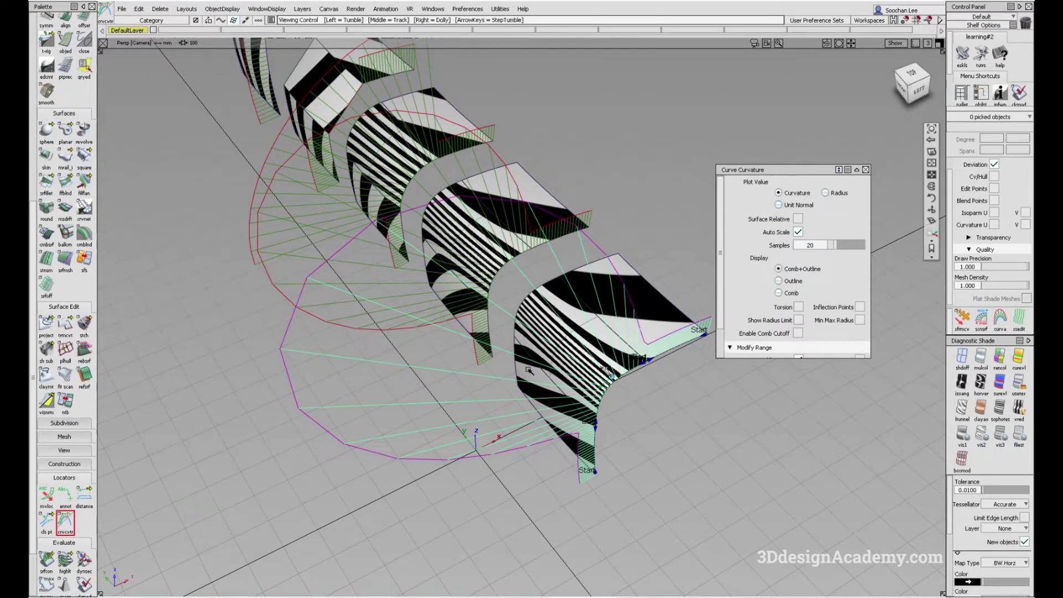
{"action": "left_click_drag", "start_coordinate": [672, 420], "coordinate": [543, 379], "text": "alt+shift"}
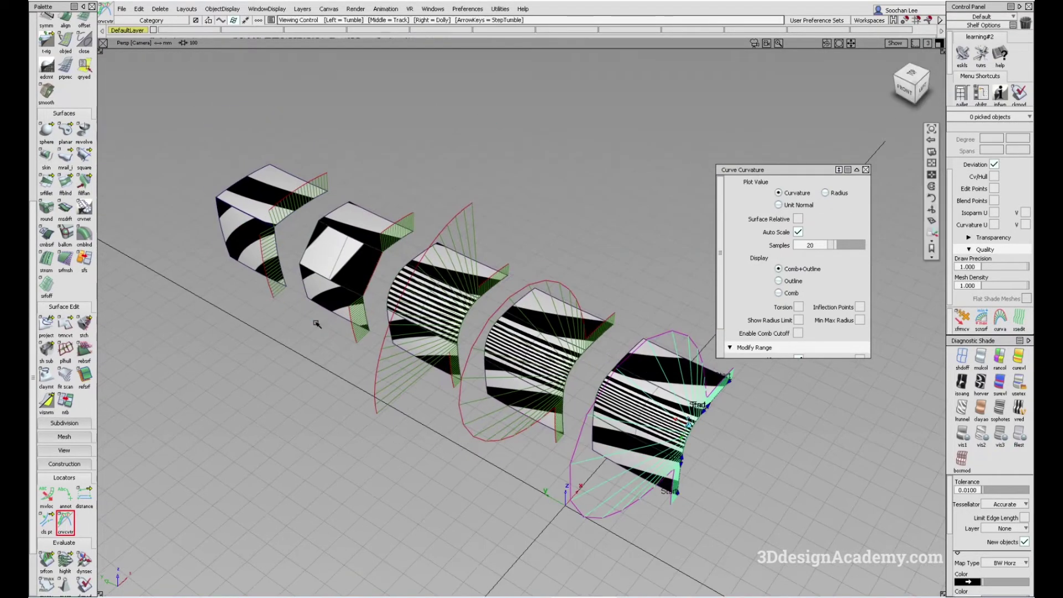
{"action": "middle_click_drag", "start_coordinate": [317, 324], "coordinate": [419, 358], "text": "alt+shift"}
{"action": "left_click", "coordinate": [576, 371]}
{"action": "mouse_move", "coordinate": [576, 371]}
{"action": "middle_mouse_down", "text": "alt+shift"}
{"action": "mouse_move", "coordinate": [512, 355]}
{"action": "mouse_move", "coordinate": [532, 356]}
{"action": "mouse_move", "coordinate": [493, 336]}
{"action": "middle_mouse_up", "text": "alt+shift"}
{"action": "mouse_move", "coordinate": [492, 335]}
{"action": "left_mouse_down", "text": "alt+shift"}
{"action": "mouse_move", "coordinate": [636, 405]}
{"action": "mouse_move", "coordinate": [678, 387]}
{"action": "left_mouse_up", "text": "alt+shift"}
{"action": "middle_click_drag", "start_coordinate": [532, 360], "coordinate": [665, 388], "text": "alt+shift"}
{"action": "left_click_drag", "start_coordinate": [490, 360], "coordinate": [479, 310], "text": "ctrl+shift"}
{"action": "right_click_drag", "start_coordinate": [399, 277], "coordinate": [451, 256], "text": "alt+shift"}
Check G0 Positional Continuity along the first pair's shared edge, with maximum labels, comb and auto scale enabled.
{"action": "double_click", "coordinate": [47, 558]}
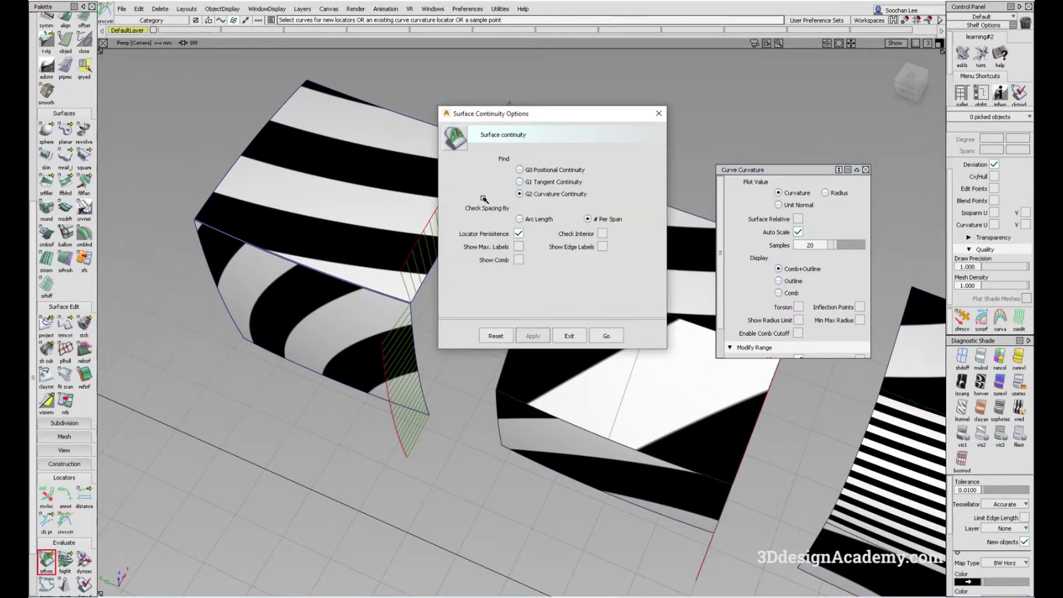
{"action": "left_click", "coordinate": [519, 170]}
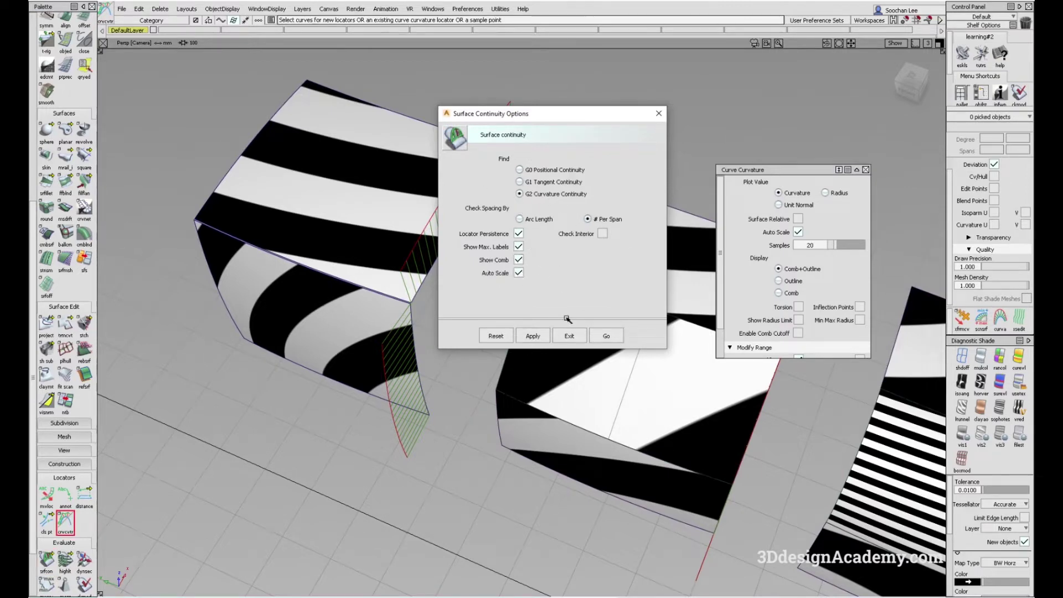
{"action": "left_click", "coordinate": [607, 336]}
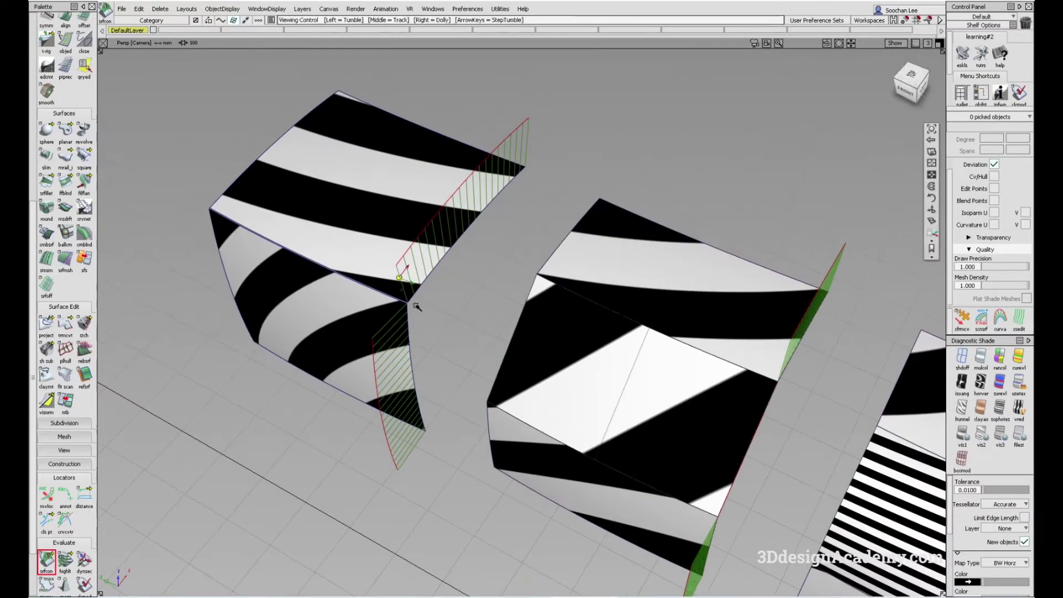
{"action": "left_click", "coordinate": [349, 261]}
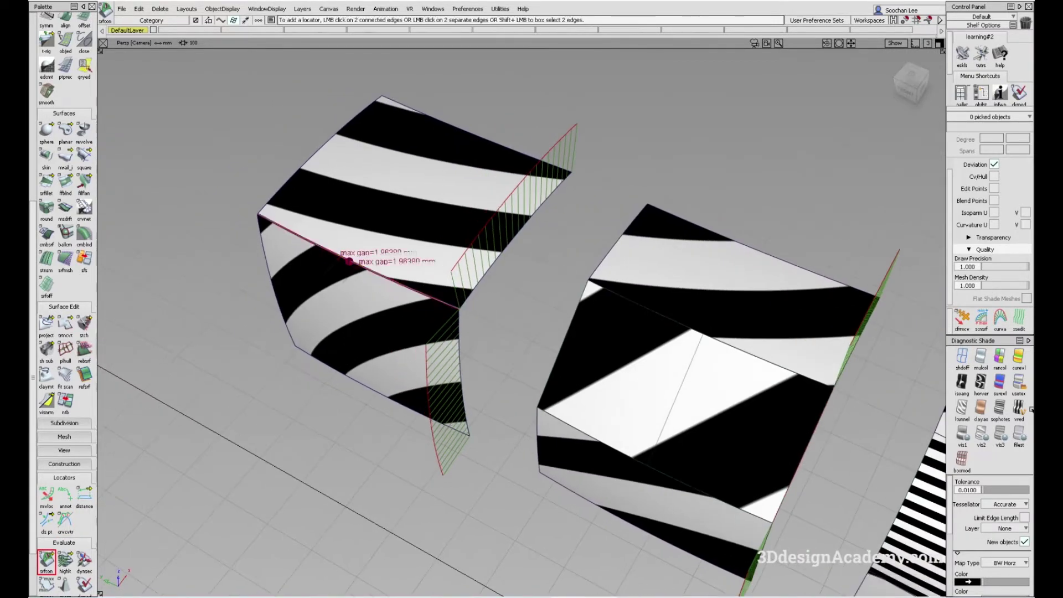
Turn off the diagnostic shading and examine the gap locator on the first pair's shared edge up close.
{"action": "left_click", "coordinate": [960, 359]}
{"action": "right_click_drag", "start_coordinate": [427, 294], "coordinate": [460, 306], "text": "alt+shift"}
{"action": "left_click_drag", "start_coordinate": [460, 307], "coordinate": [437, 301], "text": "alt+shift"}
{"action": "right_click_drag", "start_coordinate": [437, 302], "coordinate": [475, 278], "text": "alt+shift"}
{"action": "left_click_drag", "start_coordinate": [474, 278], "coordinate": [380, 284], "text": "alt+shift"}
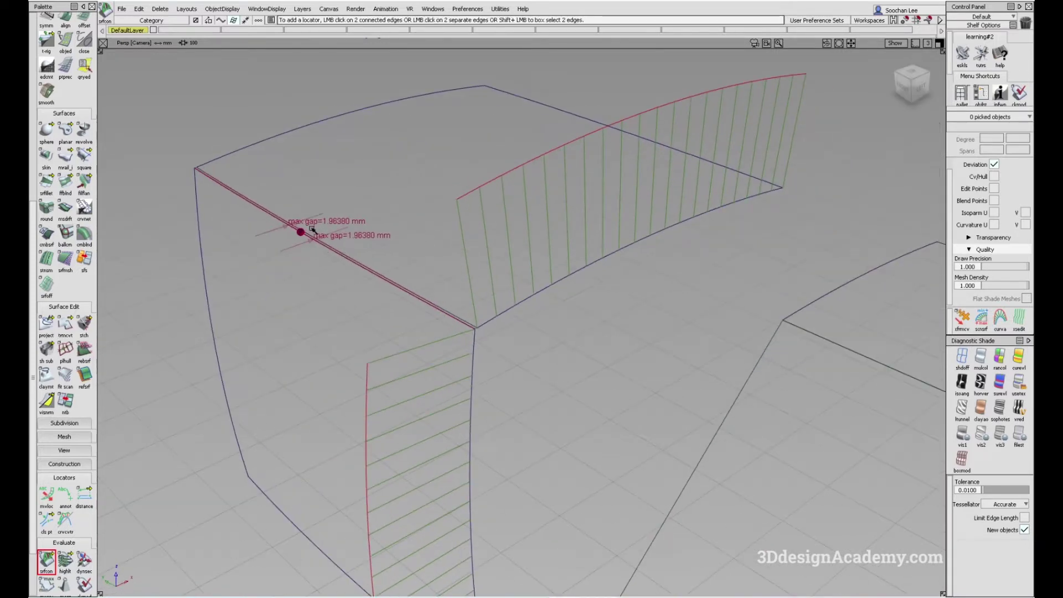
{"action": "left_click_drag", "start_coordinate": [408, 266], "coordinate": [543, 315], "text": "alt+shift"}
{"action": "right_click_drag", "start_coordinate": [576, 368], "coordinate": [593, 382], "text": "alt+shift"}
{"action": "left_click_drag", "start_coordinate": [593, 382], "coordinate": [515, 371], "text": "alt+shift"}
{"action": "left_click_drag", "start_coordinate": [483, 404], "coordinate": [466, 338], "text": "ctrl+shift"}
{"action": "right_click_drag", "start_coordinate": [421, 328], "coordinate": [507, 326], "text": "alt+shift"}
{"action": "left_click_drag", "start_coordinate": [475, 403], "coordinate": [453, 328], "text": "ctrl+shift"}
Check G0 Positional Continuity along both long edges of the second pair's flat fillet.
{"action": "double_click", "coordinate": [46, 559]}
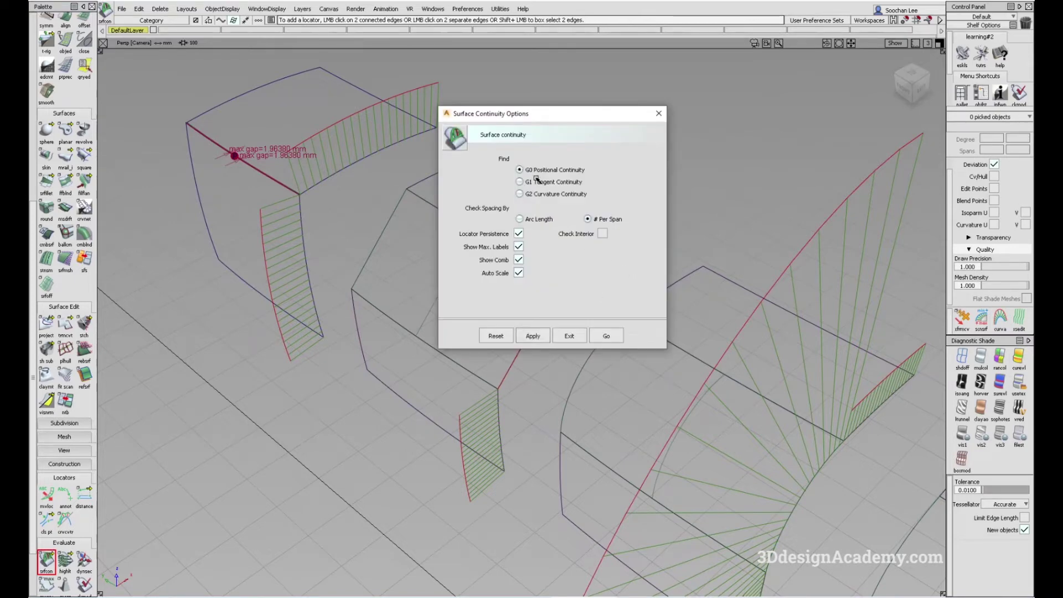
{"action": "left_click", "coordinate": [609, 336]}
{"action": "left_click", "coordinate": [436, 349]}
{"action": "left_click", "coordinate": [521, 257]}
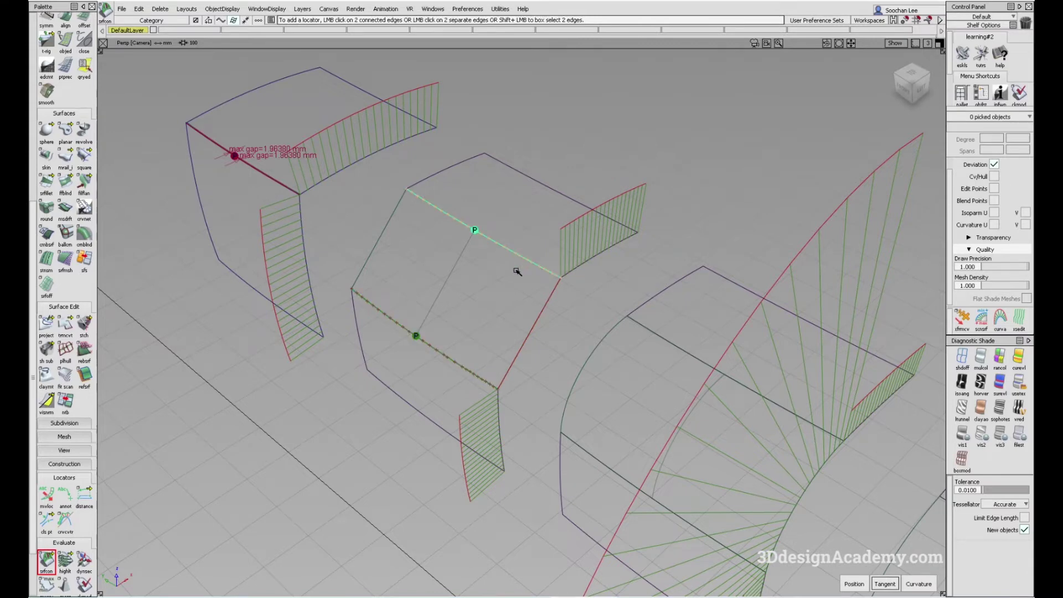
{"action": "left_click", "coordinate": [527, 411]}
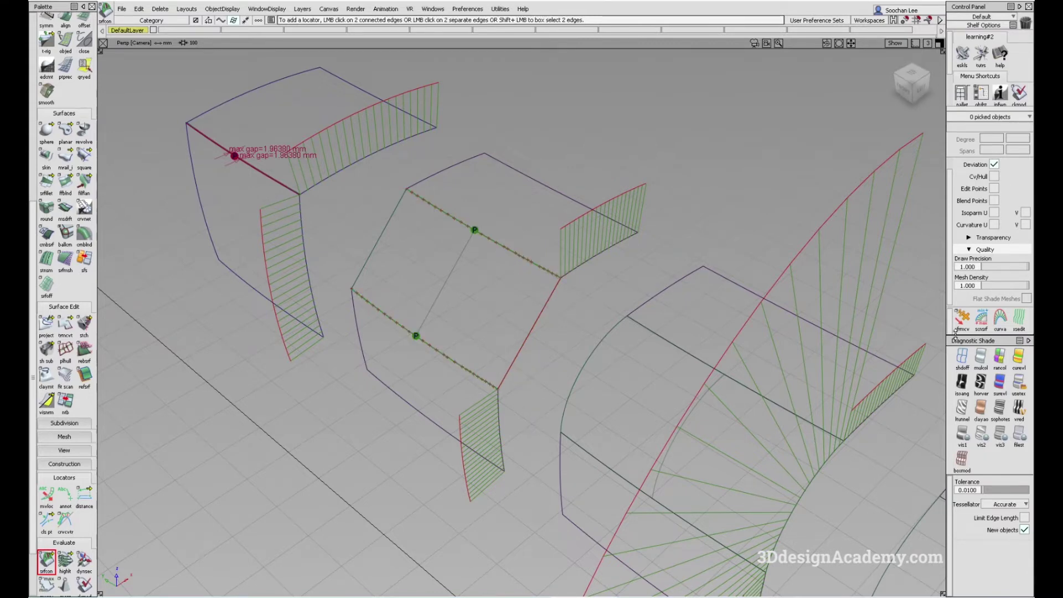
Shade the surfaces in multi-color and examine the transitions of the second pair's flat fillet and the third pair's tangent fillet.
{"action": "left_click", "coordinate": [980, 357]}
{"action": "left_click_drag", "start_coordinate": [545, 349], "coordinate": [624, 372], "text": "alt+shift"}
{"action": "left_click_drag", "start_coordinate": [473, 313], "coordinate": [506, 399], "text": "alt+shift"}
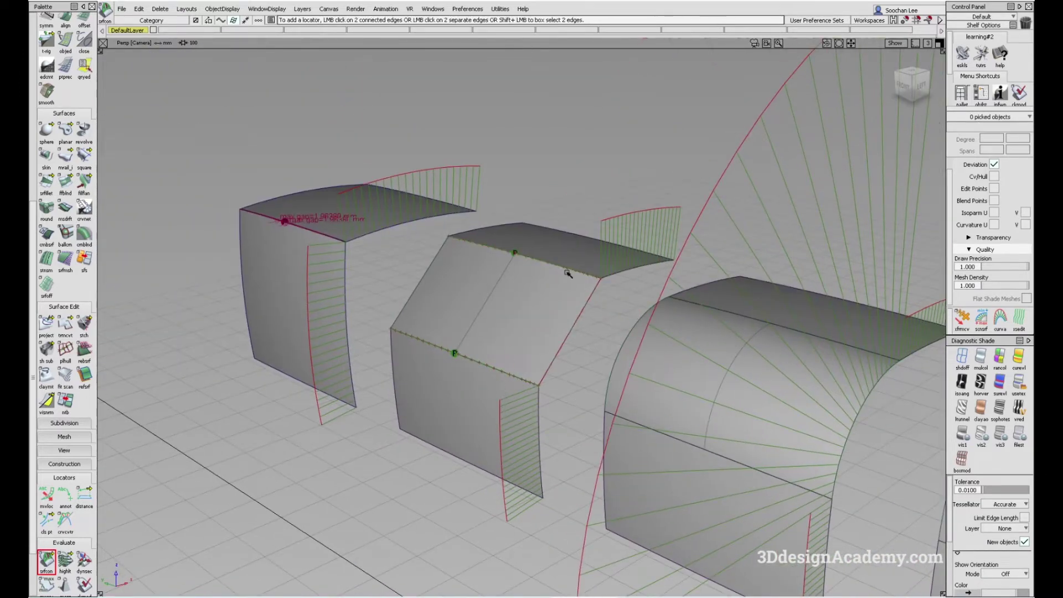
{"action": "right_click_drag", "start_coordinate": [500, 337], "coordinate": [563, 367], "text": "alt+shift"}
{"action": "mouse_move", "coordinate": [563, 368]}
{"action": "left_mouse_down", "text": "alt+shift"}
{"action": "mouse_move", "coordinate": [570, 375]}
{"action": "mouse_move", "coordinate": [545, 363]}
{"action": "left_mouse_up", "text": "alt+shift"}
{"action": "right_click_drag", "start_coordinate": [544, 363], "coordinate": [570, 355], "text": "alt+shift"}
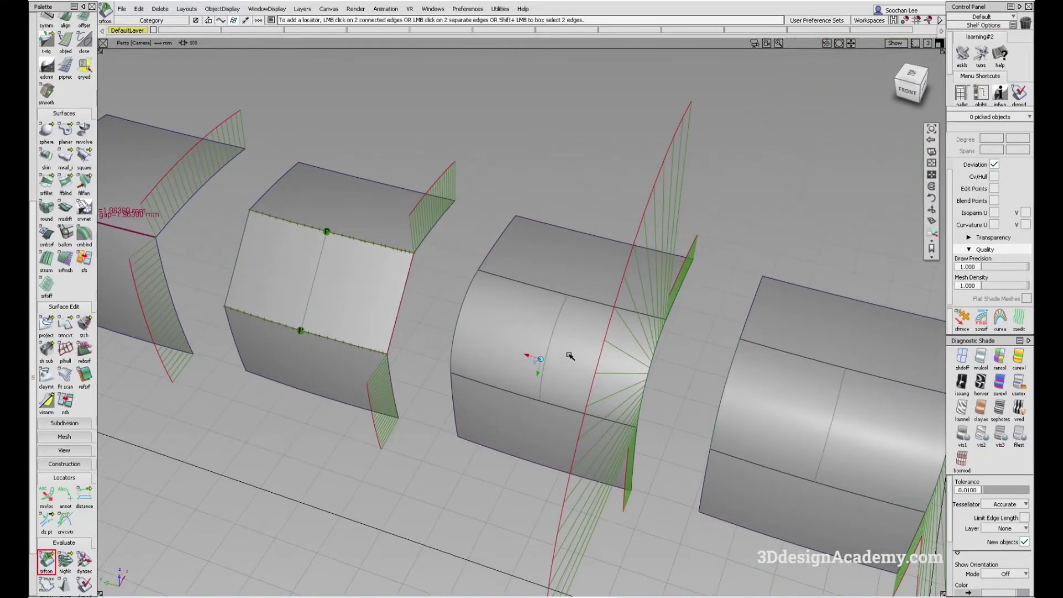
Open the third pair's G1 Tangent fillet for editing and display its CVs and hull.
{"action": "left_click_drag", "start_coordinate": [615, 375], "coordinate": [583, 337], "text": "alt+shift"}
{"action": "key", "text": "q"}
{"action": "left_click", "coordinate": [526, 328]}
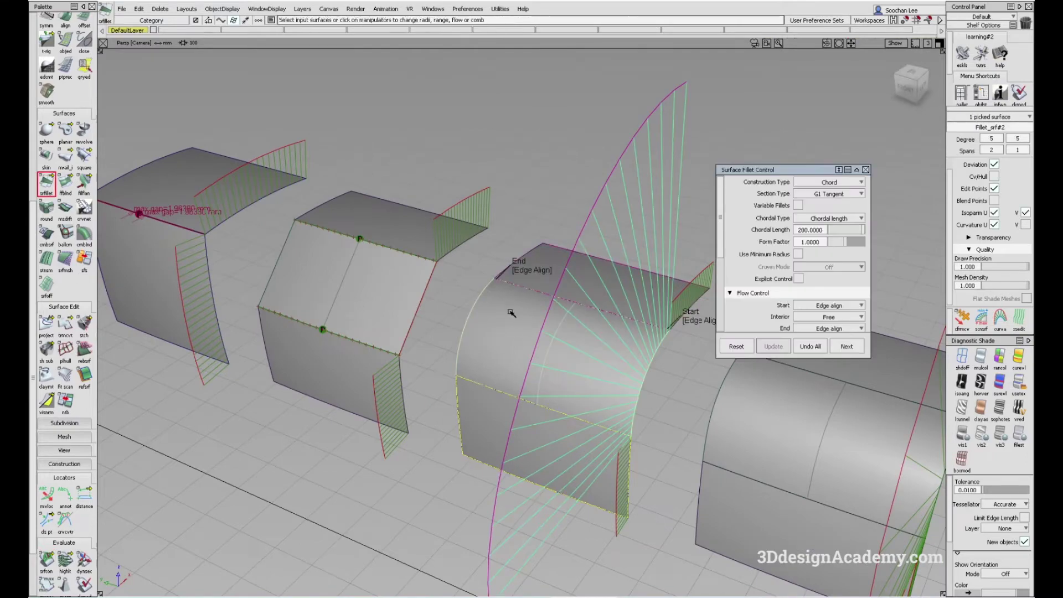
{"action": "mouse_move", "coordinate": [608, 348]}
{"action": "left_mouse_down", "text": "alt+shift"}
{"action": "mouse_move", "coordinate": [595, 343]}
{"action": "mouse_move", "coordinate": [608, 338]}
{"action": "left_mouse_up", "text": "alt+shift"}
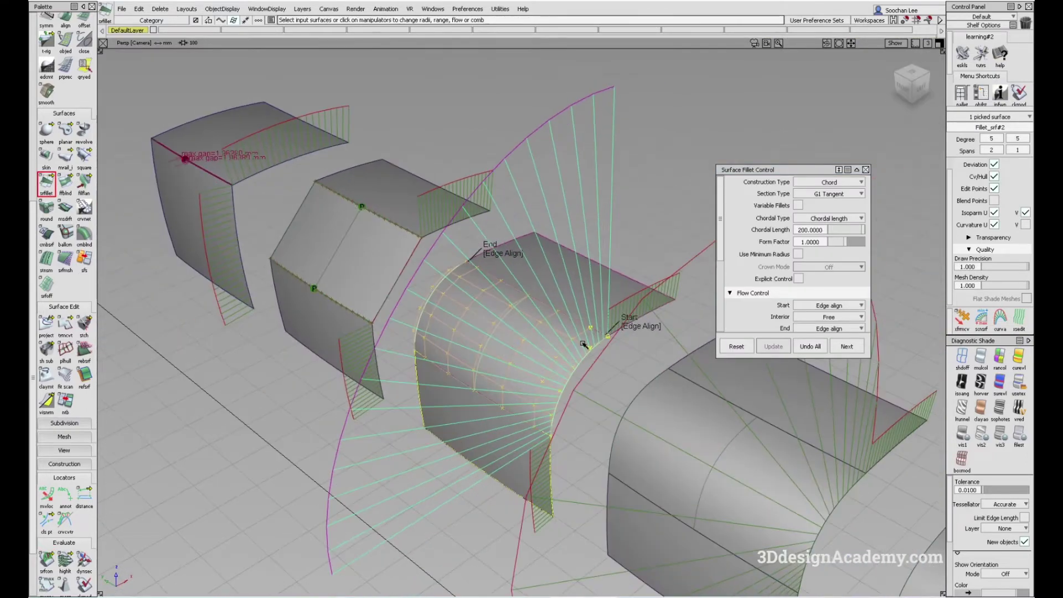
{"action": "right_click_drag", "start_coordinate": [608, 338], "coordinate": [627, 324], "text": "alt+shift"}
{"action": "left_click_drag", "start_coordinate": [627, 324], "coordinate": [617, 425], "text": "alt+shift"}
Remove the curvature combs and continuity locators from all the surface pairs.
{"action": "left_click_drag", "start_coordinate": [617, 425], "coordinate": [690, 252], "text": "ctrl+shift"}
{"action": "left_click_drag", "start_coordinate": [642, 310], "coordinate": [662, 426], "text": "ctrl+shift"}
{"action": "left_click", "coordinate": [642, 256]}
{"action": "left_click_drag", "start_coordinate": [612, 482], "coordinate": [602, 339], "text": "ctrl+shift"}
{"action": "left_click_drag", "start_coordinate": [620, 382], "coordinate": [638, 393], "text": "alt+shift"}
{"action": "right_click_drag", "start_coordinate": [638, 394], "coordinate": [597, 426], "text": "alt+shift"}
{"action": "right_click_drag", "start_coordinate": [675, 449], "coordinate": [580, 346], "text": "ctrl+shift"}
{"action": "middle_click_drag", "start_coordinate": [621, 424], "coordinate": [531, 344], "text": "alt+shift"}
{"action": "right_click_drag", "start_coordinate": [531, 344], "coordinate": [523, 387], "text": "alt+shift"}
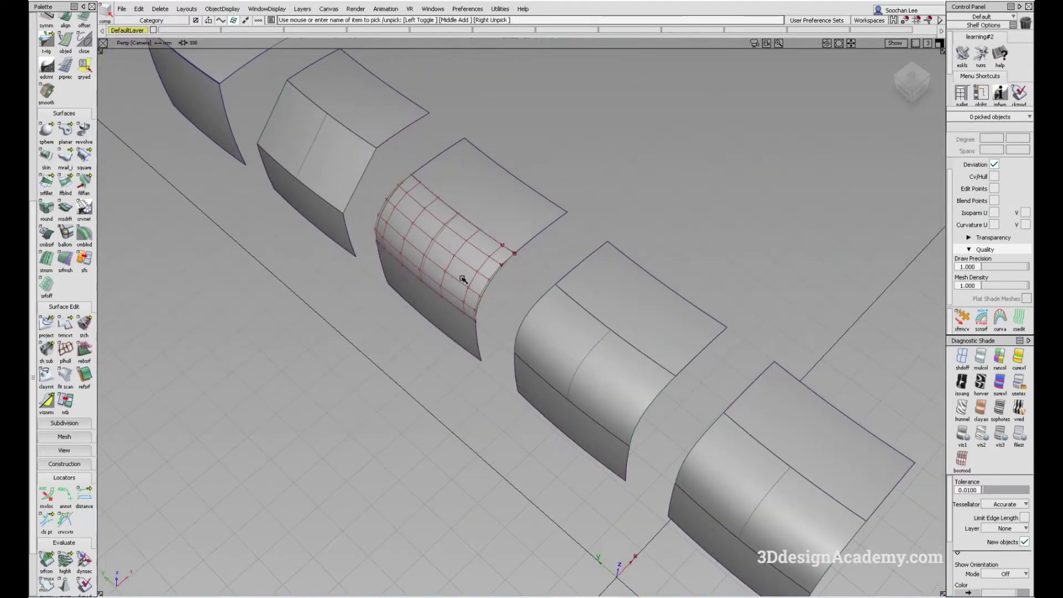
Duplicate the side edges of the third pair's G1 fillet and its adjoining surfaces as curves.
{"action": "scroll", "coordinate": [73, 195], "scroll_direction": "up", "scroll_amount": 5}
{"action": "scroll", "coordinate": [73, 195], "scroll_direction": "up", "scroll_amount": 2}
{"action": "left_click", "coordinate": [46, 73]}
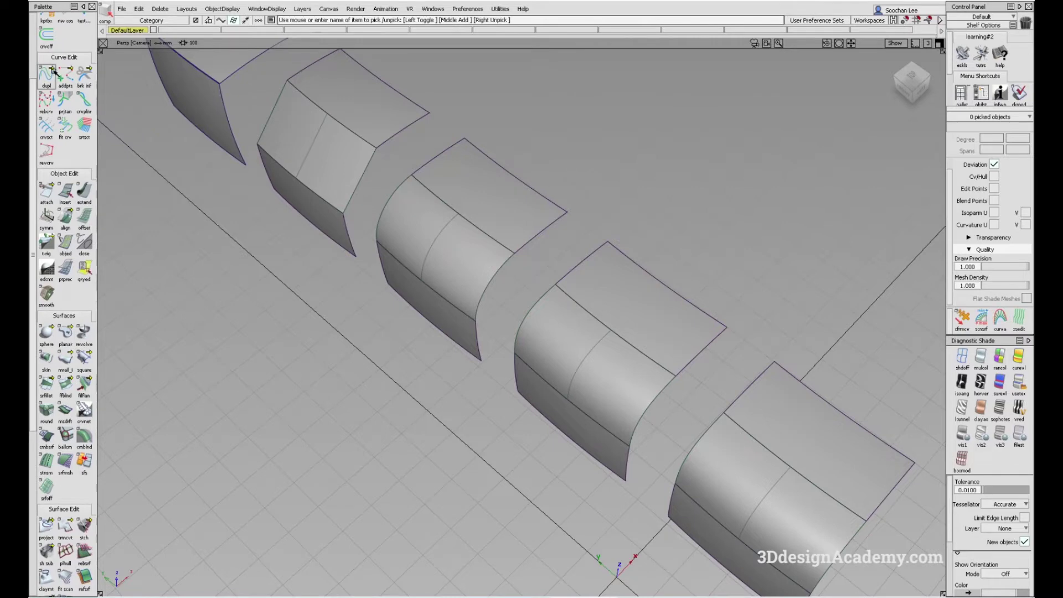
{"action": "left_click", "coordinate": [479, 305]}
{"action": "left_click", "coordinate": [476, 335]}
Move the duplicated edge curves clear of the surfaces, with their CVs displayed, and show their upper joint in the Left view.
{"action": "left_click_drag", "start_coordinate": [534, 246], "coordinate": [542, 266], "text": "alt+shift"}
{"action": "key", "text": "F6"}
{"action": "right_click_drag", "start_coordinate": [591, 225], "coordinate": [626, 304], "text": "alt+shift"}
{"action": "left_click", "coordinate": [556, 92], "text": "alt+shift"}
{"action": "right_click_drag", "start_coordinate": [556, 92], "coordinate": [761, 87], "text": "alt+shift"}
{"action": "middle_click_drag", "start_coordinate": [761, 87], "coordinate": [633, 256], "text": "alt+shift"}
{"action": "left_click_drag", "start_coordinate": [480, 383], "coordinate": [477, 348], "text": "ctrl+shift"}
{"action": "middle_click_drag", "start_coordinate": [475, 347], "coordinate": [493, 317], "text": "alt+shift"}
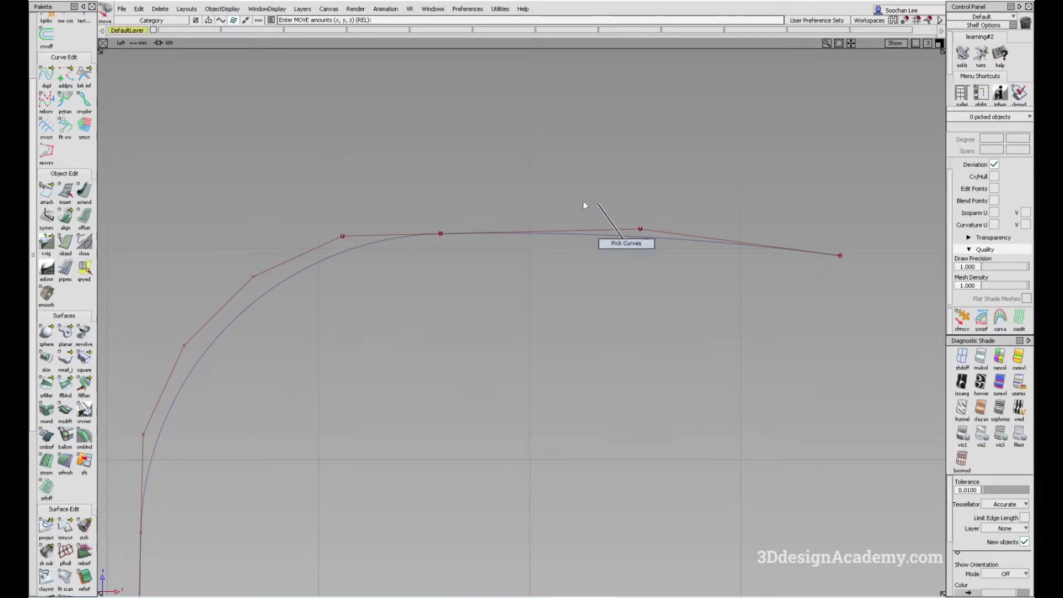
Draw a straight edit-point line between the CVs on either side of the curves' upper joint to check tangent alignment.
{"action": "left_click", "coordinate": [608, 229]}
{"action": "left_click_drag", "start_coordinate": [452, 271], "coordinate": [394, 389]}
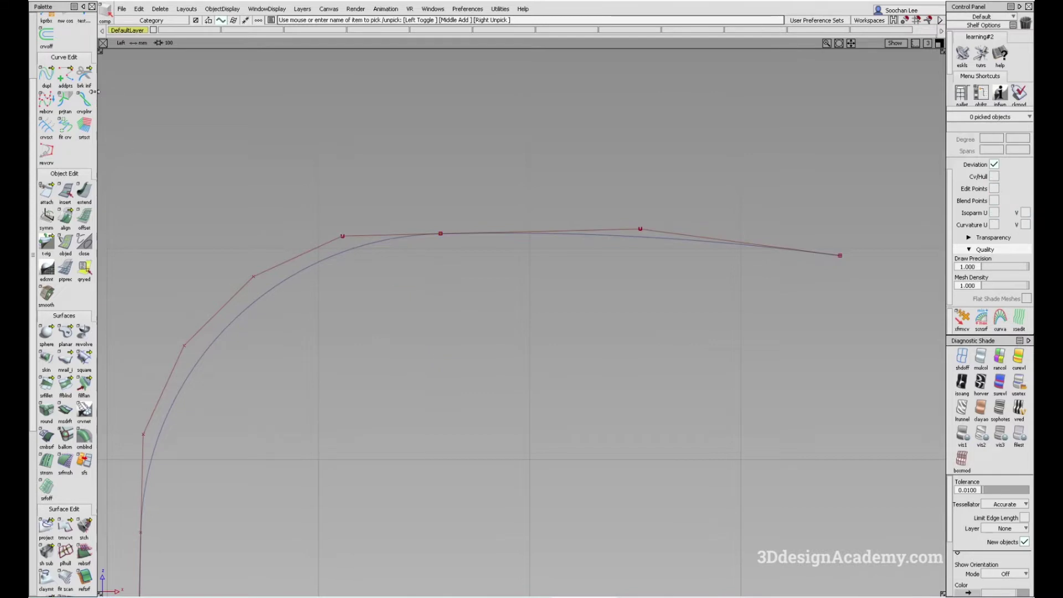
{"action": "scroll", "coordinate": [44, 200], "scroll_direction": "up", "scroll_amount": 3}
{"action": "left_click", "coordinate": [341, 236], "text": "ctrl"}
{"action": "right_click_drag", "start_coordinate": [441, 233], "coordinate": [408, 265], "text": "alt+shift"}
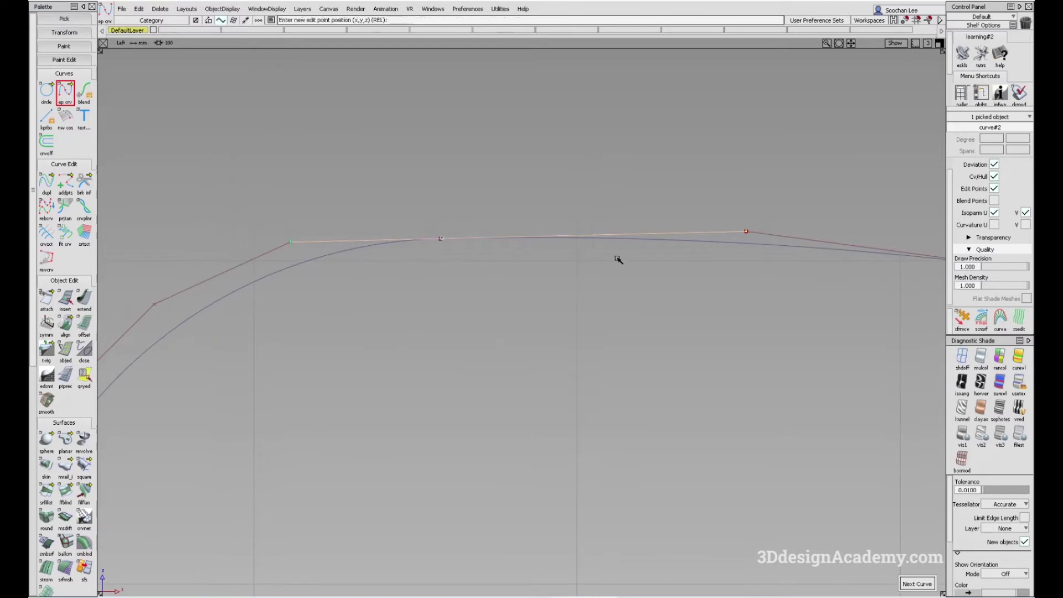
{"action": "left_click_drag", "start_coordinate": [649, 215], "coordinate": [695, 237], "text": "ctrl+shift"}
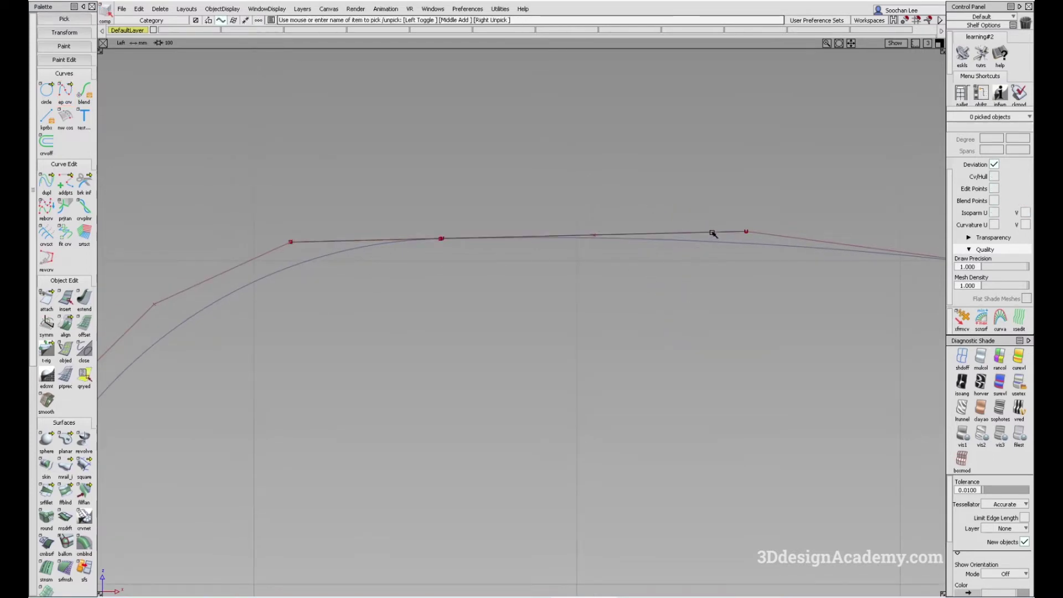
Delete the straight check line across the curve joint.
{"action": "left_click", "coordinate": [714, 234]}
{"action": "key", "text": "Delete"}
{"action": "key", "text": "Escape"}
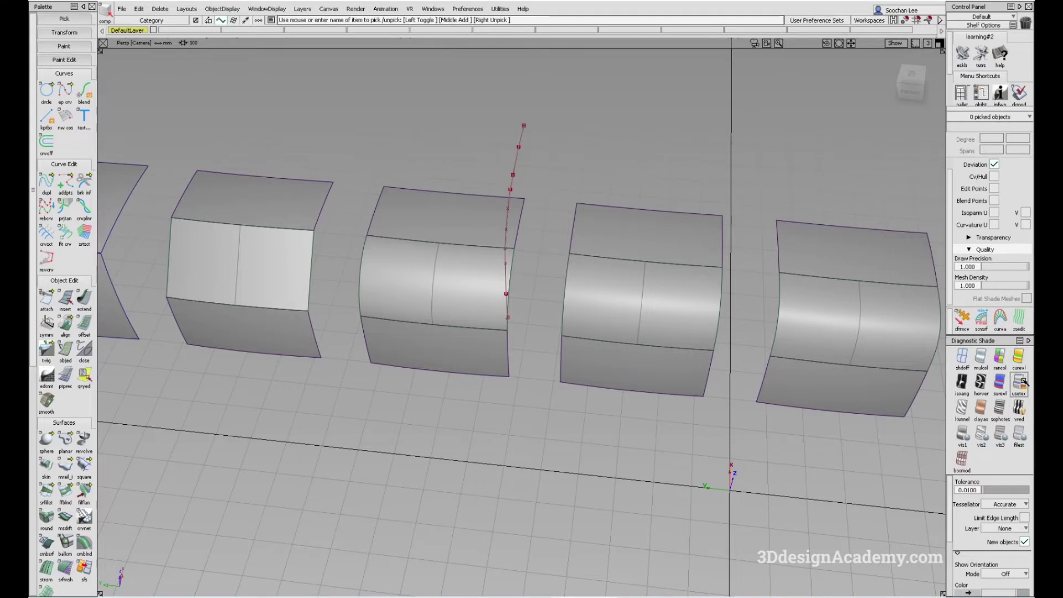
Shade the surfaces with the Showroom map, hide the outlines and examine the highlight across the third pair's tangent fillet.
{"action": "left_click", "coordinate": [1024, 382]}
{"action": "left_click_drag", "start_coordinate": [587, 249], "coordinate": [515, 310], "text": "alt+shift"}
{"action": "key", "text": "alt+m"}
{"action": "right_click_drag", "start_coordinate": [409, 183], "coordinate": [447, 165], "text": "alt+shift"}
{"action": "middle_click_drag", "start_coordinate": [447, 165], "coordinate": [484, 300], "text": "alt+shift"}
{"action": "left_click_drag", "start_coordinate": [485, 300], "coordinate": [462, 304], "text": "alt+shift"}
{"action": "right_click_drag", "start_coordinate": [460, 304], "coordinate": [505, 280], "text": "alt+shift"}
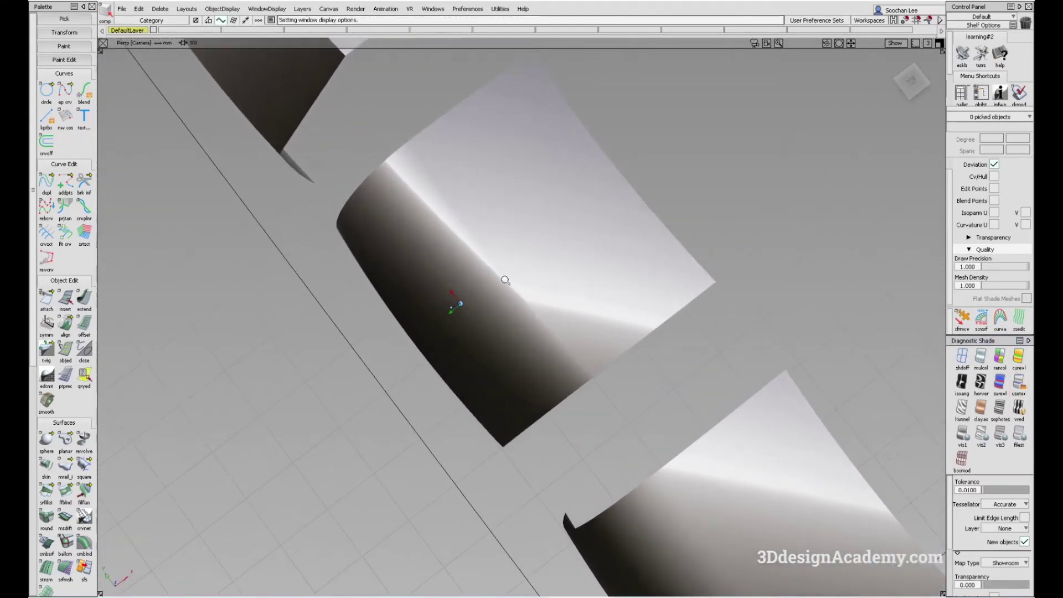
{"action": "mouse_move", "coordinate": [589, 357]}
{"action": "left_mouse_down", "text": "alt+shift"}
{"action": "mouse_move", "coordinate": [574, 349]}
{"action": "mouse_move", "coordinate": [563, 364]}
{"action": "mouse_move", "coordinate": [579, 334]}
{"action": "mouse_move", "coordinate": [513, 383]}
{"action": "left_mouse_up", "text": "alt+shift"}
{"action": "right_click_drag", "start_coordinate": [506, 387], "coordinate": [542, 372], "text": "alt+shift"}
{"action": "left_click_drag", "start_coordinate": [543, 372], "coordinate": [526, 355], "text": "alt+shift"}
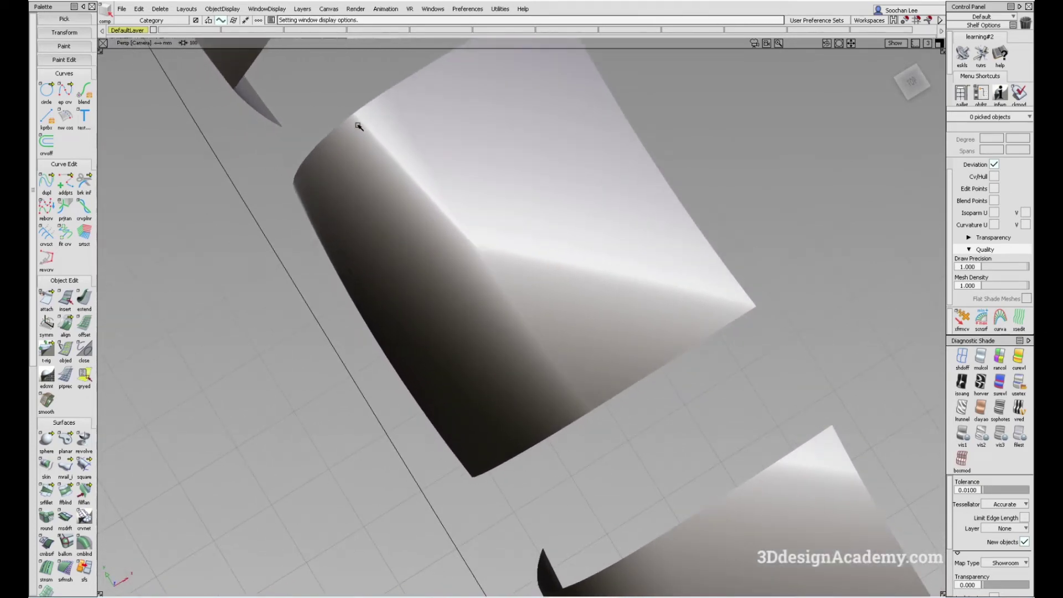
{"action": "mouse_move", "coordinate": [479, 263]}
{"action": "left_mouse_down", "text": "alt+shift"}
{"action": "mouse_move", "coordinate": [458, 274]}
{"action": "mouse_move", "coordinate": [568, 296]}
{"action": "left_mouse_up", "text": "alt+shift"}
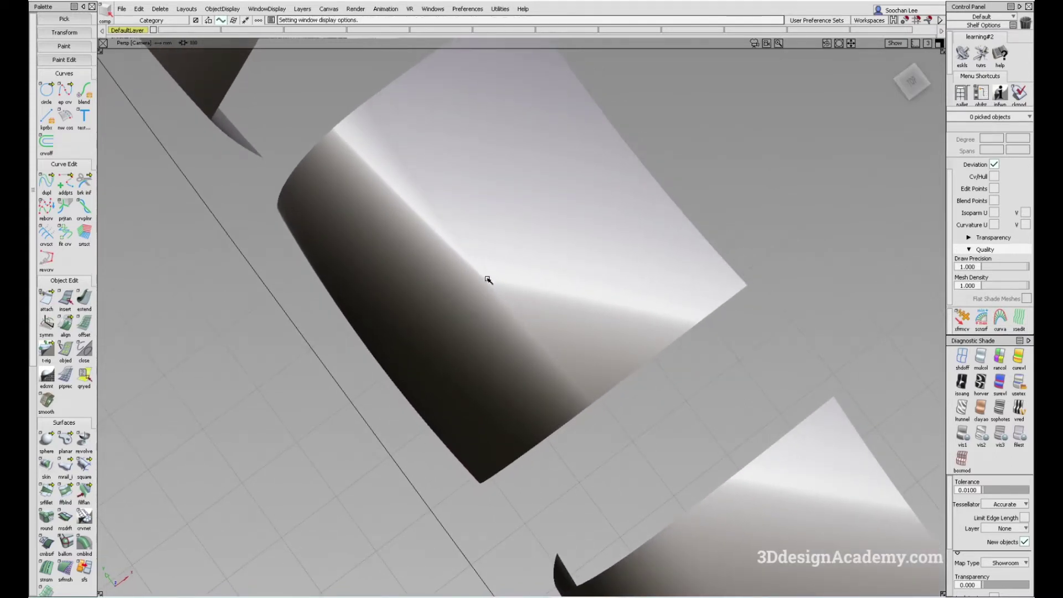
{"action": "mouse_move", "coordinate": [514, 286]}
{"action": "left_mouse_down", "text": "alt+shift"}
{"action": "mouse_move", "coordinate": [441, 334]}
{"action": "mouse_move", "coordinate": [477, 331]}
{"action": "mouse_move", "coordinate": [482, 355]}
{"action": "left_mouse_up", "text": "alt+shift"}
Check the third pair's tangent joint with horizontal zebra stripes, and switch the shading back to the Showroom map.
{"action": "left_click", "coordinate": [980, 388]}
{"action": "mouse_move", "coordinate": [565, 307]}
{"action": "left_mouse_down", "text": "alt+shift"}
{"action": "mouse_move", "coordinate": [477, 340]}
{"action": "mouse_move", "coordinate": [447, 334]}
{"action": "left_mouse_up", "text": "alt+shift"}
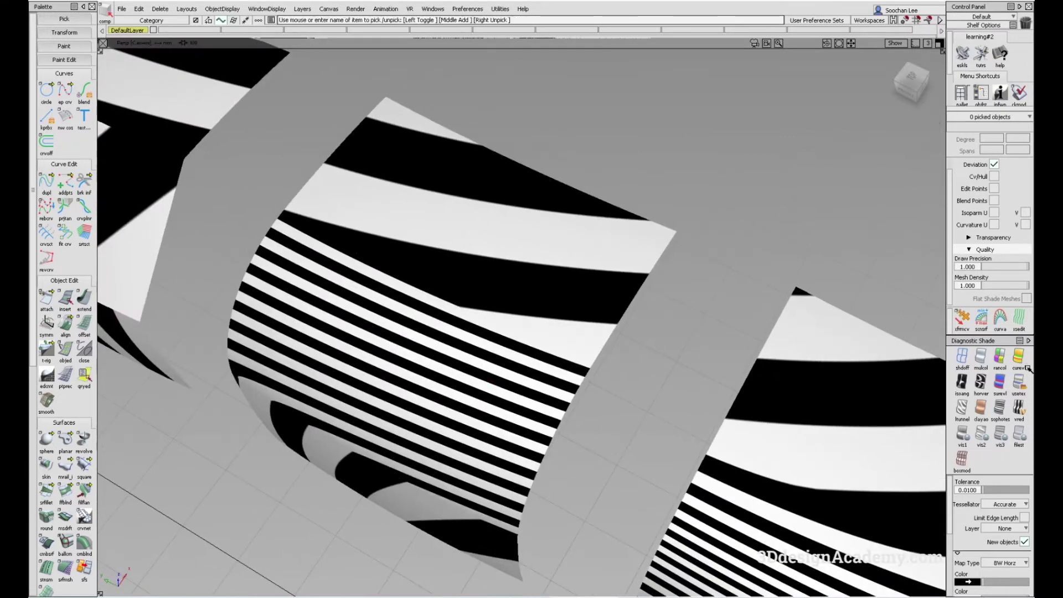
{"action": "left_click", "coordinate": [1019, 382]}
{"action": "left_click_drag", "start_coordinate": [586, 496], "coordinate": [444, 476], "text": "alt+shift"}
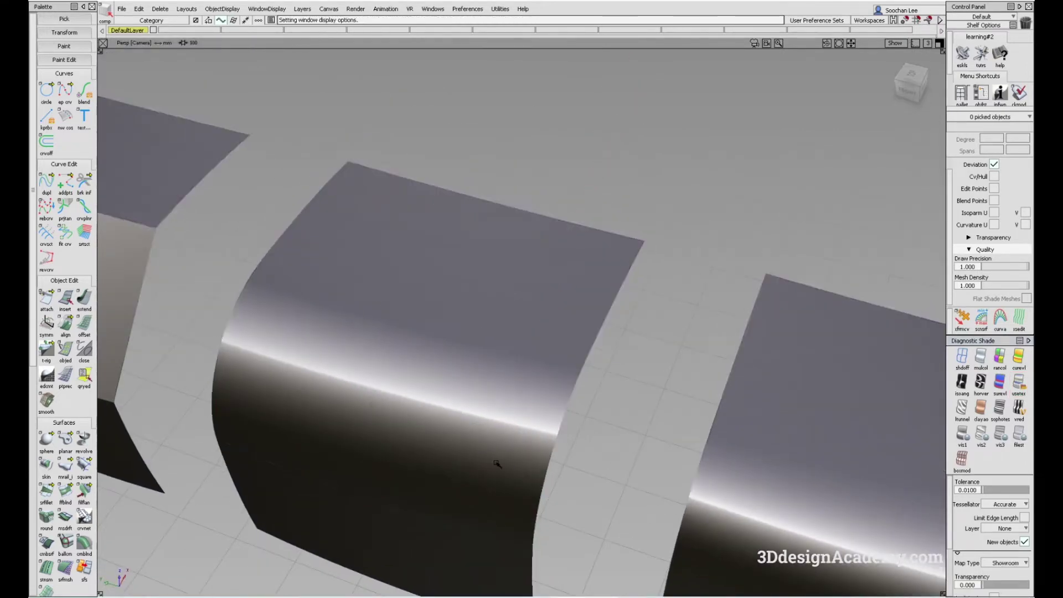
Delete the duplicated check curves above the third surface pair.
{"action": "right_click_drag", "start_coordinate": [485, 454], "coordinate": [421, 492], "text": "alt+shift"}
{"action": "mouse_move", "coordinate": [420, 493]}
{"action": "left_mouse_down", "text": "alt+shift"}
{"action": "mouse_move", "coordinate": [510, 453]}
{"action": "mouse_move", "coordinate": [444, 502]}
{"action": "mouse_move", "coordinate": [482, 425]}
{"action": "mouse_move", "coordinate": [408, 460]}
{"action": "mouse_move", "coordinate": [498, 403]}
{"action": "mouse_move", "coordinate": [465, 440]}
{"action": "mouse_move", "coordinate": [475, 380]}
{"action": "mouse_move", "coordinate": [526, 357]}
{"action": "mouse_move", "coordinate": [591, 353]}
{"action": "mouse_move", "coordinate": [570, 427]}
{"action": "mouse_move", "coordinate": [533, 386]}
{"action": "mouse_move", "coordinate": [522, 408]}
{"action": "left_mouse_up", "text": "alt+shift"}
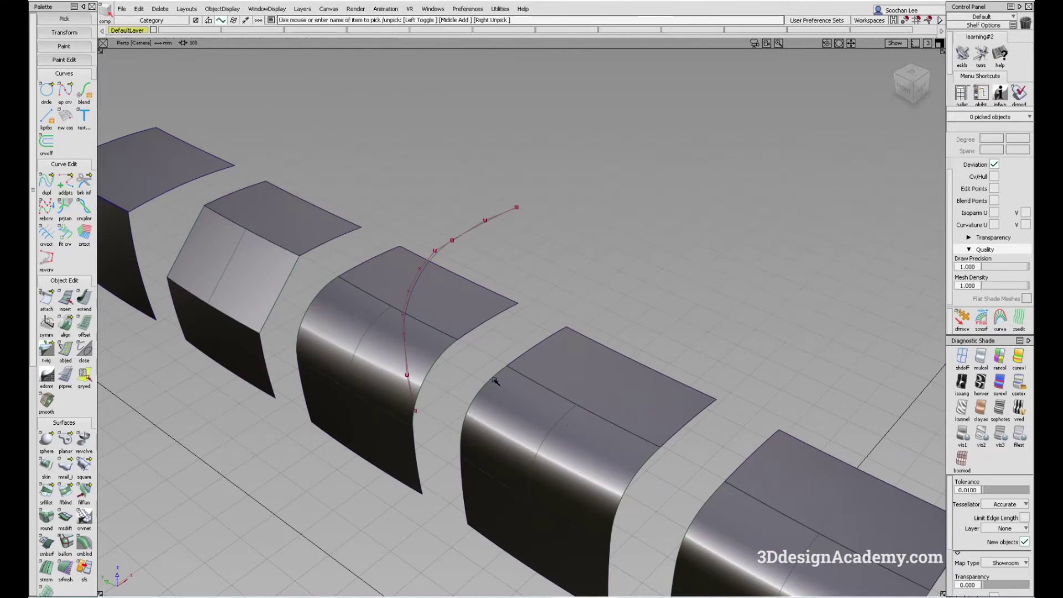
{"action": "left_click_drag", "start_coordinate": [364, 266], "coordinate": [518, 379]}
{"action": "key", "text": "Delete"}
{"action": "key", "text": "Return"}
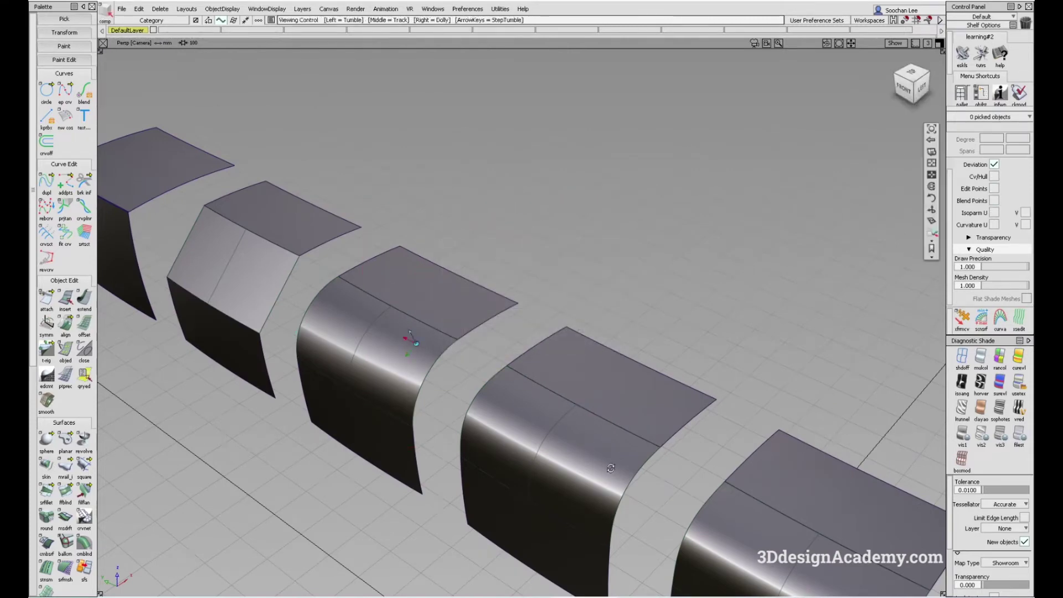
Hide the surface outlines, examine how the highlight flows across the fourth pair's fillet from several angles, and show the outlines again.
{"action": "middle_click_drag", "start_coordinate": [592, 465], "coordinate": [546, 356], "text": "alt+shift"}
{"action": "left_click_drag", "start_coordinate": [547, 356], "coordinate": [567, 407], "text": "alt+shift"}
{"action": "left_click_drag", "start_coordinate": [560, 351], "coordinate": [598, 399], "text": "alt+shift"}
{"action": "middle_click_drag", "start_coordinate": [626, 401], "coordinate": [628, 446], "text": "alt+shift"}
{"action": "key", "text": "alt+m"}
{"action": "mouse_move", "coordinate": [535, 402]}
{"action": "left_mouse_down", "text": "alt+shift"}
{"action": "mouse_move", "coordinate": [526, 380]}
{"action": "mouse_move", "coordinate": [544, 396]}
{"action": "mouse_move", "coordinate": [545, 372]}
{"action": "left_mouse_up", "text": "alt+shift"}
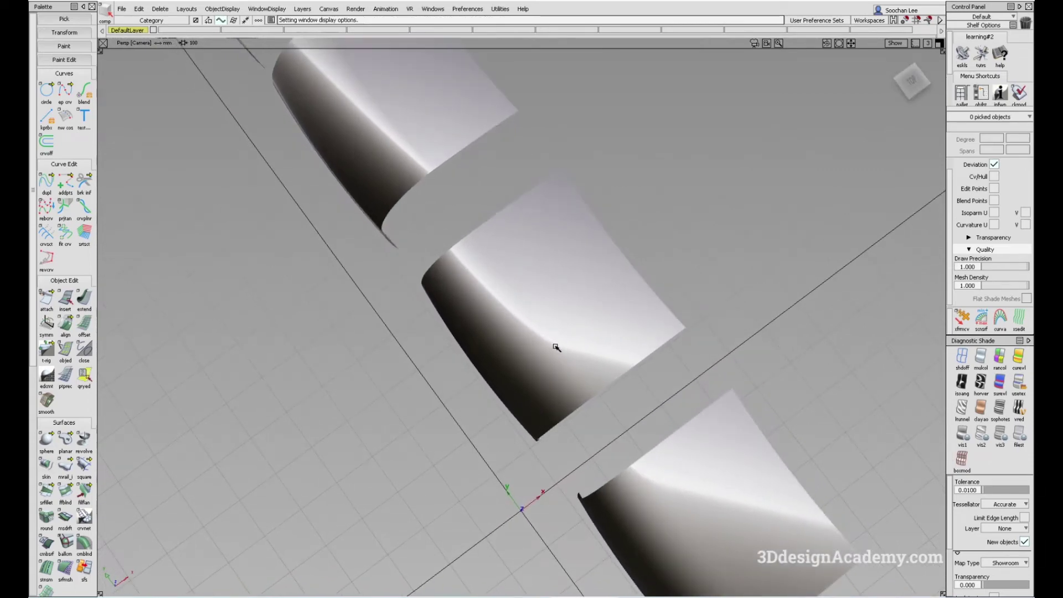
{"action": "left_click_drag", "start_coordinate": [545, 352], "coordinate": [479, 283], "text": "alt+shift"}
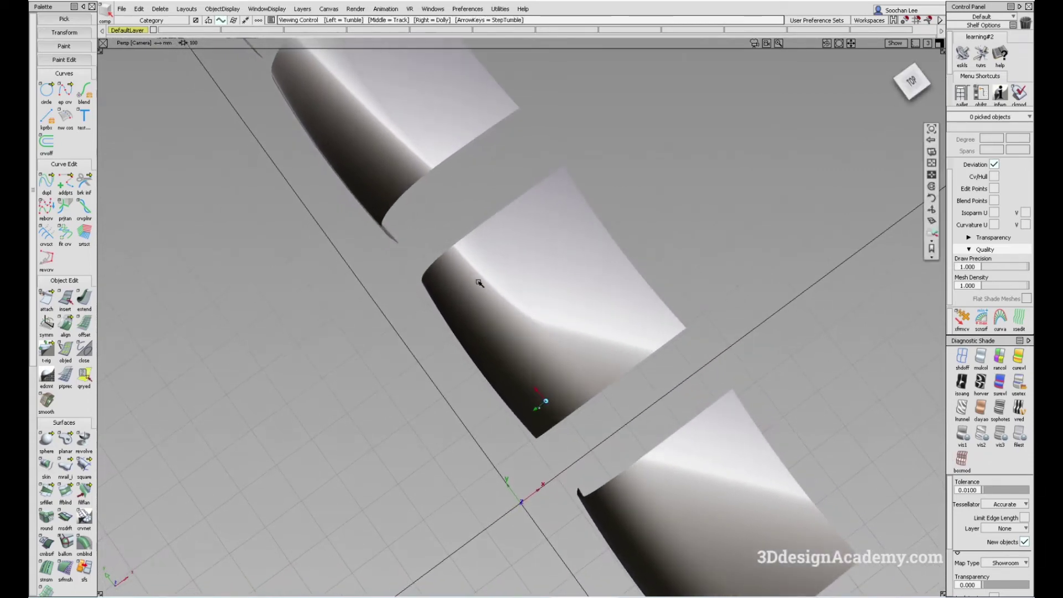
{"action": "mouse_move", "coordinate": [401, 144]}
{"action": "left_mouse_down", "text": "alt+shift"}
{"action": "mouse_move", "coordinate": [386, 135]}
{"action": "mouse_move", "coordinate": [406, 142]}
{"action": "left_mouse_up", "text": "alt+shift"}
{"action": "left_click_drag", "start_coordinate": [530, 289], "coordinate": [545, 304], "text": "alt+shift"}
{"action": "key", "text": "alt+m"}
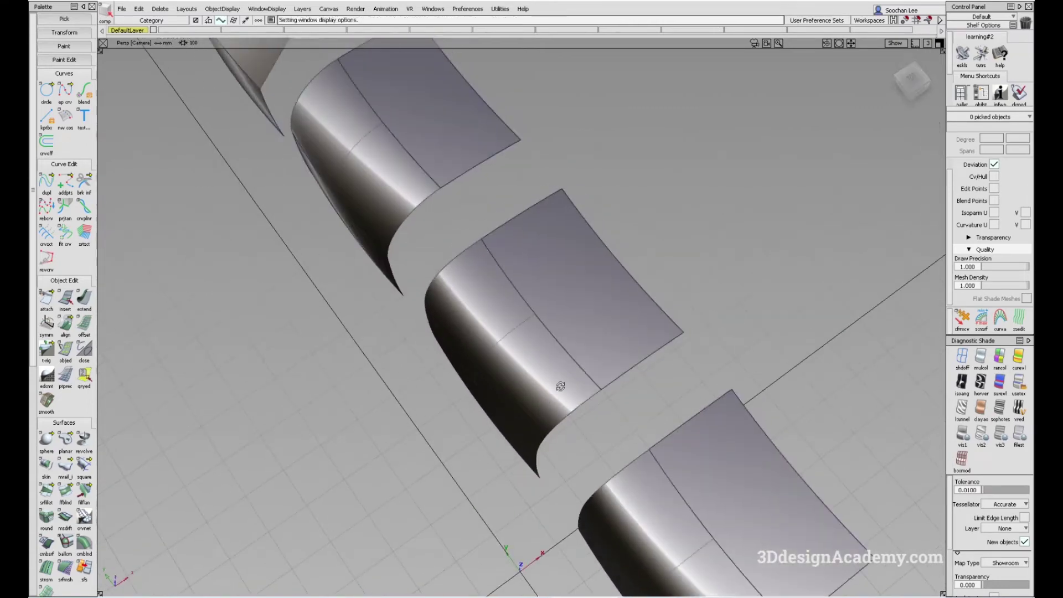
Duplicate the edge curves along the fourth pair's near side, including the fillet edge, and move the copies up above the surfaces.
{"action": "left_click_drag", "start_coordinate": [544, 486], "coordinate": [500, 325], "text": "ctrl+shift"}
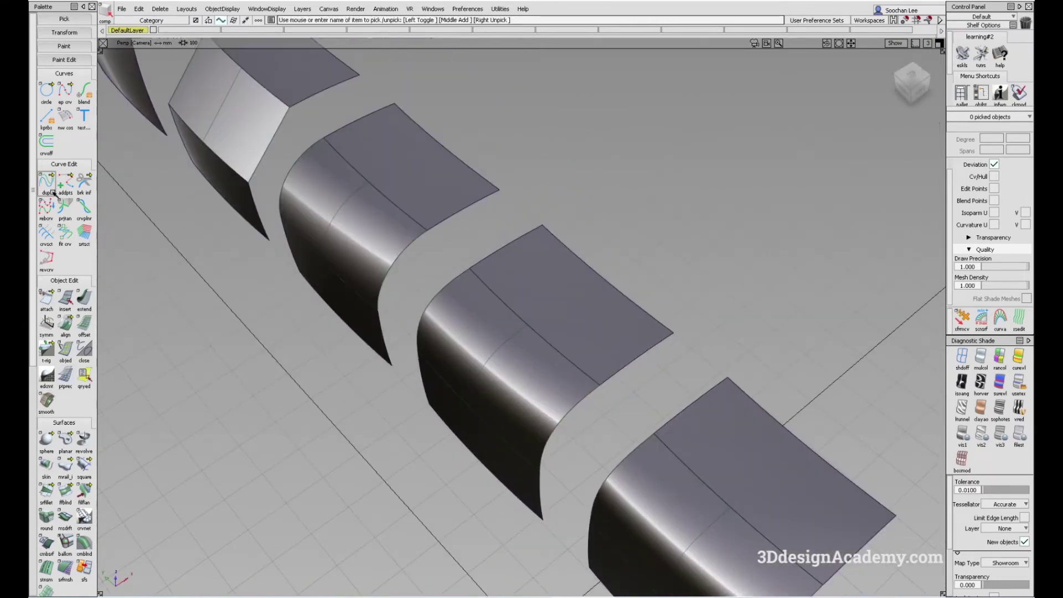
{"action": "left_click", "coordinate": [51, 188]}
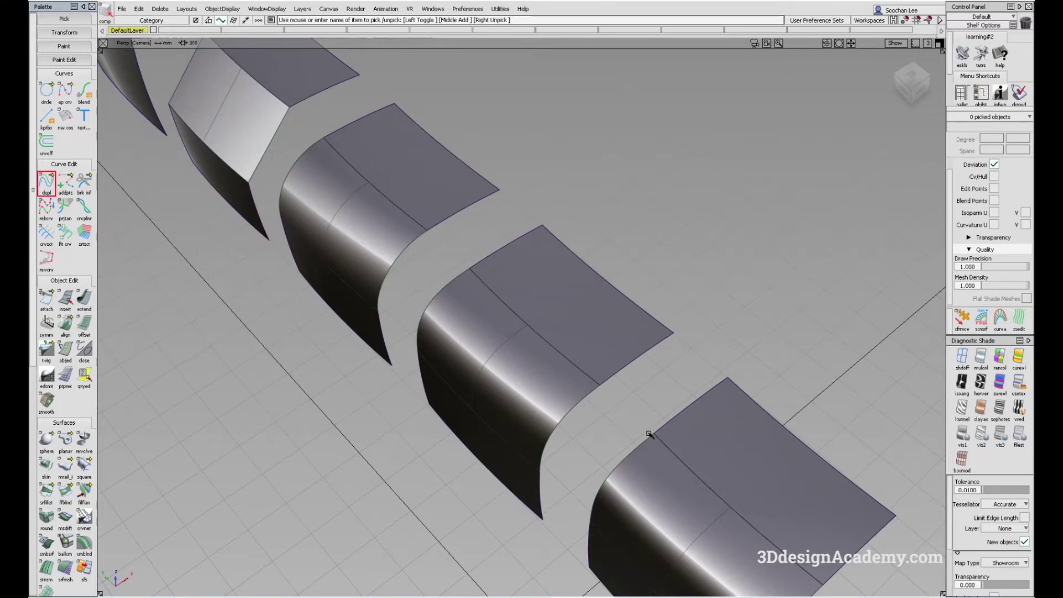
{"action": "left_click", "coordinate": [546, 466]}
{"action": "left_click", "coordinate": [588, 400]}
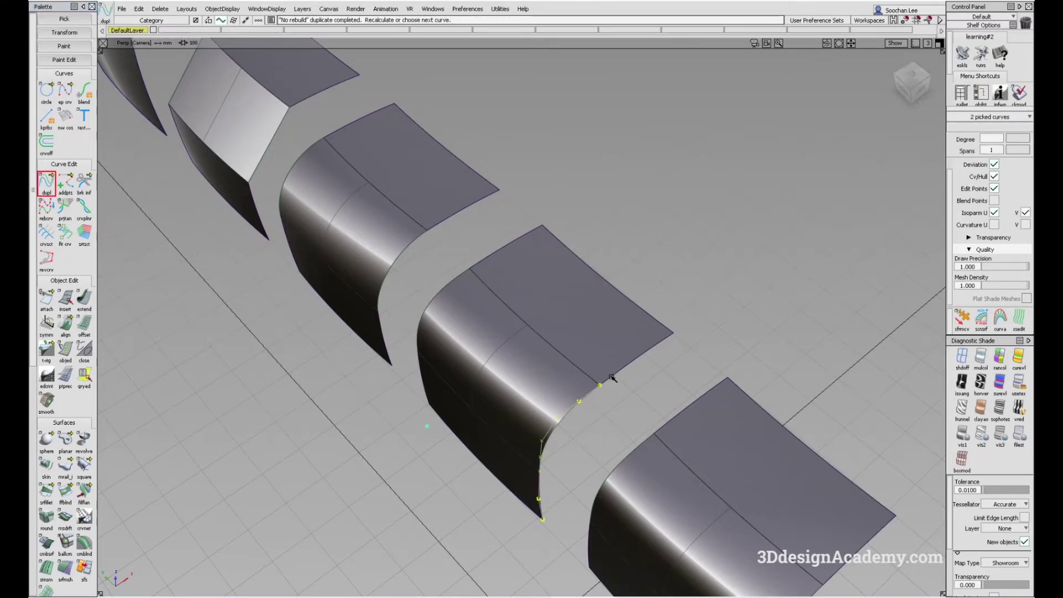
{"action": "middle_click_drag", "start_coordinate": [597, 409], "coordinate": [594, 378], "text": "ctrl+shift"}
{"action": "right_click_drag", "start_coordinate": [591, 377], "coordinate": [585, 256]}
{"action": "left_click_drag", "start_coordinate": [573, 359], "coordinate": [578, 304], "text": "alt+shift"}
{"action": "middle_click_drag", "start_coordinate": [569, 289], "coordinate": [537, 343], "text": "alt+shift"}
{"action": "left_click_drag", "start_coordinate": [563, 404], "coordinate": [615, 383], "text": "alt+shift"}
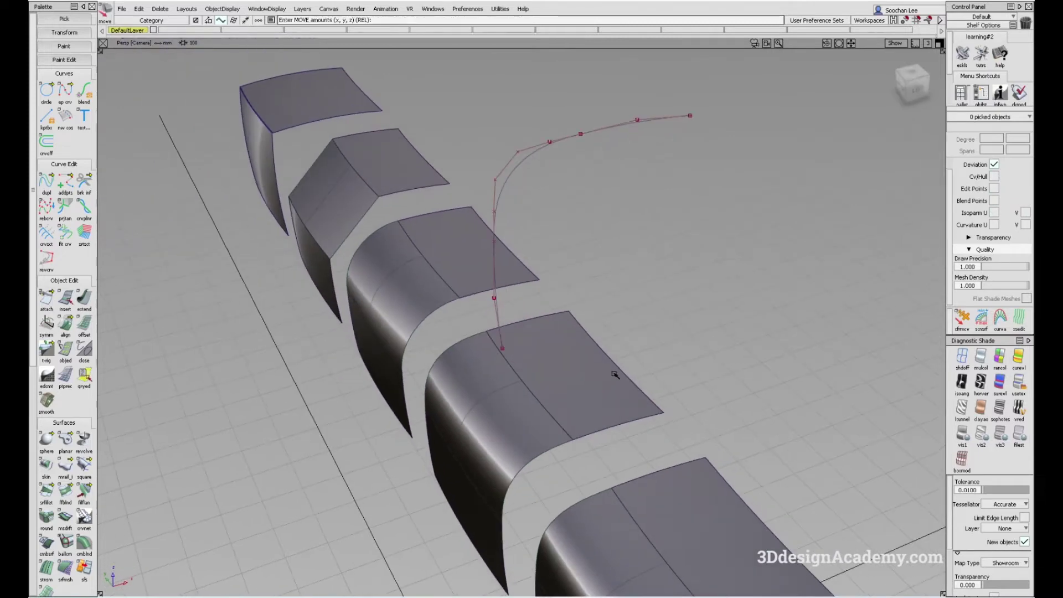
Display curvature combs on the three duplicated curves of the fourth pair in the Left view.
{"action": "key", "text": "F6"}
{"action": "right_click_drag", "start_coordinate": [612, 368], "coordinate": [543, 363], "text": "alt+shift"}
{"action": "middle_click_drag", "start_coordinate": [572, 220], "coordinate": [569, 327], "text": "alt+shift"}
{"action": "right_click_drag", "start_coordinate": [471, 272], "coordinate": [472, 222], "text": "alt+shift"}
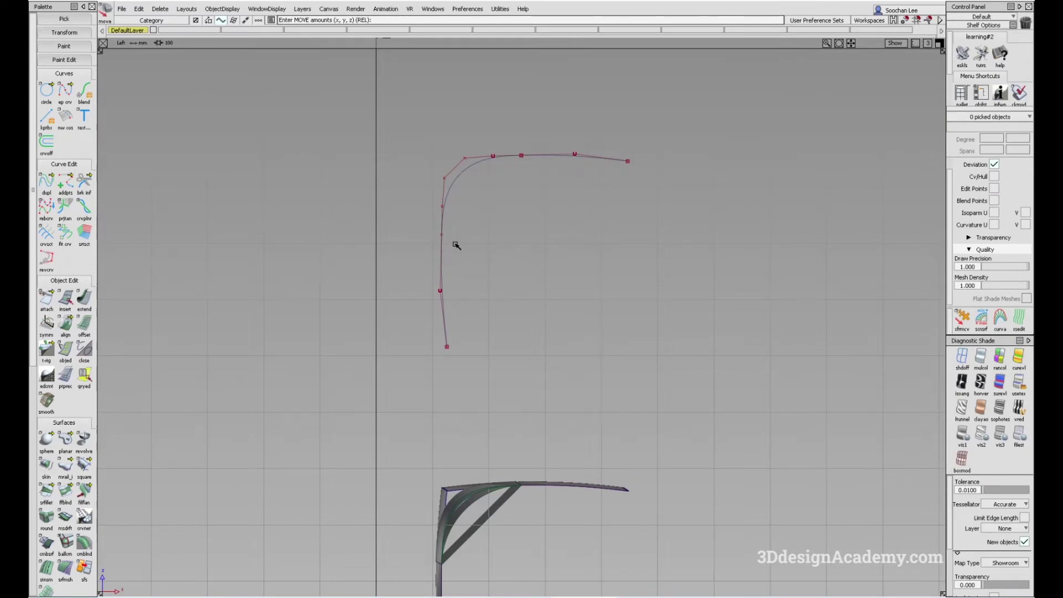
{"action": "middle_click_drag", "start_coordinate": [445, 336], "coordinate": [427, 358], "text": "alt+shift"}
{"action": "scroll", "coordinate": [65, 466], "scroll_direction": "down", "scroll_amount": 10}
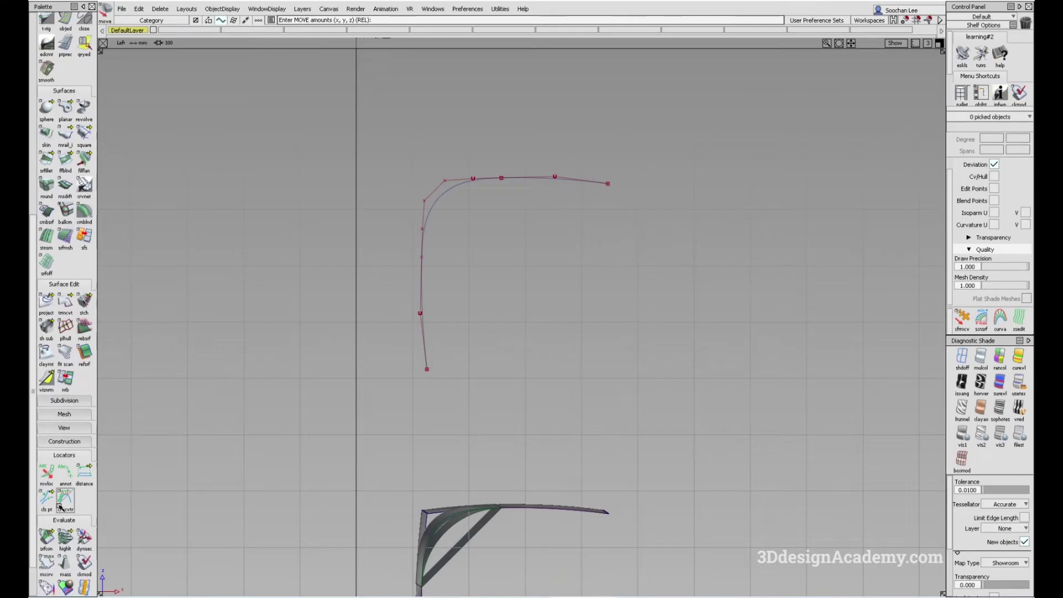
{"action": "double_click", "coordinate": [62, 505]}
{"action": "left_click", "coordinate": [420, 274]}
{"action": "left_click", "coordinate": [482, 180]}
{"action": "left_click", "coordinate": [517, 179]}
{"action": "middle_click_drag", "start_coordinate": [494, 196], "coordinate": [523, 254], "text": "alt+shift"}
Add curvature combs to the third pair's near edges in the perspective view to compare them with the duplicated curves' combs.
{"action": "key", "text": "F8"}
{"action": "left_click_drag", "start_coordinate": [501, 322], "coordinate": [404, 296], "text": "alt+shift"}
{"action": "left_click", "coordinate": [346, 442]}
{"action": "left_click", "coordinate": [350, 402]}
{"action": "left_click", "coordinate": [412, 334]}
{"action": "left_click_drag", "start_coordinate": [413, 334], "coordinate": [461, 349], "text": "alt+shift"}
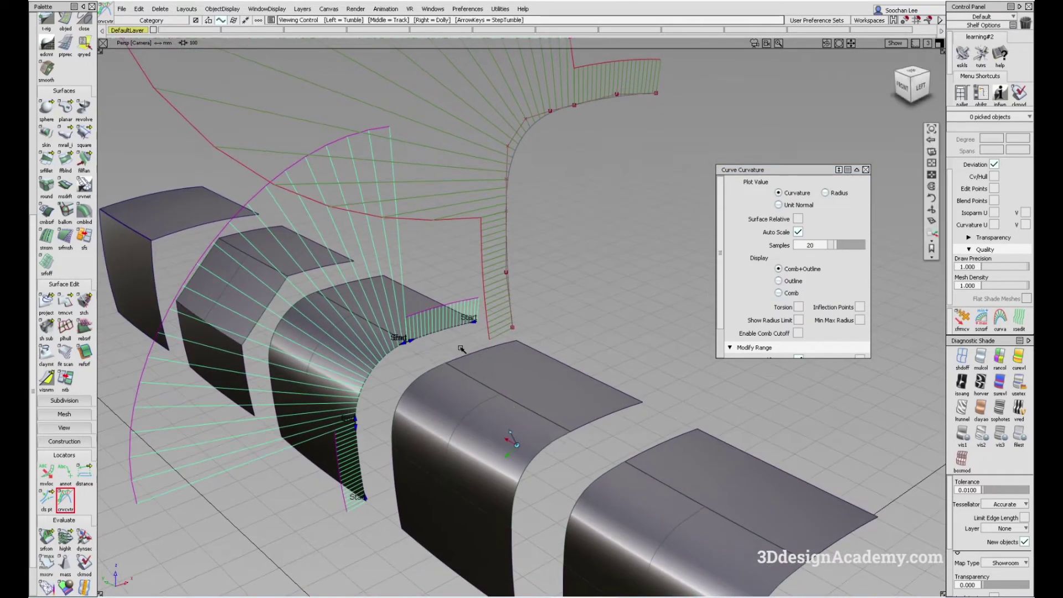
Delete the curvature combs and the fourth pair's duplicated curves.
{"action": "key", "text": "Delete"}
{"action": "middle_click_drag", "start_coordinate": [509, 393], "coordinate": [500, 363], "text": "alt+shift"}
{"action": "left_click_drag", "start_coordinate": [501, 362], "coordinate": [490, 155], "text": "ctrl+shift"}
{"action": "key", "text": "Delete"}
{"action": "left_click", "coordinate": [532, 334]}
{"action": "middle_click_drag", "start_coordinate": [487, 387], "coordinate": [485, 291], "text": "alt+shift"}
{"action": "left_click_drag", "start_coordinate": [465, 432], "coordinate": [456, 395], "text": "ctrl+shift"}
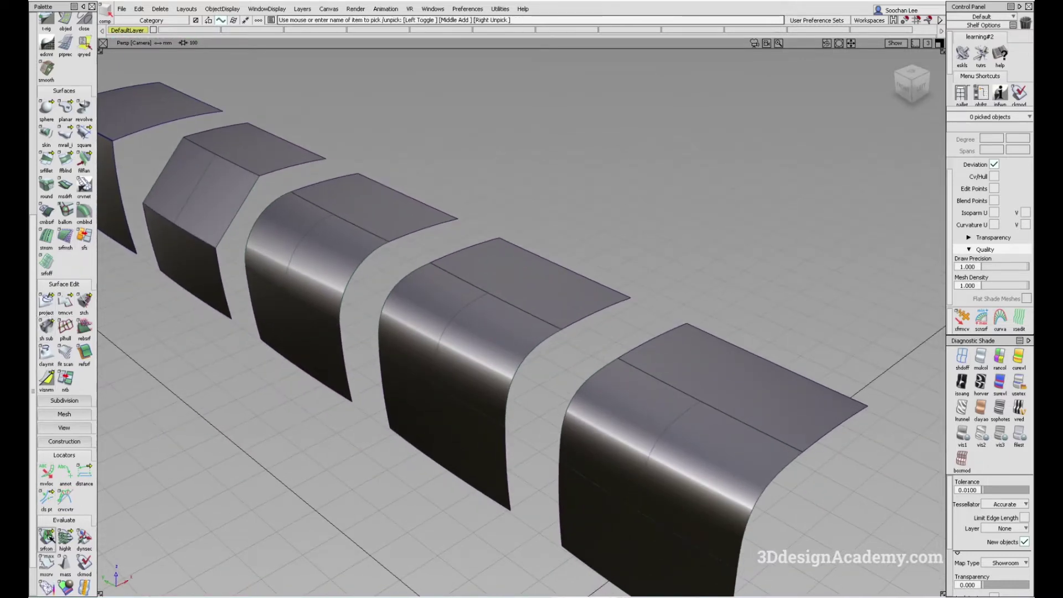
Plot curvature combs along the near edges of the third and fourth surface pairs, including their fillets.
{"action": "scroll", "coordinate": [63, 294], "scroll_direction": "up", "scroll_amount": 3}
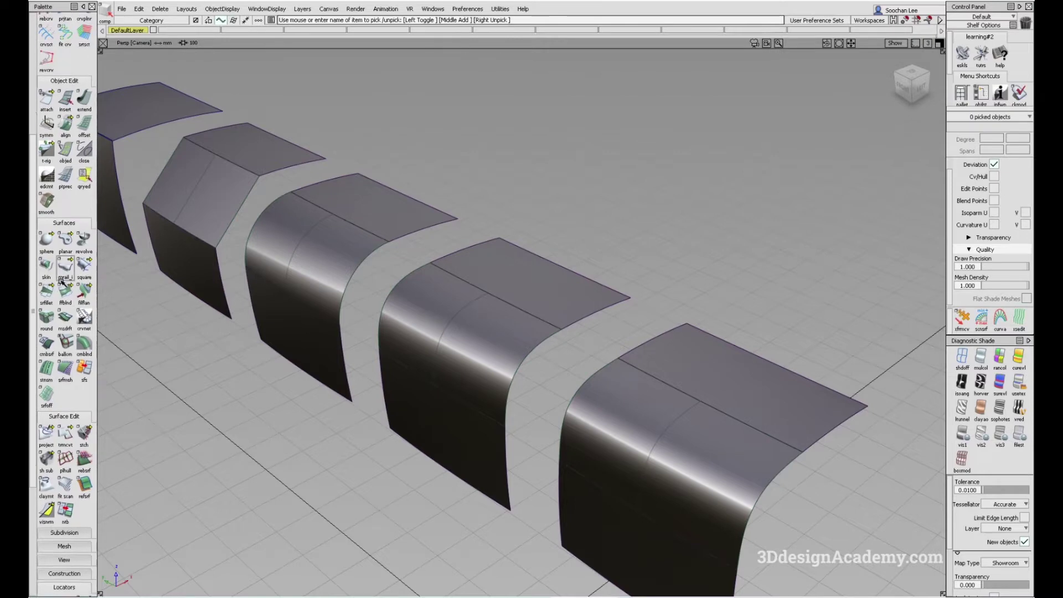
{"action": "scroll", "coordinate": [62, 294], "scroll_direction": "down", "scroll_amount": 1}
{"action": "left_click", "coordinate": [64, 515]}
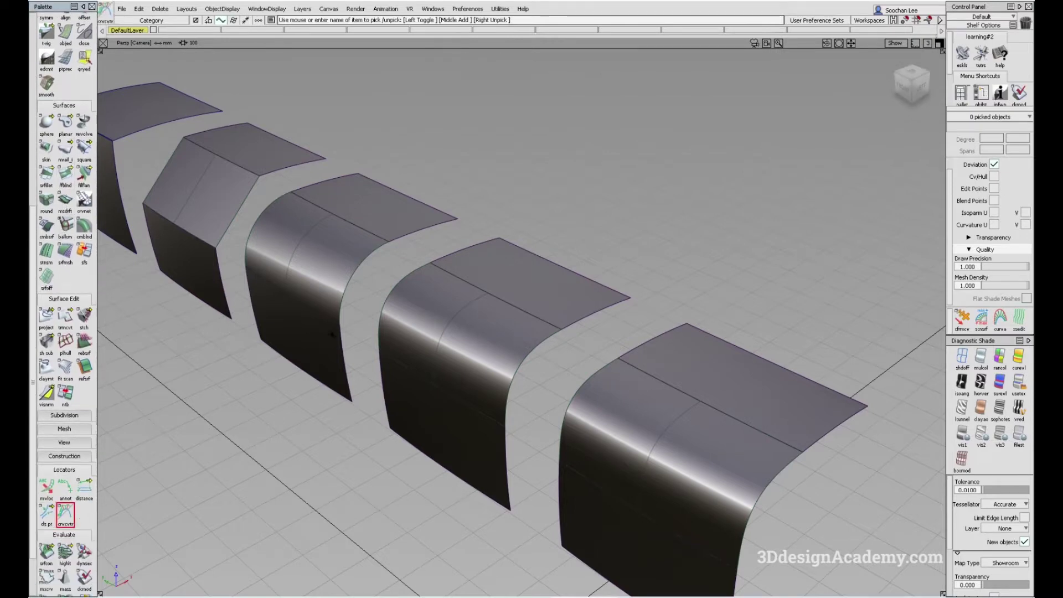
{"action": "left_click", "coordinate": [347, 292]}
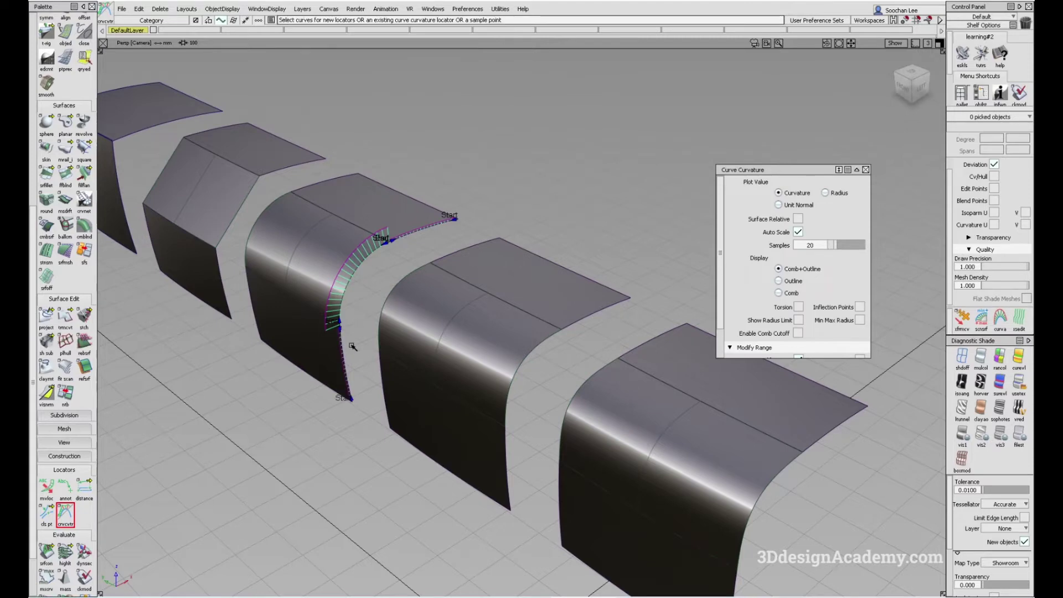
{"action": "left_click_drag", "start_coordinate": [496, 445], "coordinate": [511, 439]}
{"action": "left_click", "coordinate": [510, 400]}
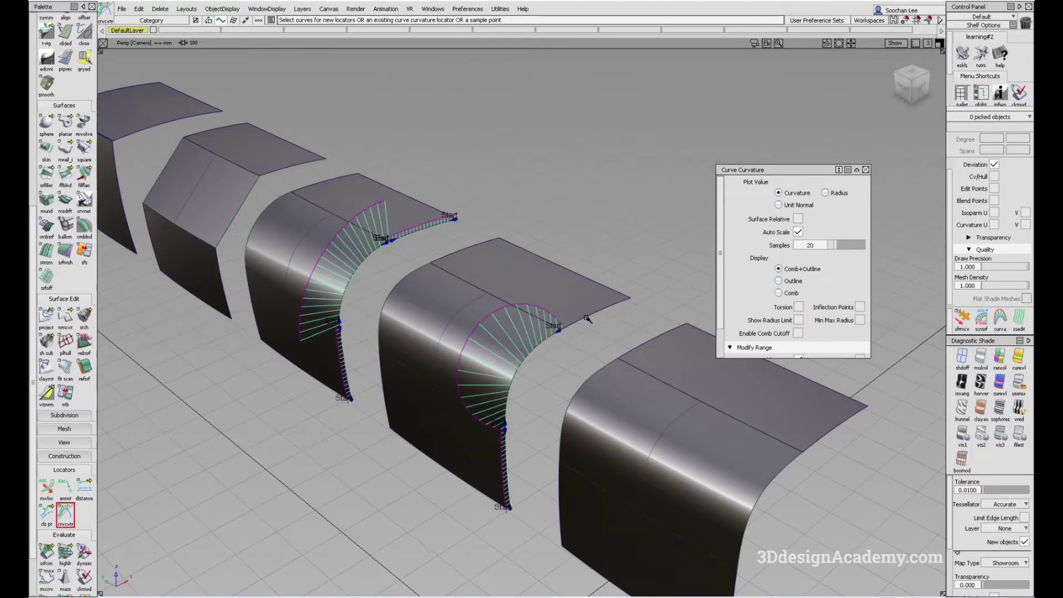
Examine the curvature combs closely where the fillets meet the adjoining surfaces on the third and fourth pairs.
{"action": "left_click", "coordinate": [386, 227], "text": "alt+shift"}
{"action": "mouse_move", "coordinate": [386, 227]}
{"action": "right_mouse_down", "text": "alt+shift"}
{"action": "mouse_move", "coordinate": [456, 242]}
{"action": "mouse_move", "coordinate": [379, 264]}
{"action": "right_mouse_up", "text": "alt+shift"}
{"action": "scroll", "coordinate": [380, 264], "scroll_direction": "up", "scroll_amount": 8}
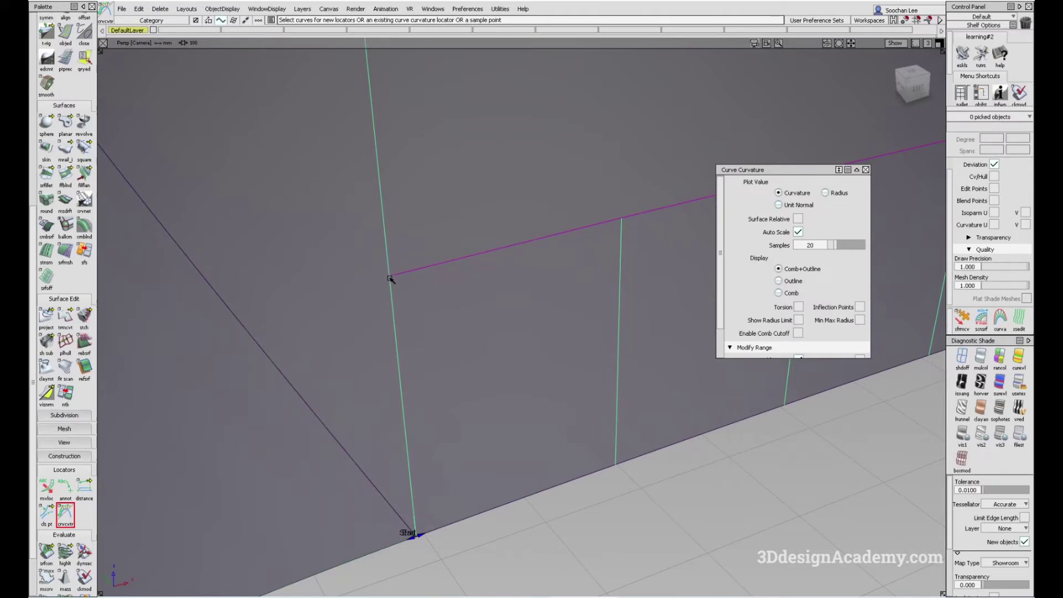
{"action": "scroll", "coordinate": [393, 283], "scroll_direction": "down", "scroll_amount": 4}
{"action": "scroll", "coordinate": [401, 303], "scroll_direction": "down", "scroll_amount": 8, "text": "alt+shift"}
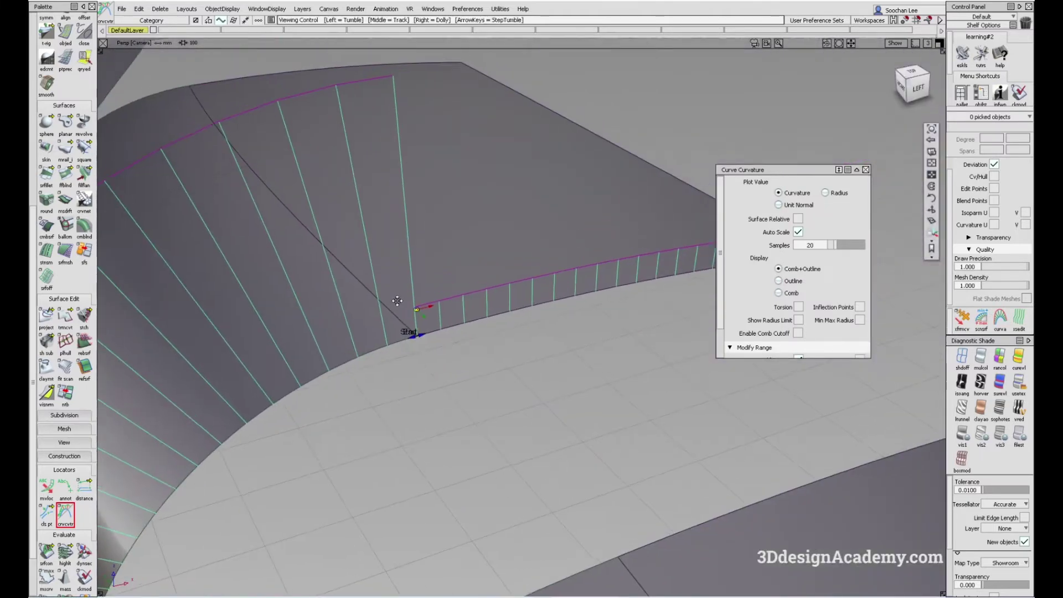
{"action": "left_click_drag", "start_coordinate": [398, 306], "coordinate": [448, 261], "text": "alt+shift"}
{"action": "scroll", "coordinate": [448, 261], "scroll_direction": "up", "scroll_amount": 6}
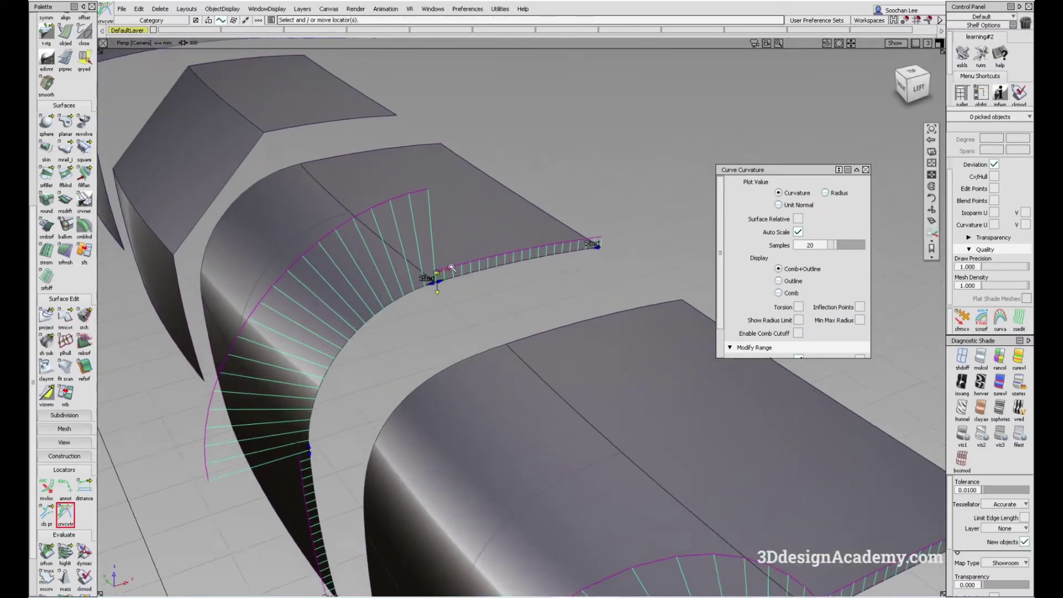
{"action": "scroll", "coordinate": [433, 273], "scroll_direction": "down", "scroll_amount": 8}
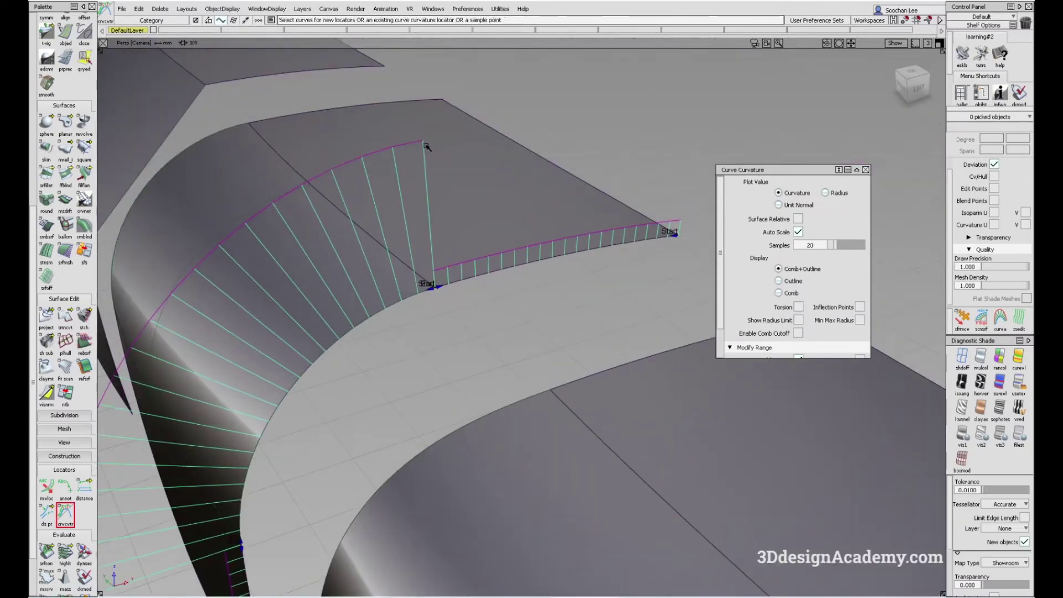
{"action": "left_click_drag", "start_coordinate": [419, 179], "coordinate": [331, 237], "text": "alt+shift"}
{"action": "middle_click_drag", "start_coordinate": [331, 237], "coordinate": [297, 201], "text": "alt+shift"}
{"action": "middle_click_drag", "start_coordinate": [414, 308], "coordinate": [408, 254], "text": "alt+shift"}
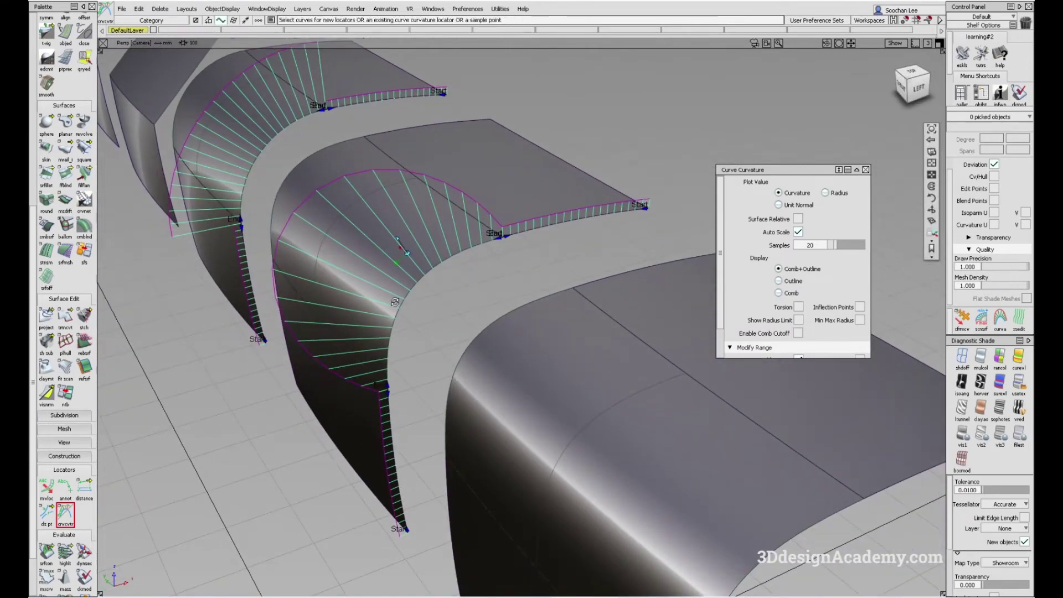
{"action": "left_click_drag", "start_coordinate": [408, 254], "coordinate": [417, 301], "text": "alt+shift"}
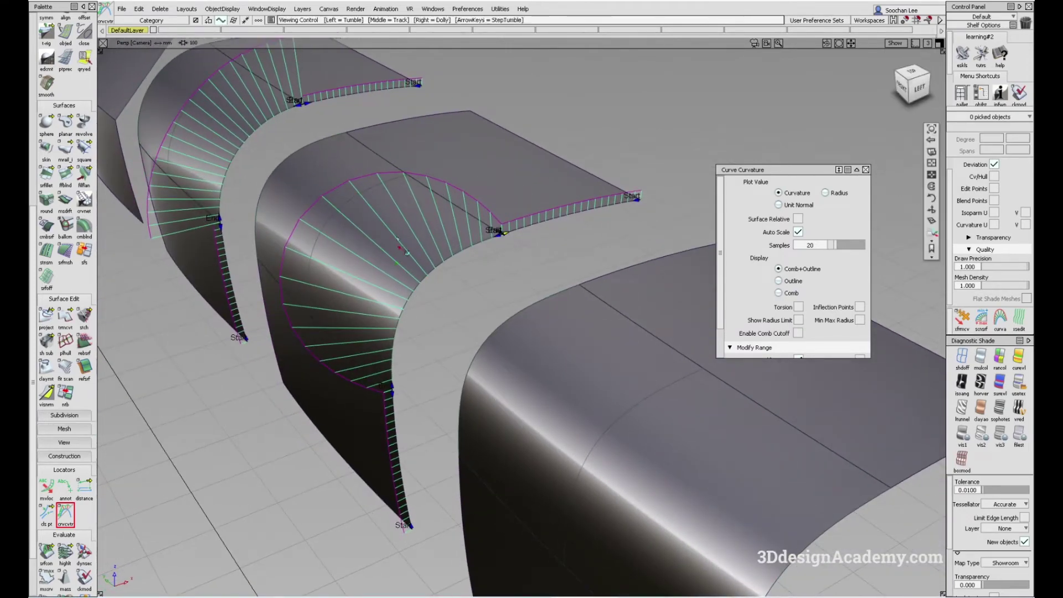
{"action": "scroll", "coordinate": [520, 217], "scroll_direction": "up", "scroll_amount": 4}
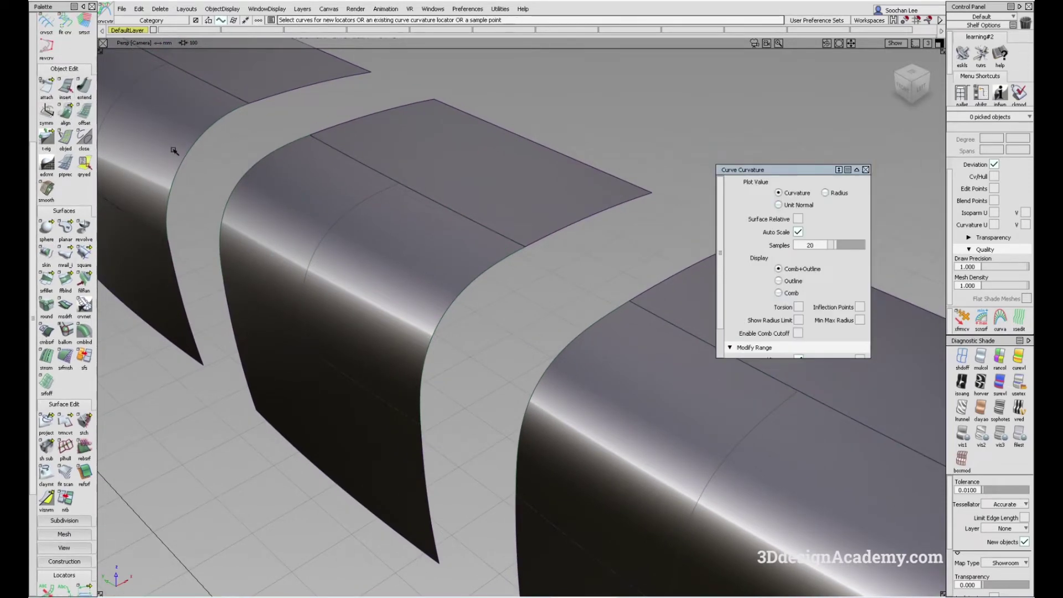
Reopen the third pair's G1 fillet through its edit history and rebuild it with explicit control, using a section V degree of 3.
{"action": "middle_click_drag", "start_coordinate": [173, 151], "coordinate": [446, 225], "text": "alt+shift"}
{"action": "mouse_move", "coordinate": [446, 226]}
{"action": "right_mouse_down", "text": "alt+shift"}
{"action": "mouse_move", "coordinate": [493, 251]}
{"action": "mouse_move", "coordinate": [441, 314]}
{"action": "right_mouse_up", "text": "alt+shift"}
{"action": "left_click_drag", "start_coordinate": [294, 340], "coordinate": [284, 208], "text": "ctrl+shift"}
{"action": "left_click_drag", "start_coordinate": [345, 156], "coordinate": [396, 184], "text": "ctrl+shift"}
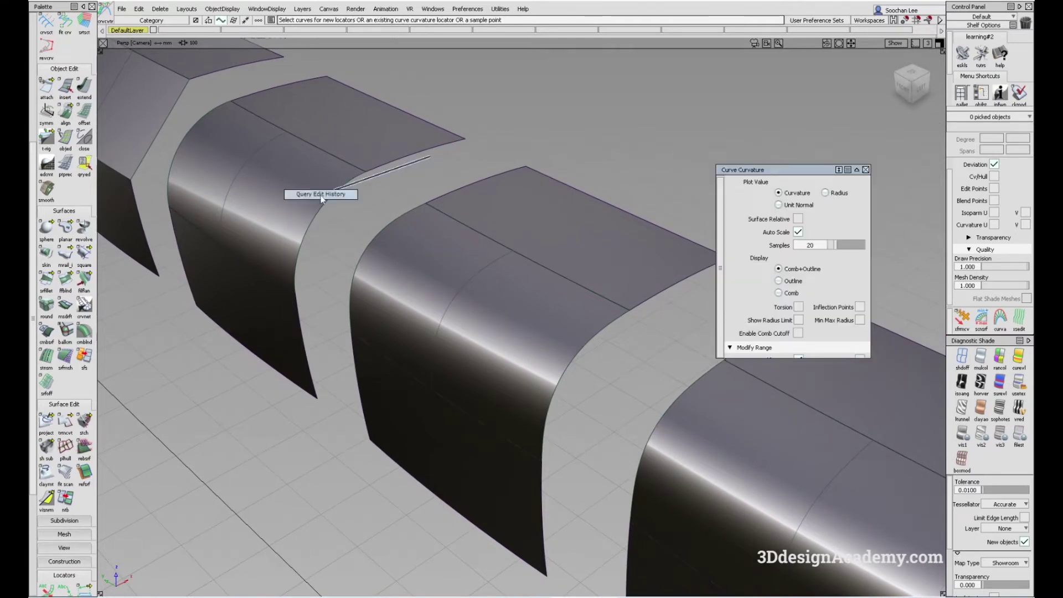
{"action": "left_click", "coordinate": [325, 194]}
{"action": "mouse_move", "coordinate": [234, 158]}
{"action": "left_mouse_down", "text": "ctrl+shift"}
{"action": "mouse_move", "coordinate": [354, 232]}
{"action": "mouse_move", "coordinate": [327, 223]}
{"action": "mouse_move", "coordinate": [359, 228]}
{"action": "left_mouse_up", "text": "ctrl+shift"}
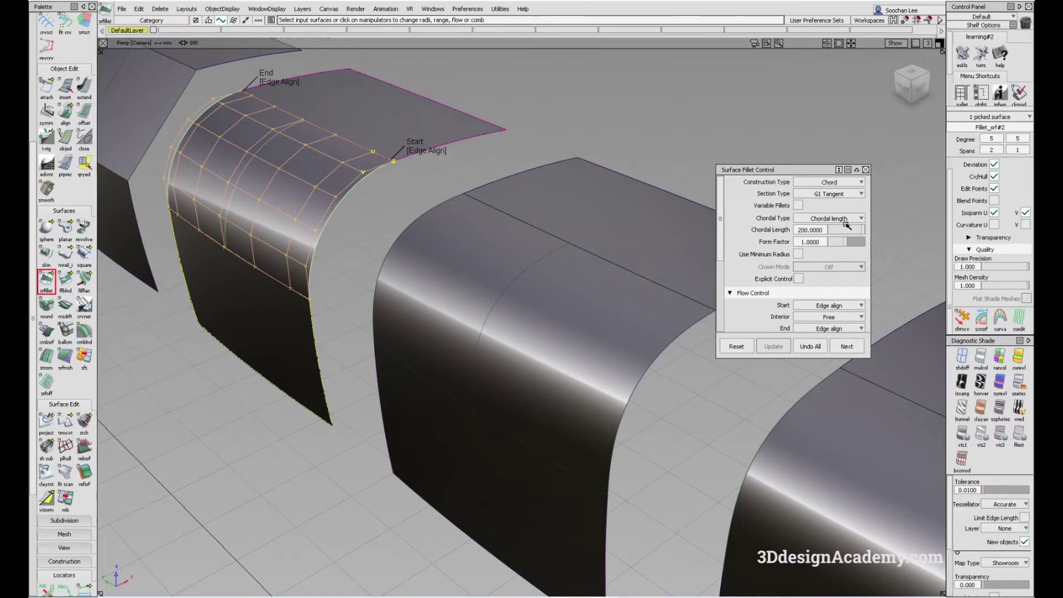
{"action": "left_click", "coordinate": [798, 279]}
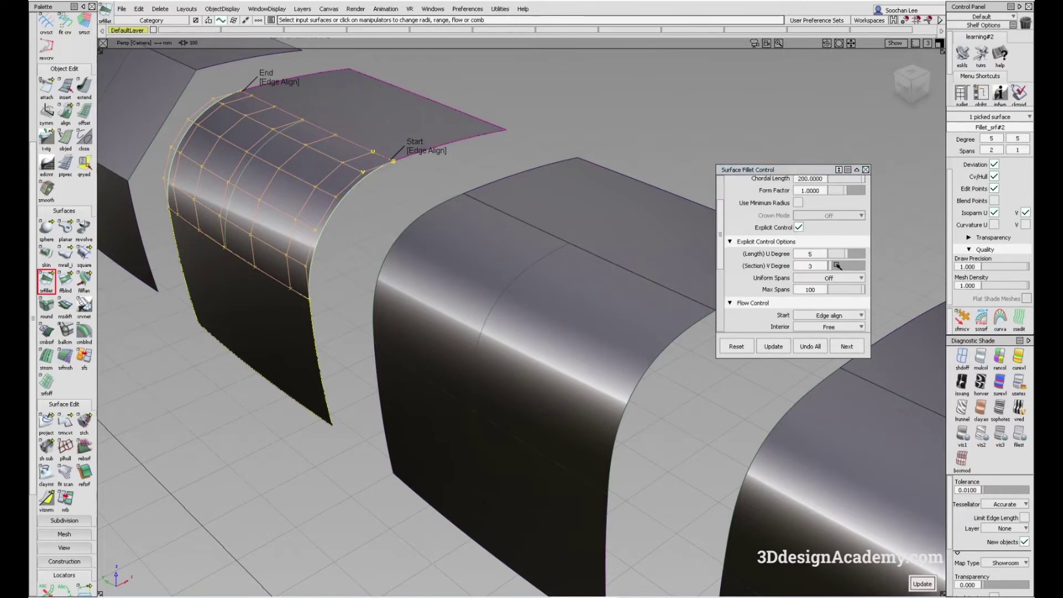
{"action": "key", "text": "space"}
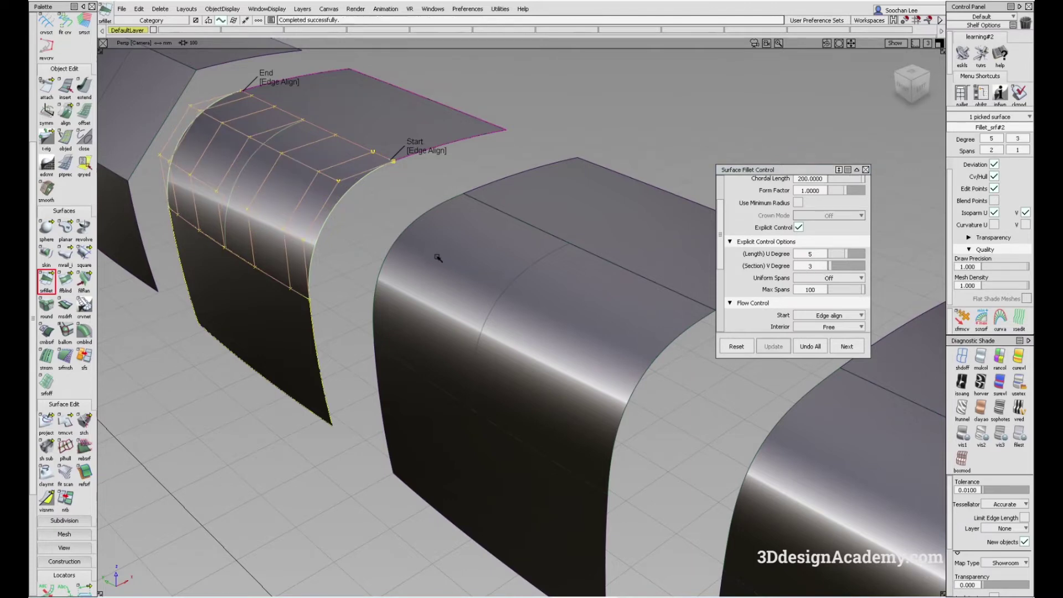
{"action": "right_click_drag", "start_coordinate": [343, 174], "coordinate": [398, 181], "text": "alt+shift"}
{"action": "middle_click_drag", "start_coordinate": [399, 181], "coordinate": [466, 196], "text": "alt+shift"}
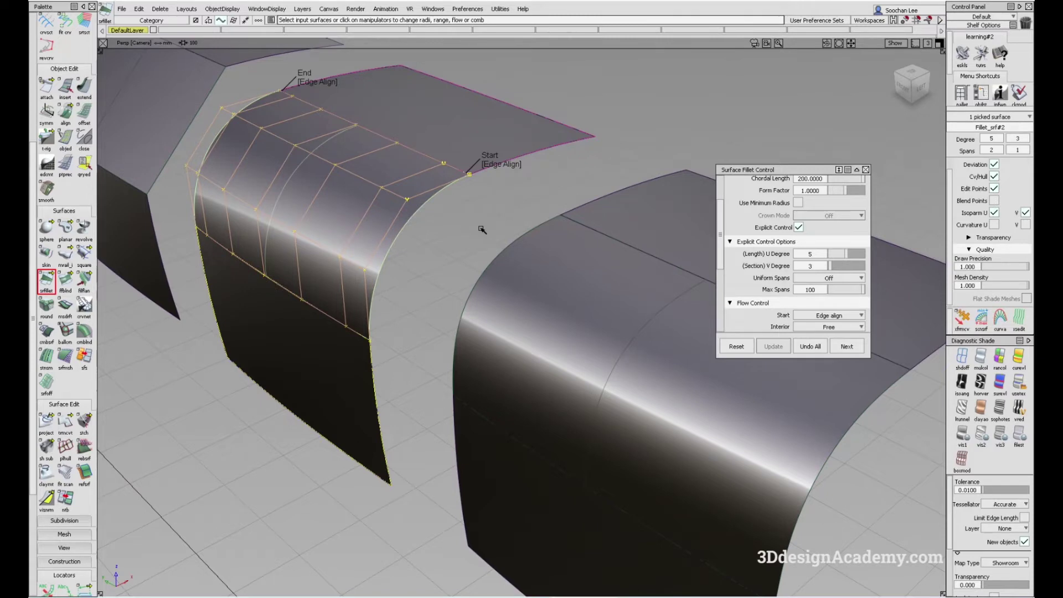
{"action": "right_click_drag", "start_coordinate": [512, 243], "coordinate": [470, 288], "text": "alt+shift"}
{"action": "left_click_drag", "start_coordinate": [455, 310], "coordinate": [424, 228], "text": "ctrl+shift"}
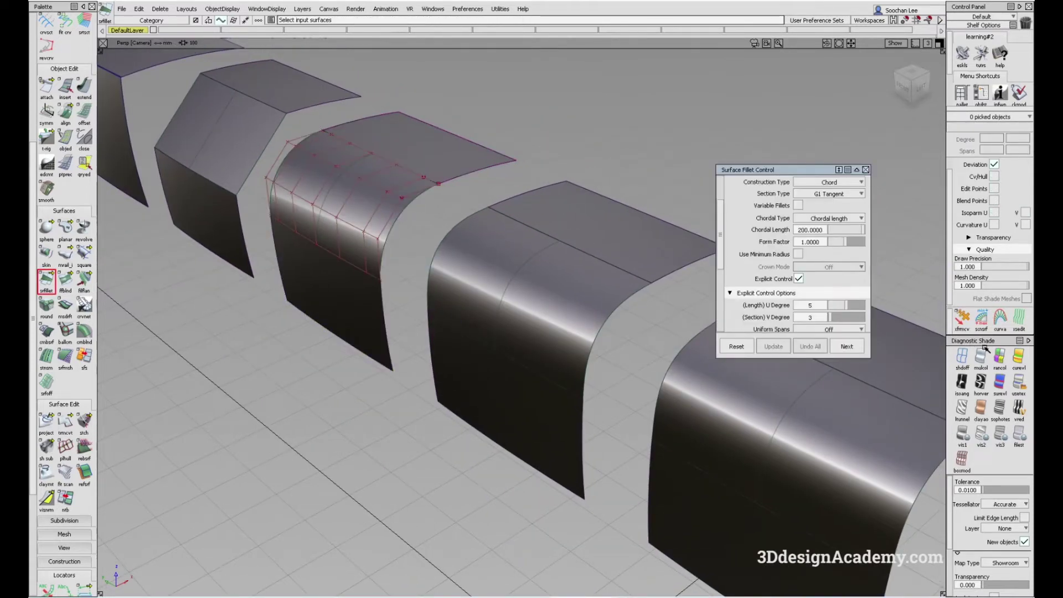
Switch to multi-color shading and check surface continuity for G1 tangency along the upper edge of the third pair's fillet.
{"action": "left_click", "coordinate": [981, 357]}
{"action": "left_click_drag", "start_coordinate": [481, 271], "coordinate": [509, 287], "text": "alt+shift"}
{"action": "left_click_drag", "start_coordinate": [427, 297], "coordinate": [415, 229], "text": "ctrl+shift"}
{"action": "scroll", "coordinate": [57, 445], "scroll_direction": "down", "scroll_amount": 5}
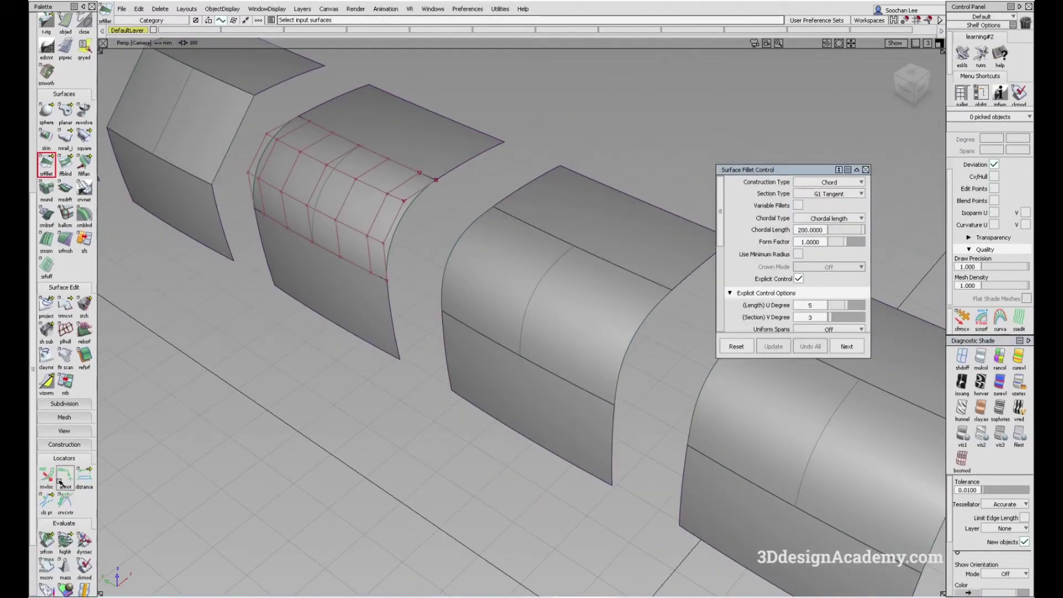
{"action": "double_click", "coordinate": [46, 530]}
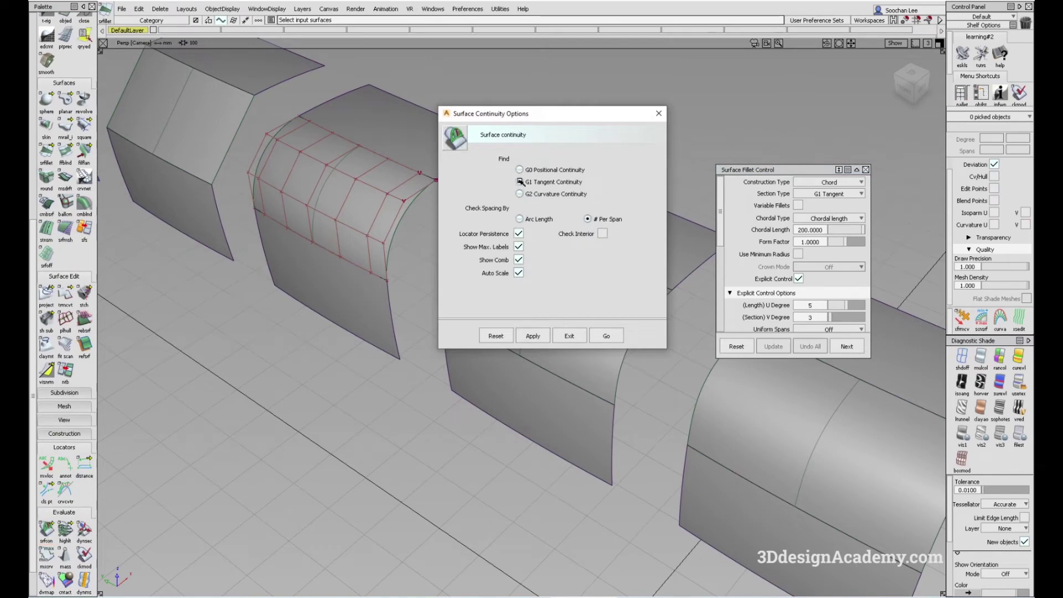
{"action": "left_click", "coordinate": [609, 336]}
{"action": "left_click", "coordinate": [408, 169]}
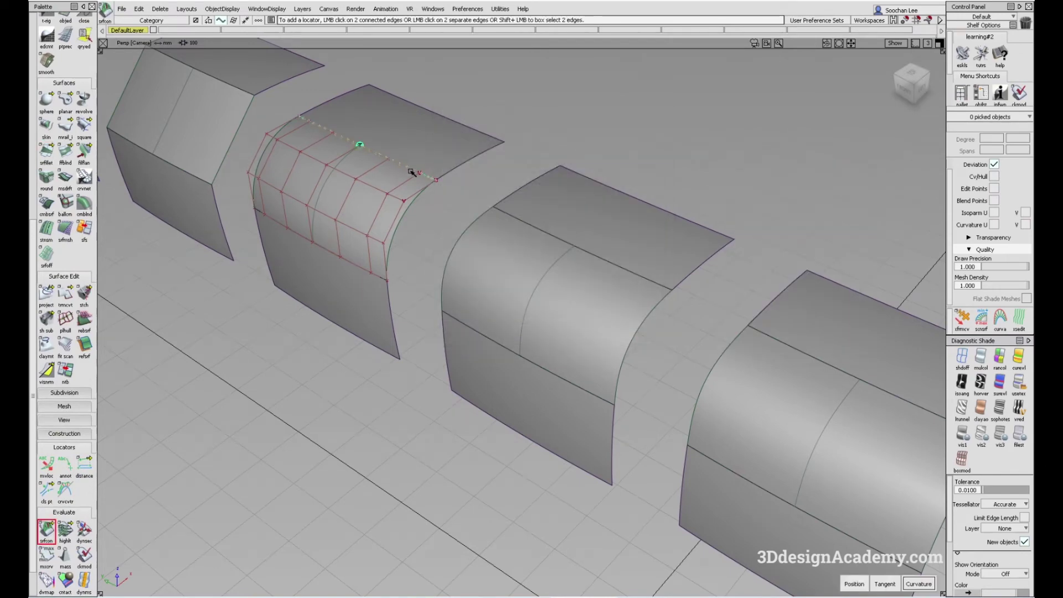
{"action": "scroll", "coordinate": [421, 172], "scroll_direction": "up", "scroll_amount": 5}
{"action": "mouse_move", "coordinate": [582, 263]}
{"action": "left_mouse_down", "text": "ctrl+shift"}
{"action": "mouse_move", "coordinate": [450, 228]}
{"action": "mouse_move", "coordinate": [491, 230]}
{"action": "left_mouse_up", "text": "ctrl+shift"}
Clear the tangency check from the third pair and bring the fourth pair's fillet into close view.
{"action": "right_click_drag", "start_coordinate": [491, 231], "coordinate": [583, 320], "text": "alt+shift"}
{"action": "left_click_drag", "start_coordinate": [545, 296], "coordinate": [557, 294], "text": "alt+shift"}
{"action": "middle_click_drag", "start_coordinate": [557, 293], "coordinate": [501, 305], "text": "alt+shift"}
{"action": "right_click_drag", "start_coordinate": [500, 304], "coordinate": [474, 299], "text": "alt+shift"}
{"action": "left_click_drag", "start_coordinate": [544, 219], "coordinate": [444, 306], "text": "ctrl+shift"}
{"action": "left_click_drag", "start_coordinate": [363, 237], "coordinate": [472, 318], "text": "ctrl+shift"}
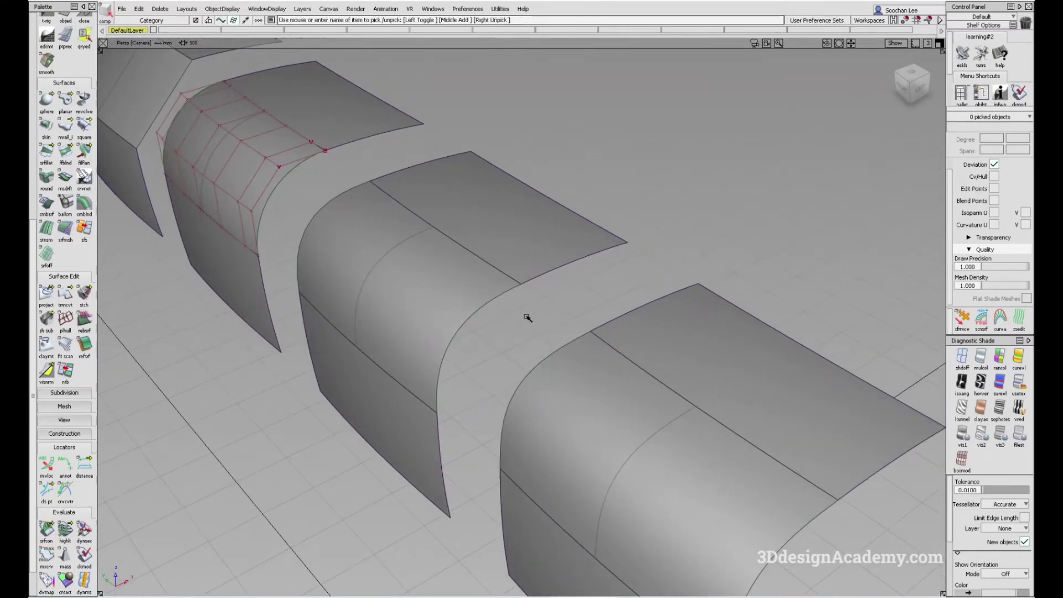
Show the CVs and hulls of the fourth pair's G2 fillet and reopen the fillet through its edit history.
{"action": "left_click", "coordinate": [460, 308]}
{"action": "right_click_drag", "start_coordinate": [470, 300], "coordinate": [496, 301], "text": "alt+shift"}
{"action": "left_click_drag", "start_coordinate": [341, 271], "coordinate": [480, 372], "text": "ctrl+shift"}
{"action": "left_click", "coordinate": [480, 367]}
{"action": "scroll", "coordinate": [476, 354], "scroll_direction": "down", "scroll_amount": 4}
{"action": "scroll", "coordinate": [466, 331], "scroll_direction": "up", "scroll_amount": 3}
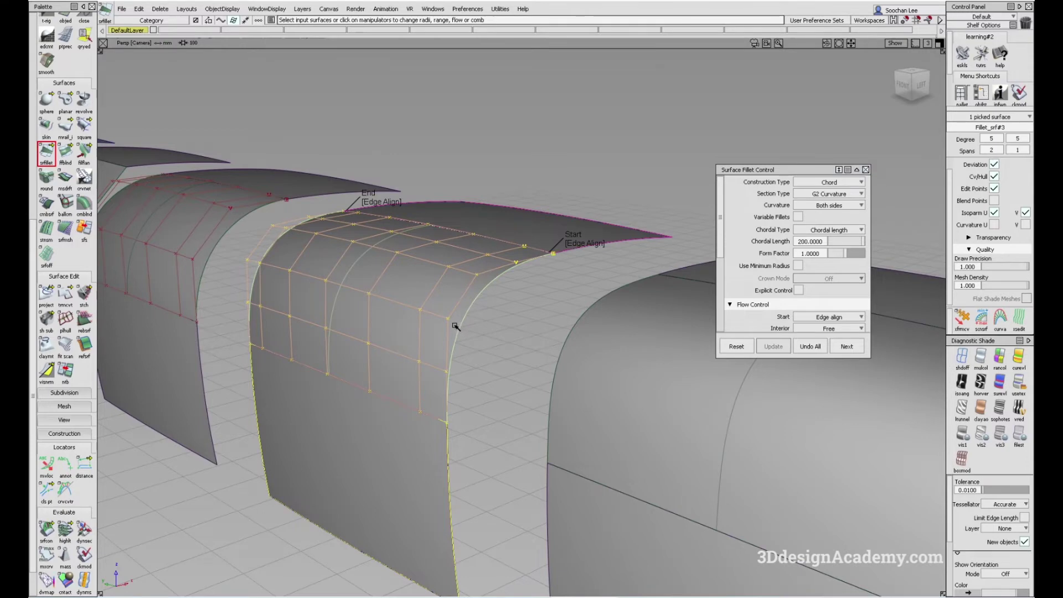
Examine the CV rows across the fourth pair's fillet and query the degree of its adjoining lower surface.
{"action": "left_click_drag", "start_coordinate": [532, 256], "coordinate": [474, 209], "text": "alt+shift"}
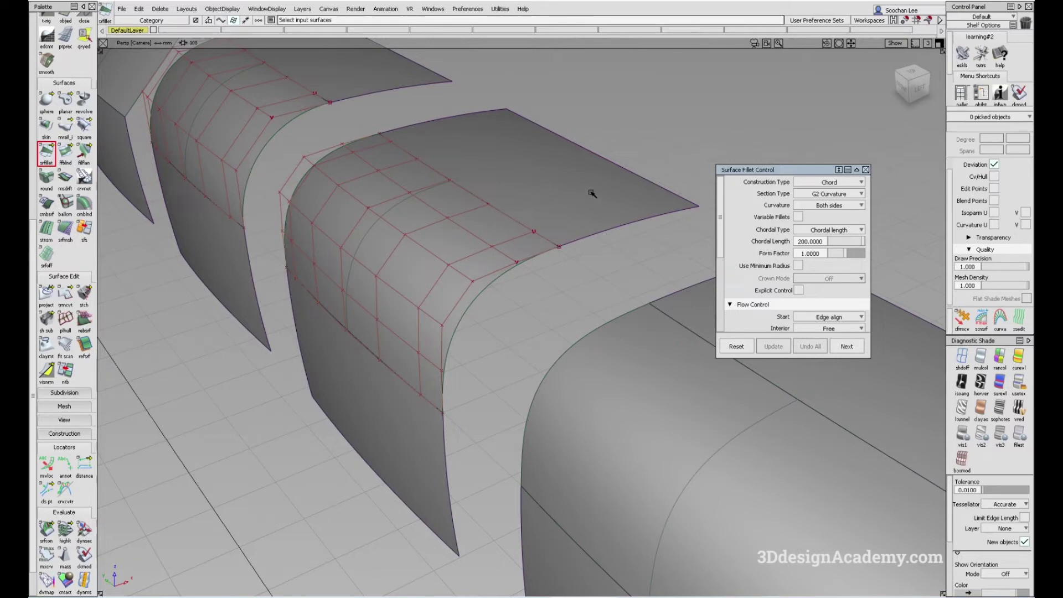
{"action": "left_click_drag", "start_coordinate": [588, 198], "coordinate": [432, 304], "text": "alt+shift"}
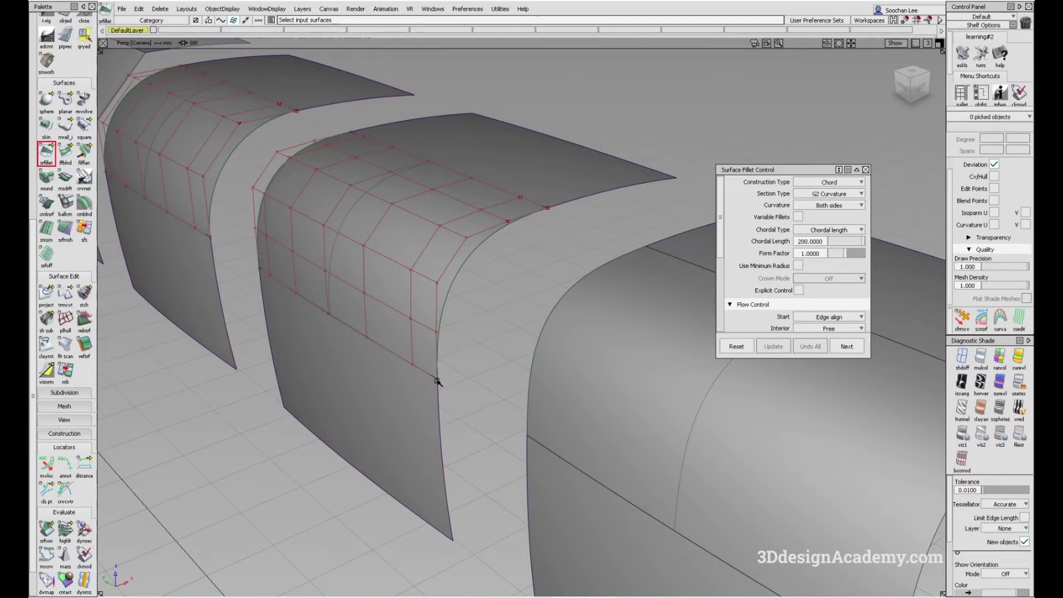
{"action": "left_click_drag", "start_coordinate": [410, 394], "coordinate": [420, 361], "text": "alt+shift"}
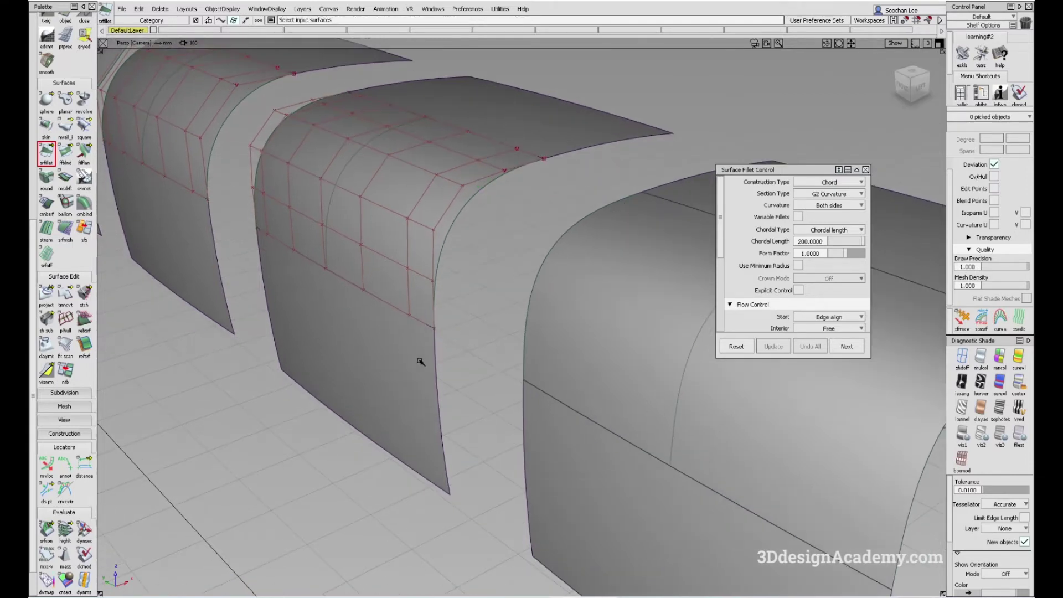
{"action": "left_click_drag", "start_coordinate": [429, 307], "coordinate": [403, 343], "text": "ctrl+shift"}
{"action": "left_click", "coordinate": [333, 311]}
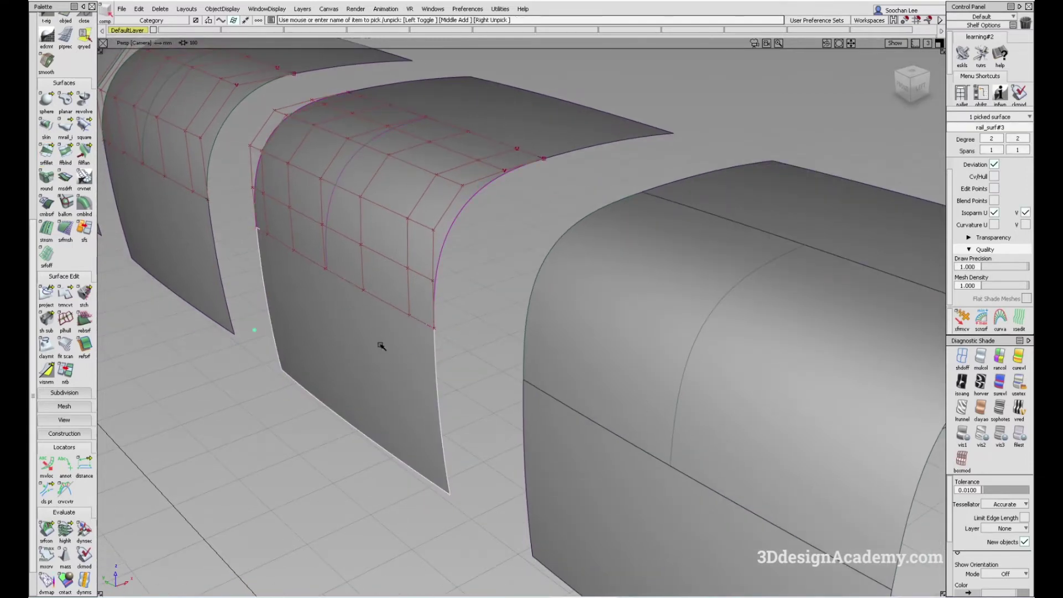
{"action": "left_click", "coordinate": [411, 416]}
Inspect the degree and spans of the fourth pair's fillet together with its CV layout, and clear the selection.
{"action": "left_click_drag", "start_coordinate": [372, 372], "coordinate": [351, 443], "text": "alt+shift"}
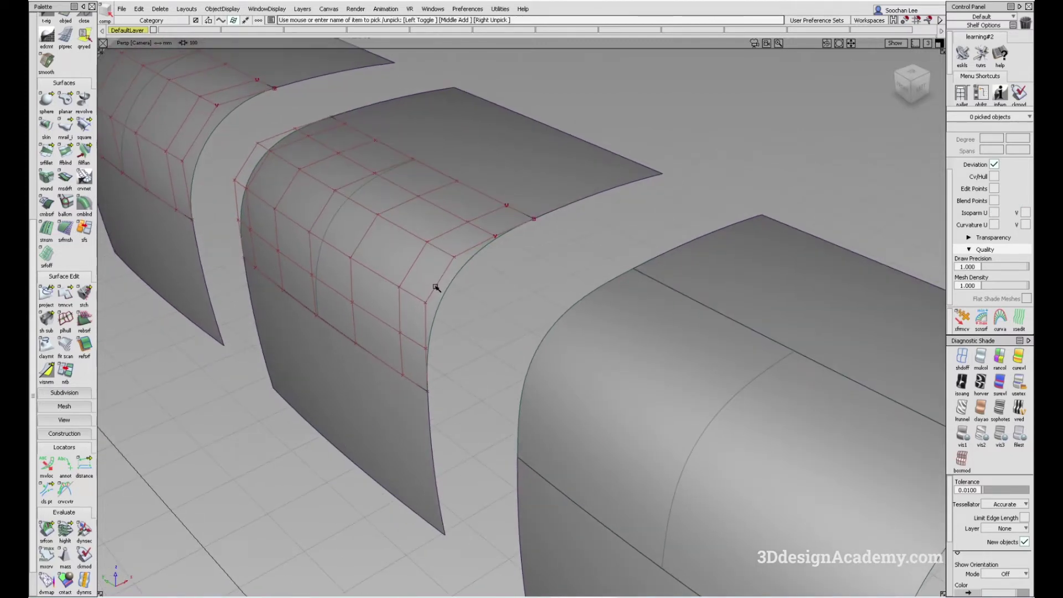
{"action": "right_click_drag", "start_coordinate": [512, 230], "coordinate": [518, 188], "text": "alt+shift"}
{"action": "left_click", "coordinate": [436, 264], "text": "alt+shift"}
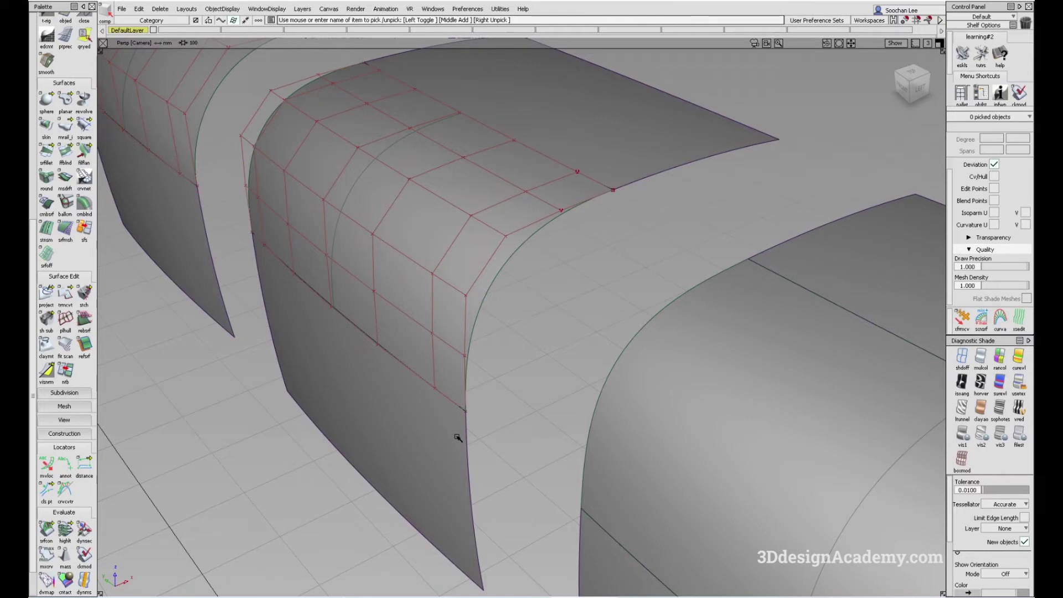
{"action": "right_click_drag", "start_coordinate": [435, 453], "coordinate": [408, 429], "text": "alt+shift"}
{"action": "left_click", "coordinate": [481, 256]}
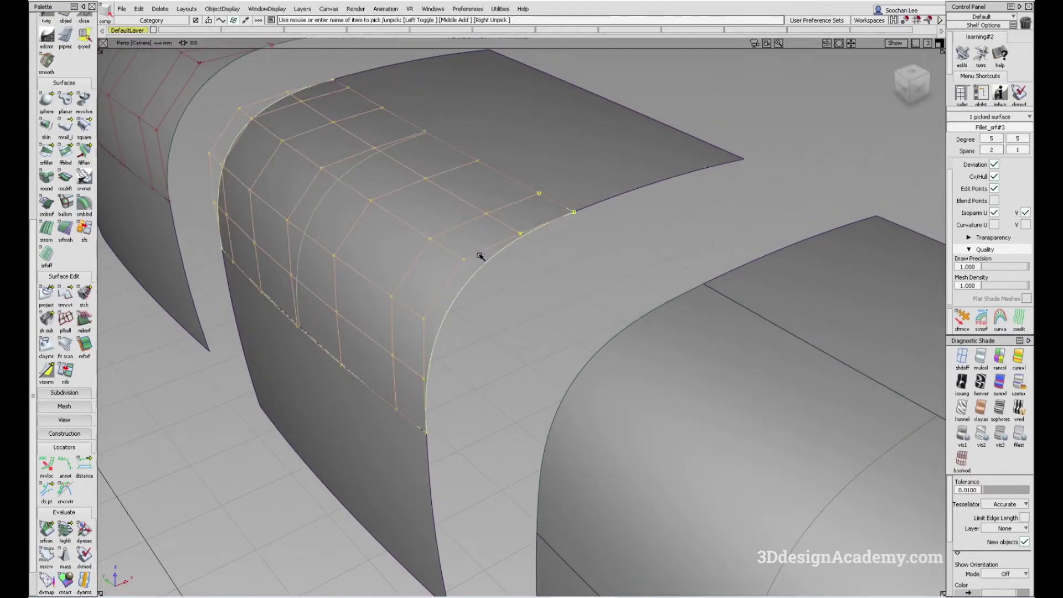
{"action": "left_click_drag", "start_coordinate": [479, 256], "coordinate": [504, 253], "text": "alt+shift"}
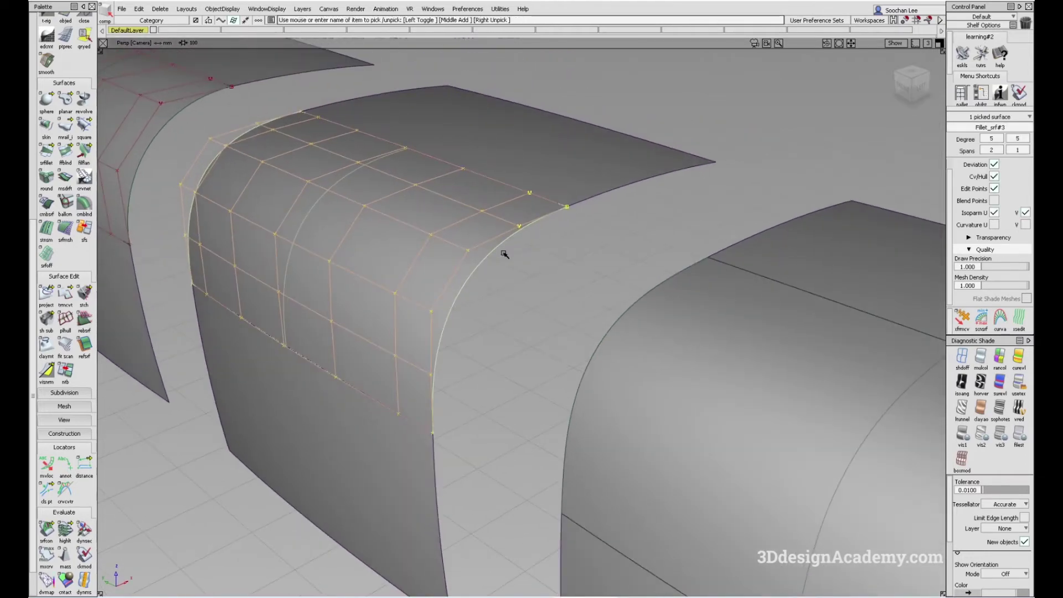
{"action": "left_click_drag", "start_coordinate": [496, 275], "coordinate": [451, 332], "text": "alt+shift"}
{"action": "left_click_drag", "start_coordinate": [518, 363], "coordinate": [497, 260], "text": "ctrl+shift"}
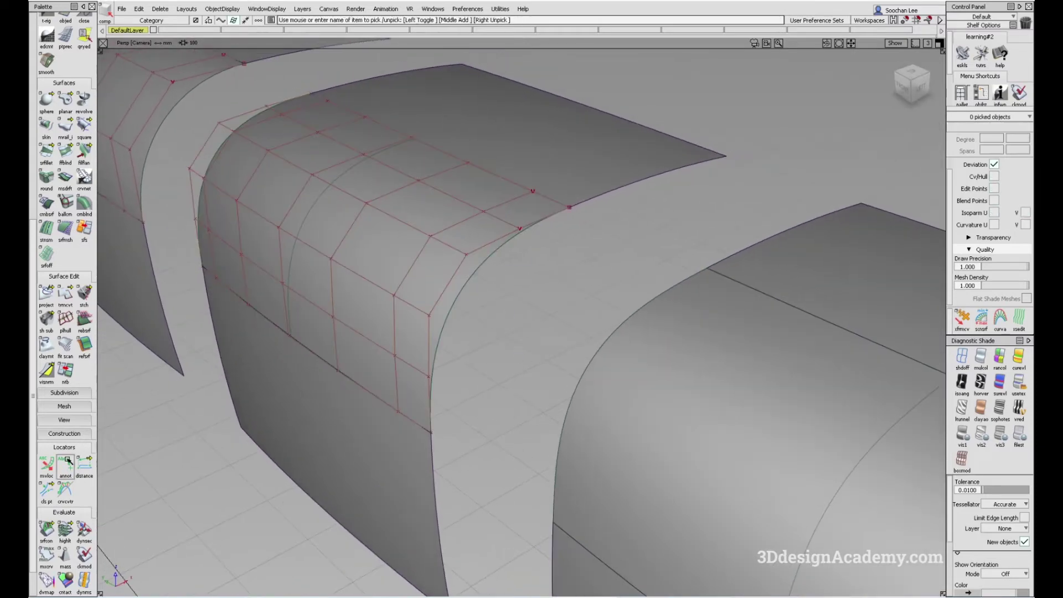
Check surface continuity for G2 curvature along the upper and lower edges of the fourth pair's fillet, and undo both checks.
{"action": "double_click", "coordinate": [53, 523]}
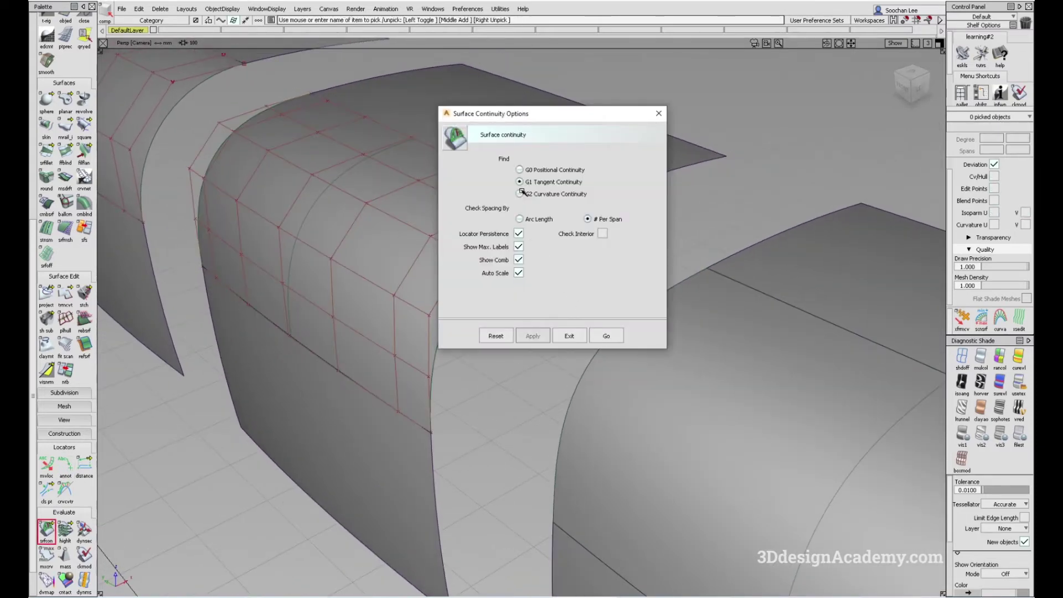
{"action": "left_click", "coordinate": [520, 194]}
{"action": "left_click", "coordinate": [606, 336]}
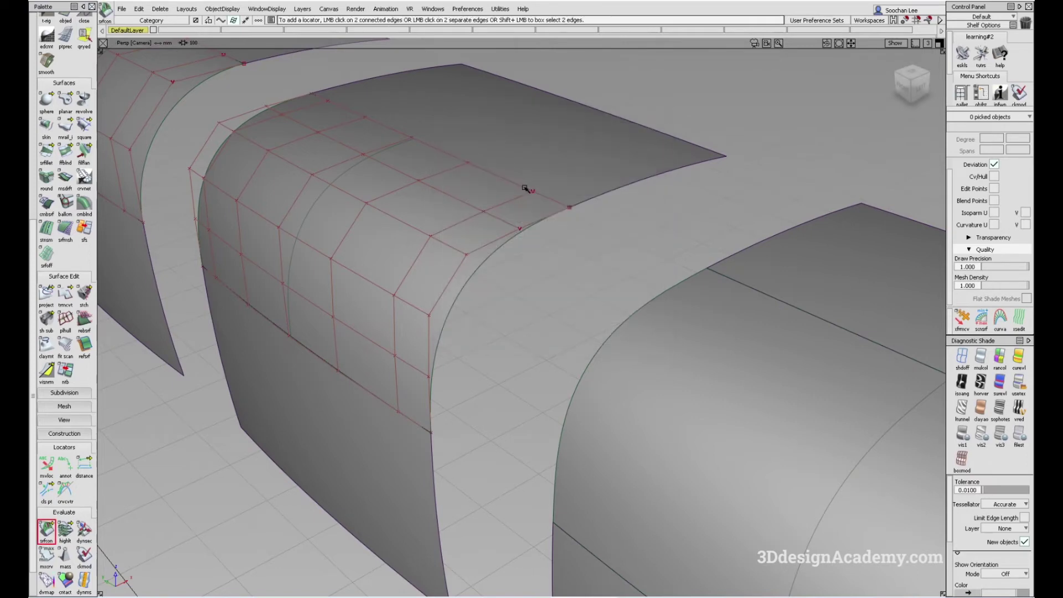
{"action": "left_click", "coordinate": [516, 186]}
{"action": "left_click_drag", "start_coordinate": [375, 276], "coordinate": [393, 319], "text": "alt+shift"}
{"action": "left_click", "coordinate": [379, 392]}
{"action": "left_click_drag", "start_coordinate": [379, 383], "coordinate": [474, 391], "text": "alt+shift"}
{"action": "left_click_drag", "start_coordinate": [498, 261], "coordinate": [504, 326], "text": "alt+shift"}
{"action": "right_click_drag", "start_coordinate": [555, 304], "coordinate": [559, 341], "text": "alt+shift"}
{"action": "key", "text": "ctrl+z"}
{"action": "key", "text": "ctrl+z"}
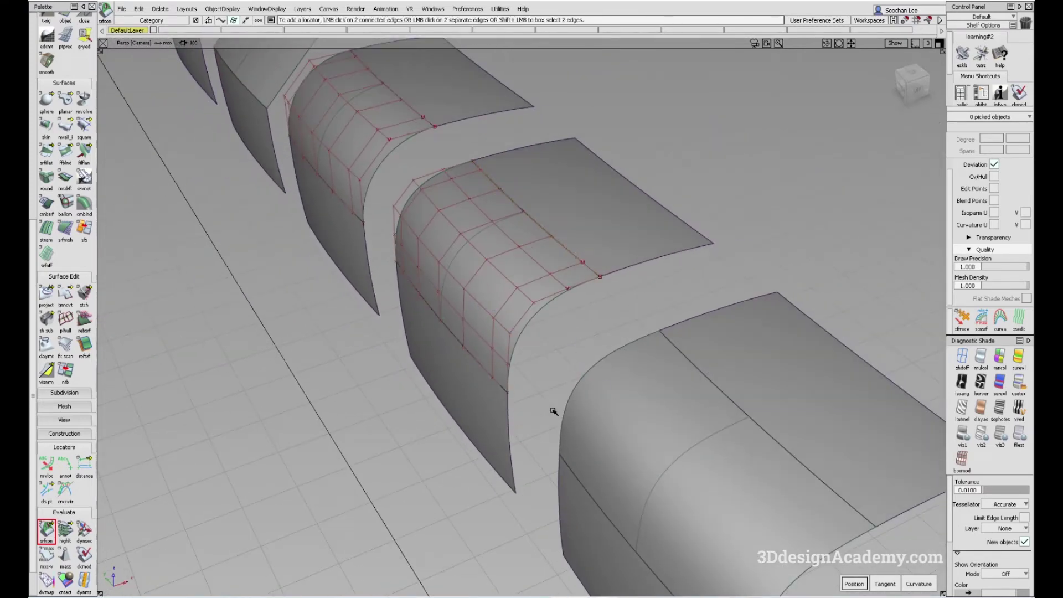
Duplicate the near edges of the fourth pair and its fillet as three curves, raised above the surfaces and framed from the left side.
{"action": "scroll", "coordinate": [67, 92], "scroll_direction": "up", "scroll_amount": 5}
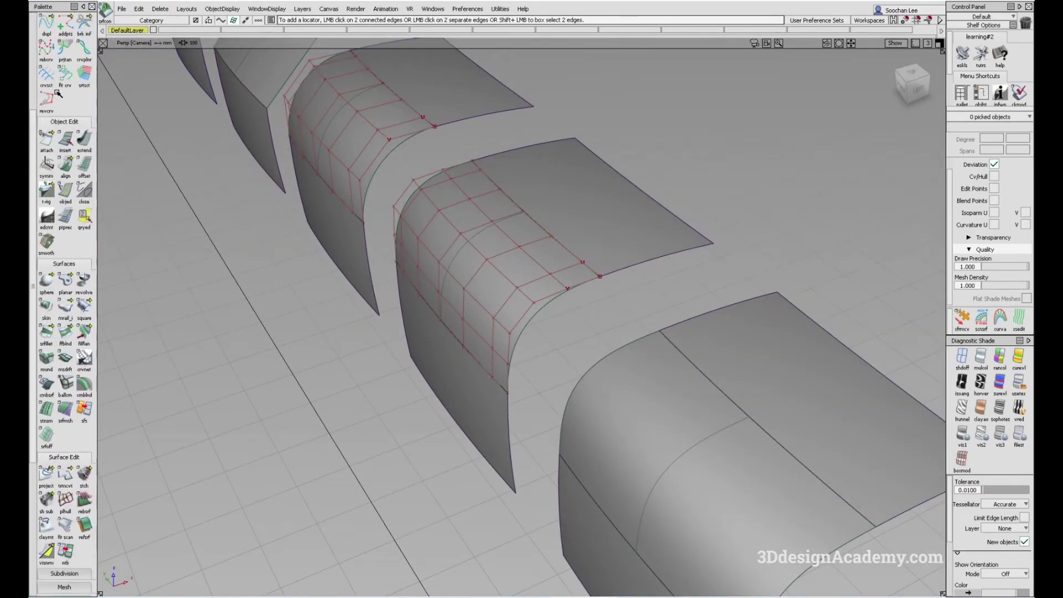
{"action": "left_click", "coordinate": [47, 73]}
{"action": "left_click", "coordinate": [508, 413]}
{"action": "left_click", "coordinate": [582, 281]}
{"action": "left_click", "coordinate": [614, 273]}
{"action": "key", "text": "w"}
{"action": "right_click_drag", "start_coordinate": [571, 361], "coordinate": [574, 164]}
{"action": "key", "text": "F6"}
{"action": "left_click", "coordinate": [557, 390], "text": "alt+shift"}
{"action": "right_click_drag", "start_coordinate": [556, 390], "coordinate": [564, 507], "text": "alt+shift"}
{"action": "middle_click_drag", "start_coordinate": [563, 506], "coordinate": [536, 374], "text": "alt+shift"}
{"action": "left_click_drag", "start_coordinate": [538, 382], "coordinate": [520, 265], "text": "ctrl+shift"}
{"action": "right_click_drag", "start_coordinate": [483, 264], "coordinate": [491, 326], "text": "alt+shift"}
{"action": "middle_click_drag", "start_coordinate": [491, 326], "coordinate": [492, 266], "text": "alt+shift"}
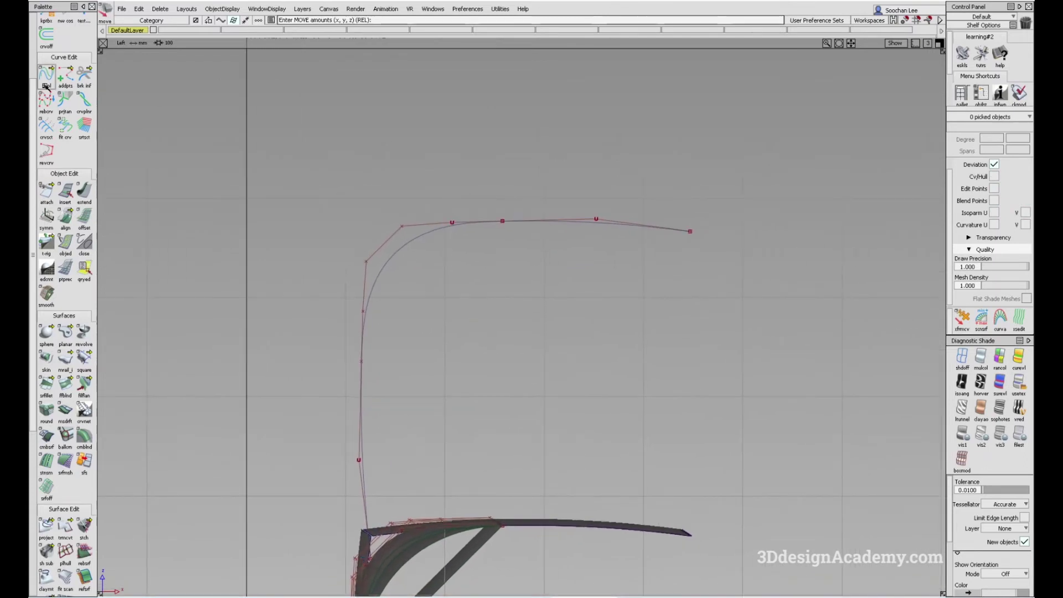
Draw a straight edit-point curve between the CVs on either side of the raised profile's upper joint, and delete it.
{"action": "scroll", "coordinate": [73, 124], "scroll_direction": "up", "scroll_amount": 3}
{"action": "scroll", "coordinate": [72, 125], "scroll_direction": "up", "scroll_amount": 1}
{"action": "left_click", "coordinate": [68, 89]}
{"action": "left_click", "coordinate": [502, 222], "text": "ctrl+alt"}
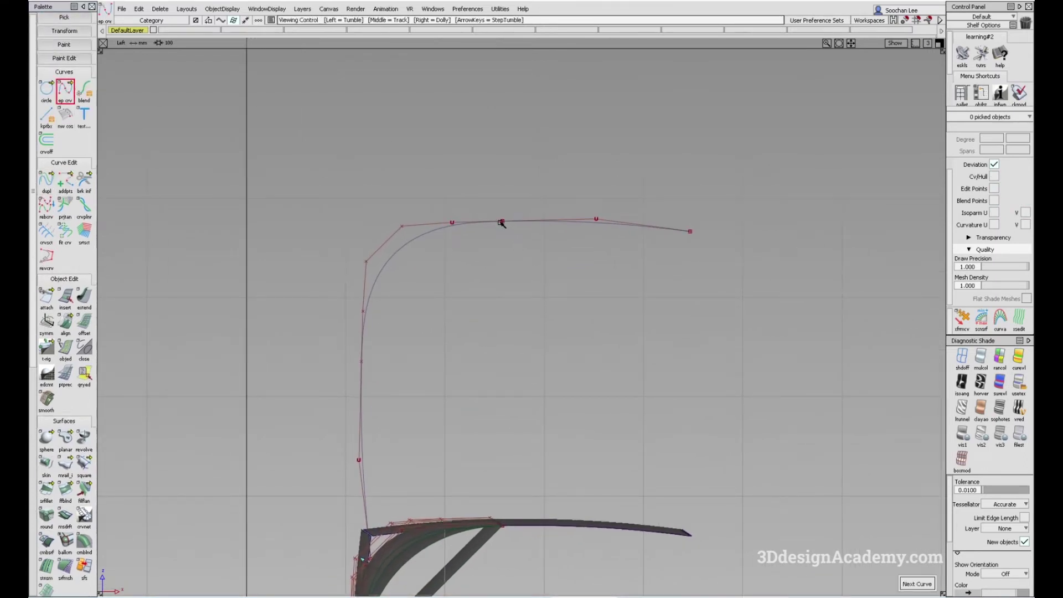
{"action": "right_click_drag", "start_coordinate": [503, 222], "coordinate": [581, 214], "text": "alt+shift"}
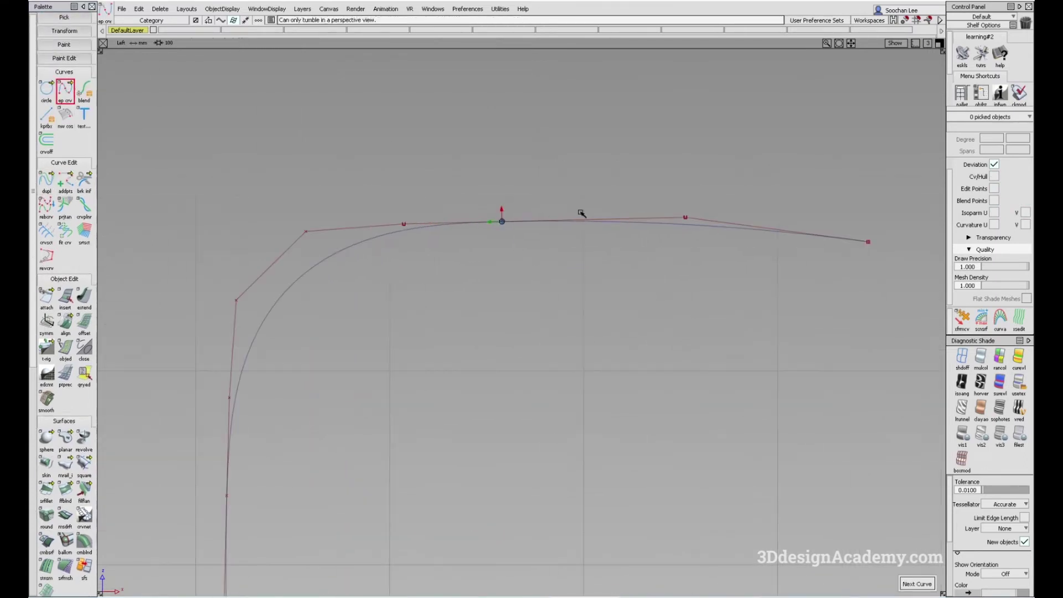
{"action": "left_click", "coordinate": [403, 214], "text": "ctrl"}
{"action": "left_click", "coordinate": [683, 203], "text": "ctrl"}
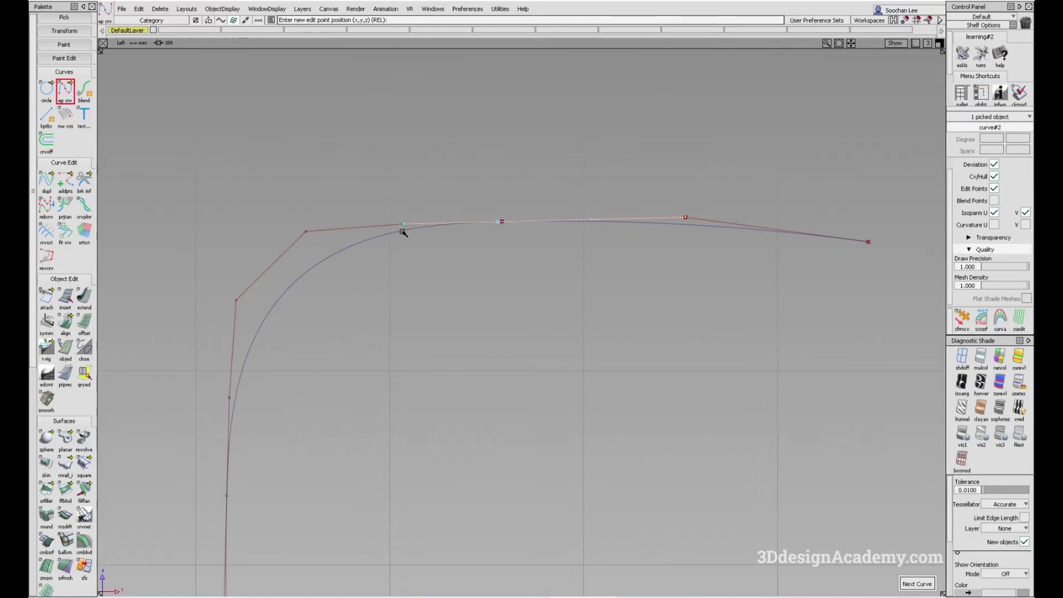
{"action": "mouse_move", "coordinate": [447, 226]}
{"action": "left_mouse_down", "text": "ctrl+shift"}
{"action": "mouse_move", "coordinate": [474, 320]}
{"action": "mouse_move", "coordinate": [454, 200]}
{"action": "left_mouse_up", "text": "ctrl+shift"}
{"action": "left_click", "coordinate": [446, 224]}
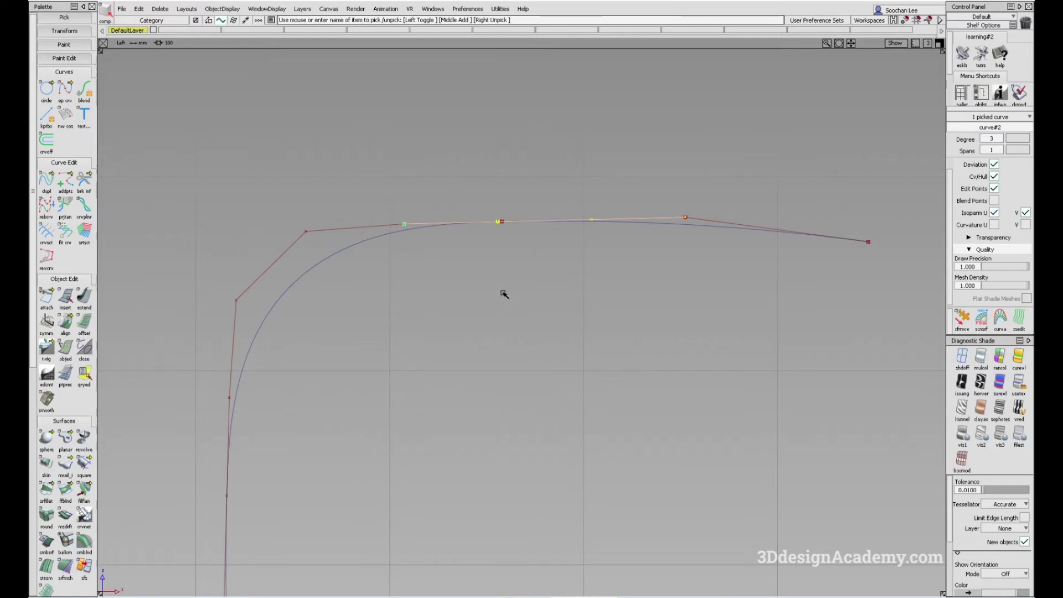
{"action": "key", "text": "Delete"}
{"action": "key", "text": "Return"}
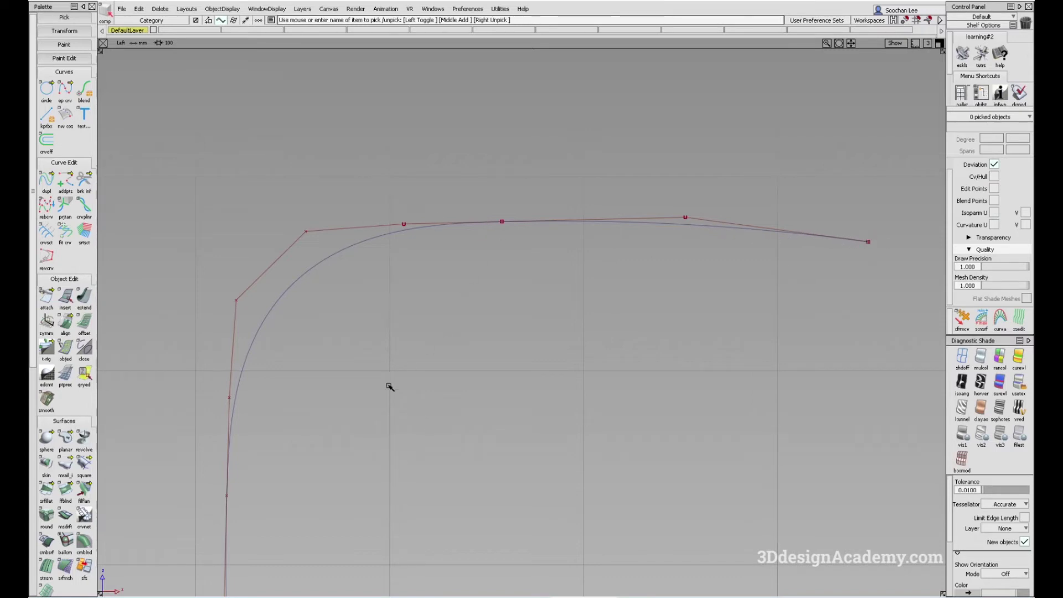
Align the raised fillet curve to the upper curve with G2 continuity, using edge alignment, blending and explicit control.
{"action": "double_click", "coordinate": [65, 321]}
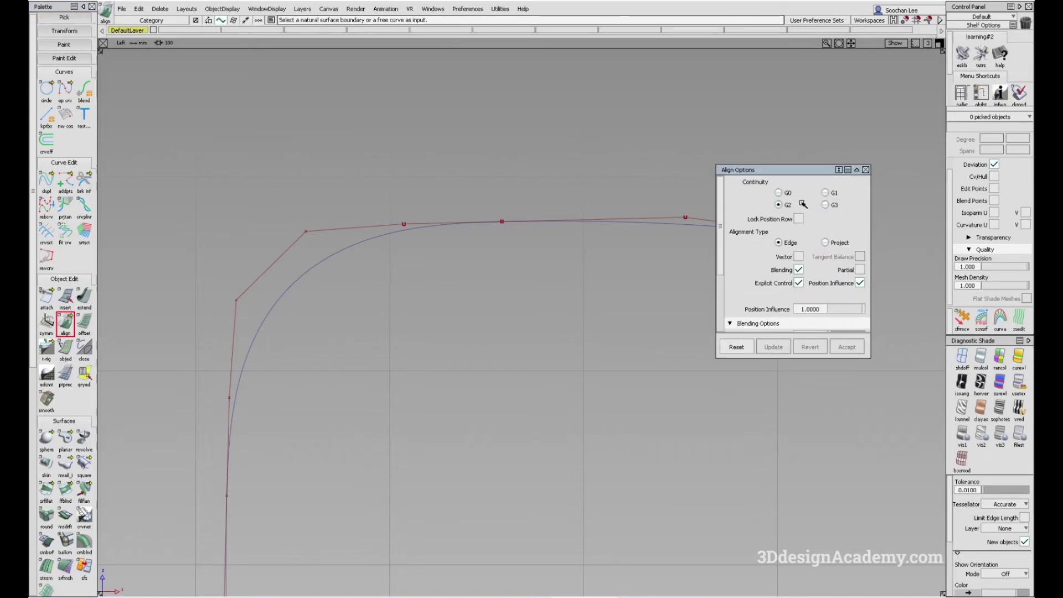
{"action": "left_click", "coordinate": [487, 221]}
{"action": "left_click", "coordinate": [540, 221]}
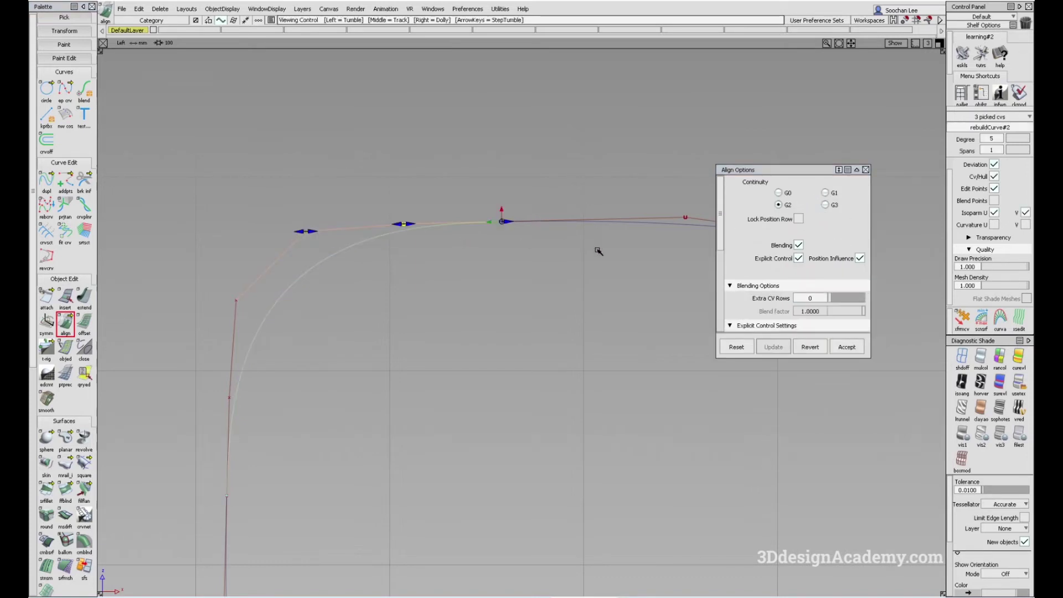
{"action": "left_click_drag", "start_coordinate": [515, 308], "coordinate": [517, 265], "text": "ctrl+shift"}
Try moving the upper curve's outer end CV vertically to test its influence on the aligned fillet curve, and undo the move.
{"action": "left_click_drag", "start_coordinate": [550, 203], "coordinate": [550, 232], "text": "ctrl+shift"}
{"action": "left_click", "coordinate": [545, 198]}
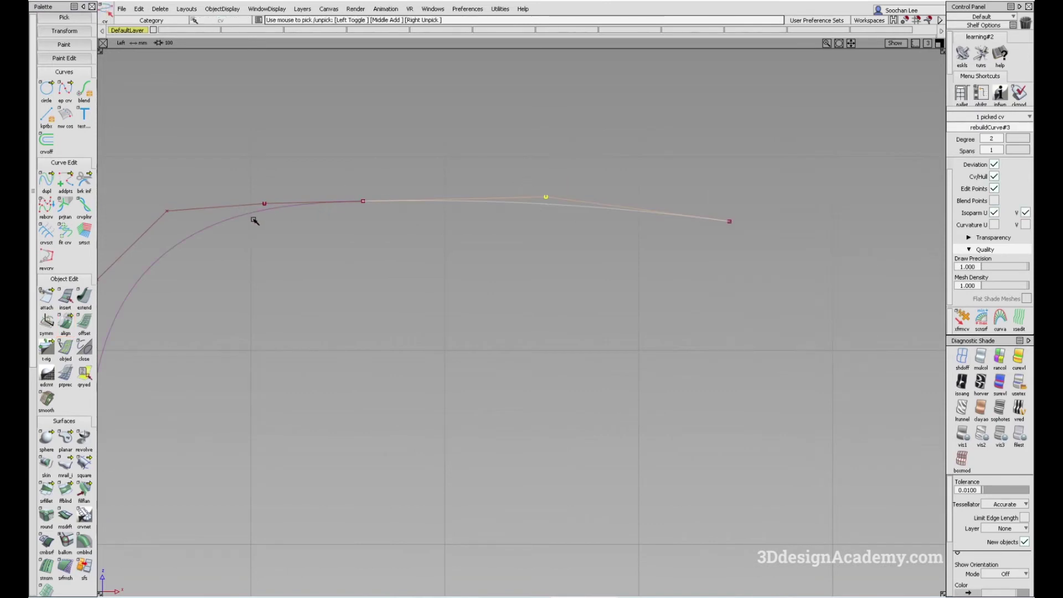
{"action": "middle_click_drag", "start_coordinate": [477, 210], "coordinate": [522, 207], "text": "alt+shift"}
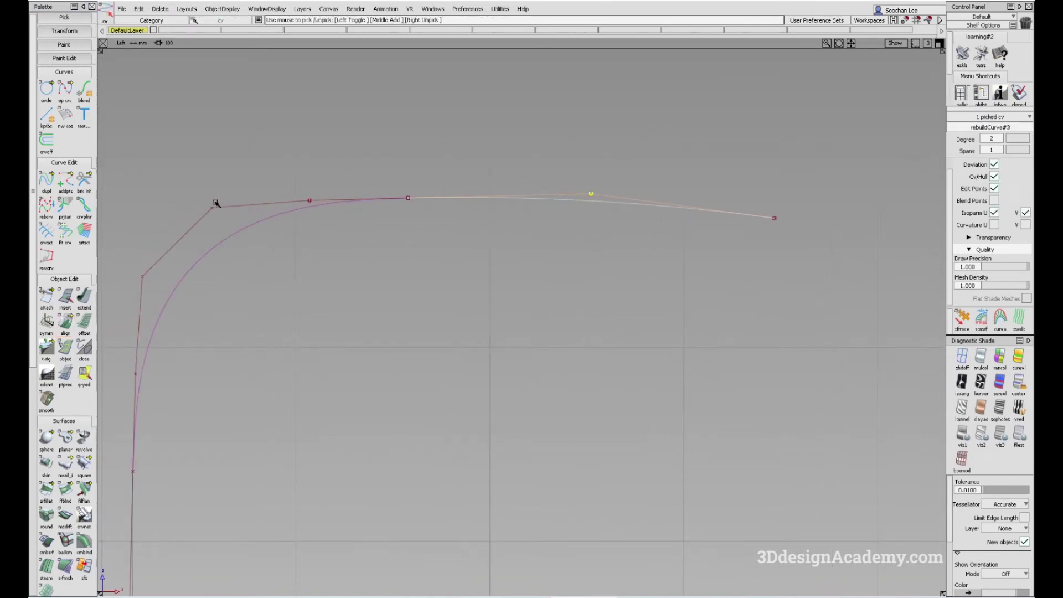
{"action": "left_click_drag", "start_coordinate": [743, 198], "coordinate": [802, 238]}
{"action": "middle_click_drag", "start_coordinate": [571, 332], "coordinate": [574, 273], "text": "ctrl+shift"}
{"action": "right_click_drag", "start_coordinate": [566, 295], "coordinate": [534, 282]}
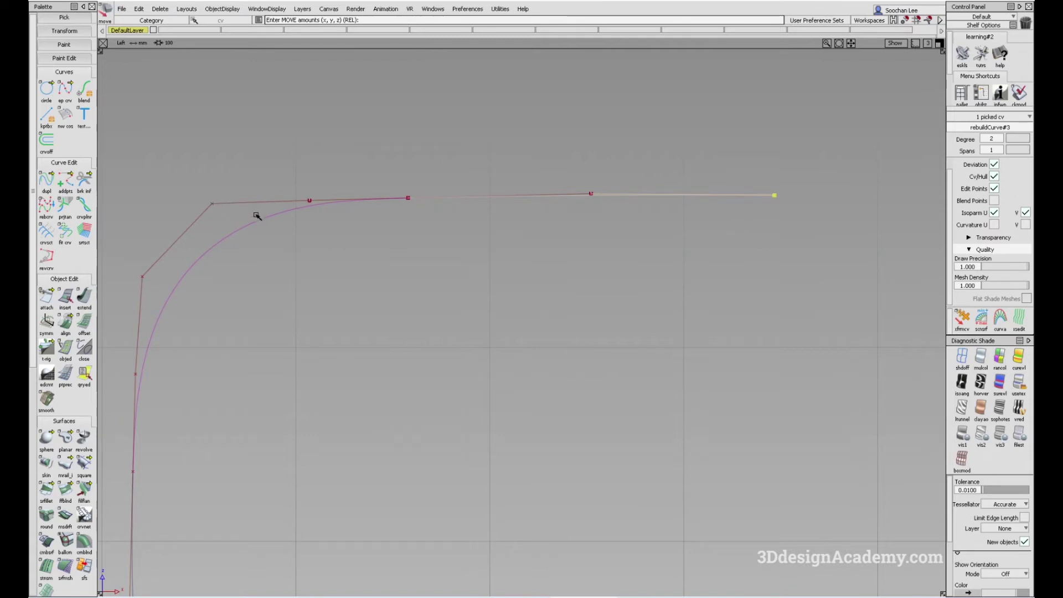
{"action": "key", "text": "ctrl+z"}
{"action": "left_click_drag", "start_coordinate": [438, 334], "coordinate": [408, 203], "text": "ctrl+shift"}
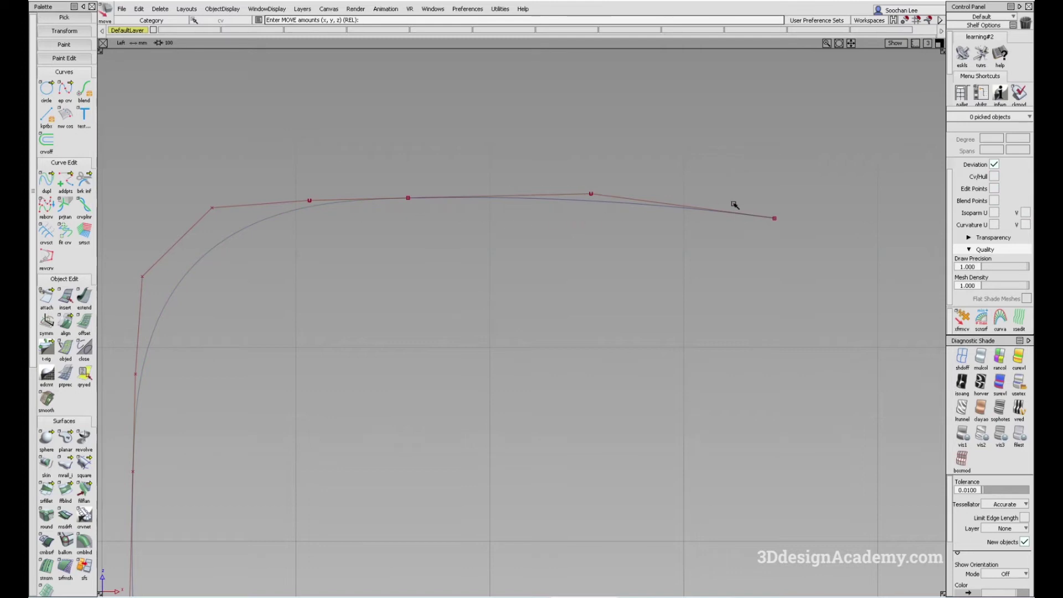
{"action": "left_click_drag", "start_coordinate": [782, 218], "coordinate": [749, 217], "text": "ctrl+shift"}
{"action": "left_click_drag", "start_coordinate": [754, 199], "coordinate": [798, 221]}
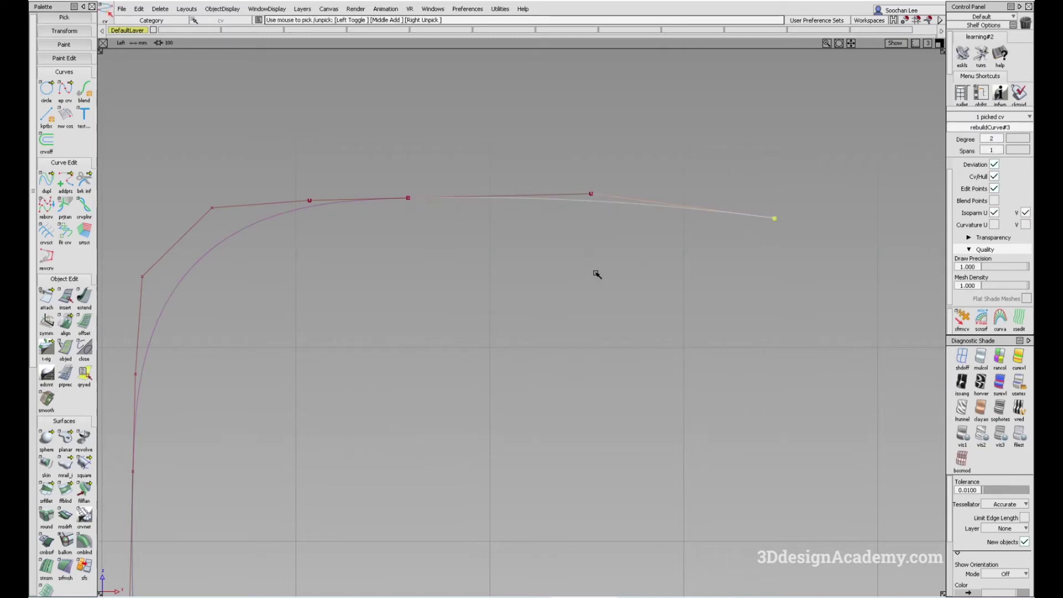
{"action": "left_click_drag", "start_coordinate": [590, 271], "coordinate": [578, 235], "text": "ctrl+shift"}
Return to the perspective view and delete the three raised profile curves.
{"action": "right_click_drag", "start_coordinate": [520, 238], "coordinate": [487, 232], "text": "alt+shift"}
{"action": "key", "text": "F8"}
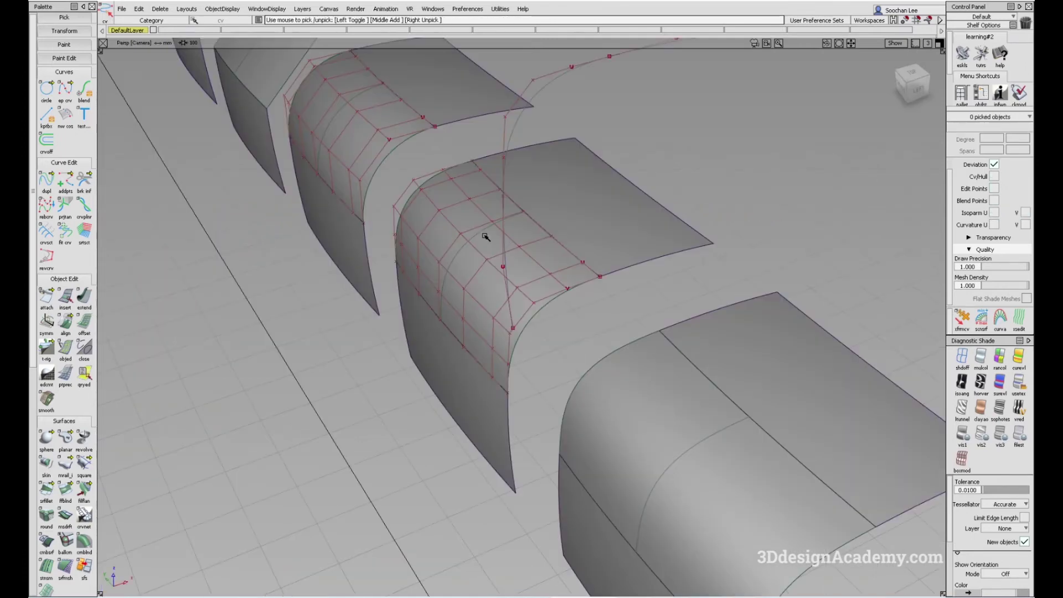
{"action": "middle_click_drag", "start_coordinate": [579, 204], "coordinate": [567, 213], "text": "alt+shift"}
{"action": "left_click_drag", "start_coordinate": [567, 214], "coordinate": [417, 163], "text": "alt+shift"}
{"action": "left_click_drag", "start_coordinate": [512, 194], "coordinate": [487, 166], "text": "ctrl+shift"}
{"action": "left_click_drag", "start_coordinate": [467, 126], "coordinate": [634, 290]}
{"action": "middle_click_drag", "start_coordinate": [620, 293], "coordinate": [602, 235], "text": "alt+shift"}
{"action": "left_click_drag", "start_coordinate": [481, 261], "coordinate": [501, 264]}
{"action": "right_click_drag", "start_coordinate": [581, 332], "coordinate": [551, 352], "text": "alt+shift"}
{"action": "middle_click_drag", "start_coordinate": [551, 353], "coordinate": [565, 263], "text": "alt+shift"}
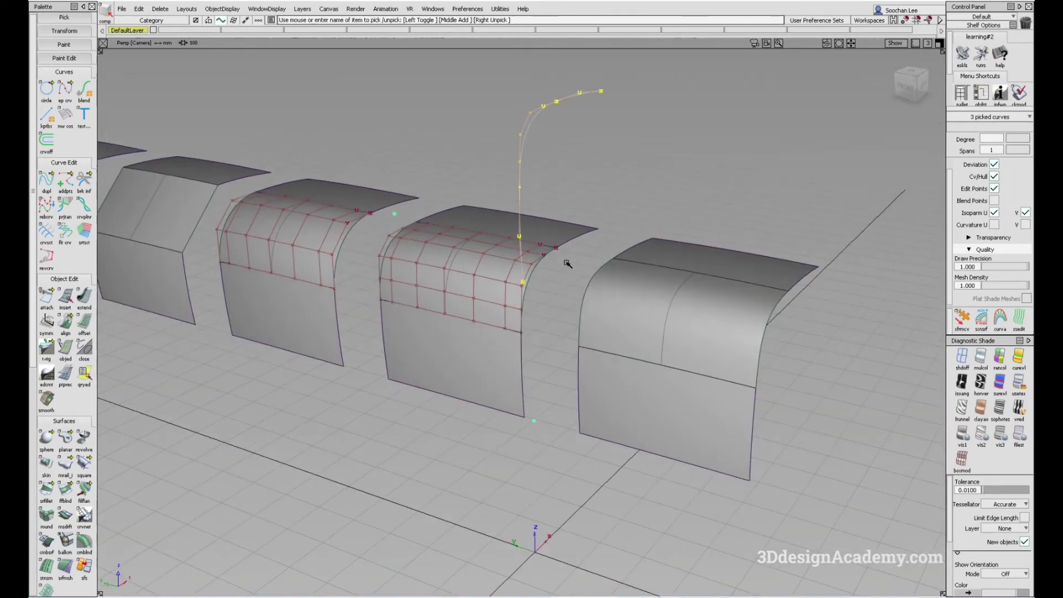
{"action": "key", "text": "Delete"}
{"action": "key", "text": "Return"}
Turn off the CV and hull display of the fourth pair's fillet and clear the selection.
{"action": "left_click_drag", "start_coordinate": [696, 294], "coordinate": [482, 297], "text": "alt+shift"}
{"action": "left_click_drag", "start_coordinate": [553, 382], "coordinate": [464, 304], "text": "ctrl+shift"}
{"action": "left_click", "coordinate": [540, 321]}
{"action": "middle_click_drag", "start_coordinate": [464, 304], "coordinate": [483, 268], "text": "alt+shift"}
{"action": "left_click_drag", "start_coordinate": [470, 161], "coordinate": [446, 131], "text": "ctrl+shift"}
{"action": "left_click", "coordinate": [412, 214]}
{"action": "middle_click_drag", "start_coordinate": [409, 238], "coordinate": [455, 323], "text": "alt+shift"}
{"action": "left_click", "coordinate": [651, 285]}
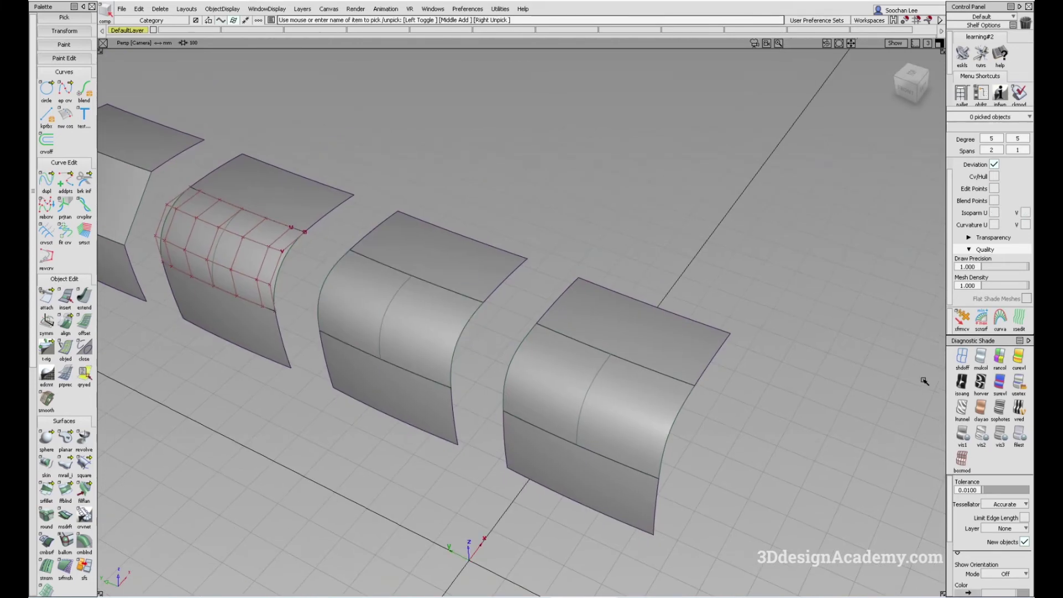
Apply reflection shading with the Showroom map and compare the highlights across the G1, G2 and G3 fillets.
{"action": "left_click", "coordinate": [1020, 394]}
{"action": "mouse_move", "coordinate": [662, 382]}
{"action": "left_mouse_down", "text": "alt+shift"}
{"action": "mouse_move", "coordinate": [553, 404]}
{"action": "mouse_move", "coordinate": [591, 329]}
{"action": "mouse_move", "coordinate": [508, 360]}
{"action": "mouse_move", "coordinate": [502, 335]}
{"action": "mouse_move", "coordinate": [524, 339]}
{"action": "left_mouse_up", "text": "alt+shift"}
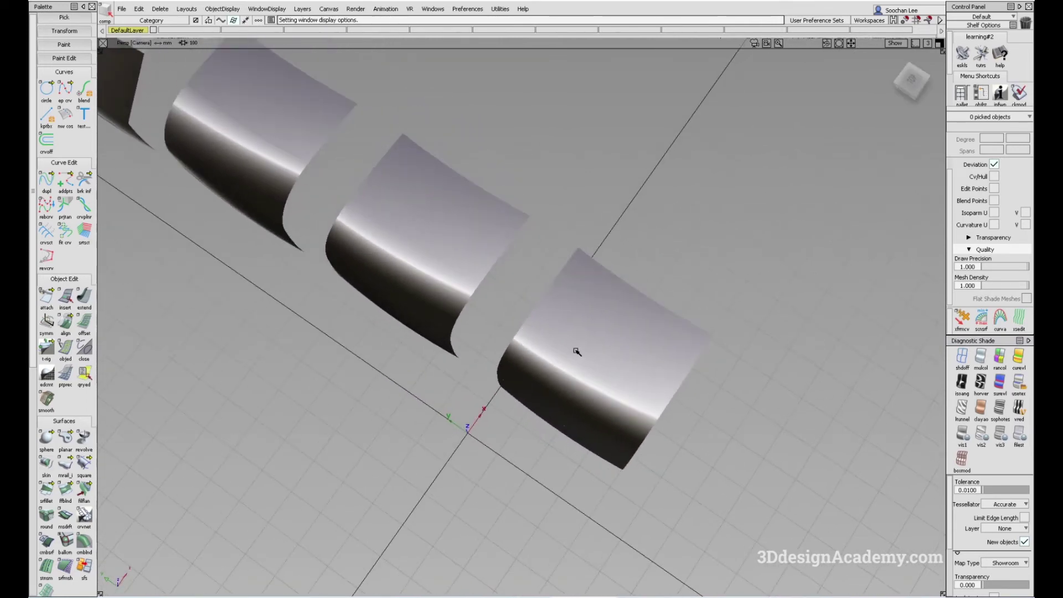
{"action": "left_click_drag", "start_coordinate": [576, 350], "coordinate": [542, 294], "text": "alt+shift"}
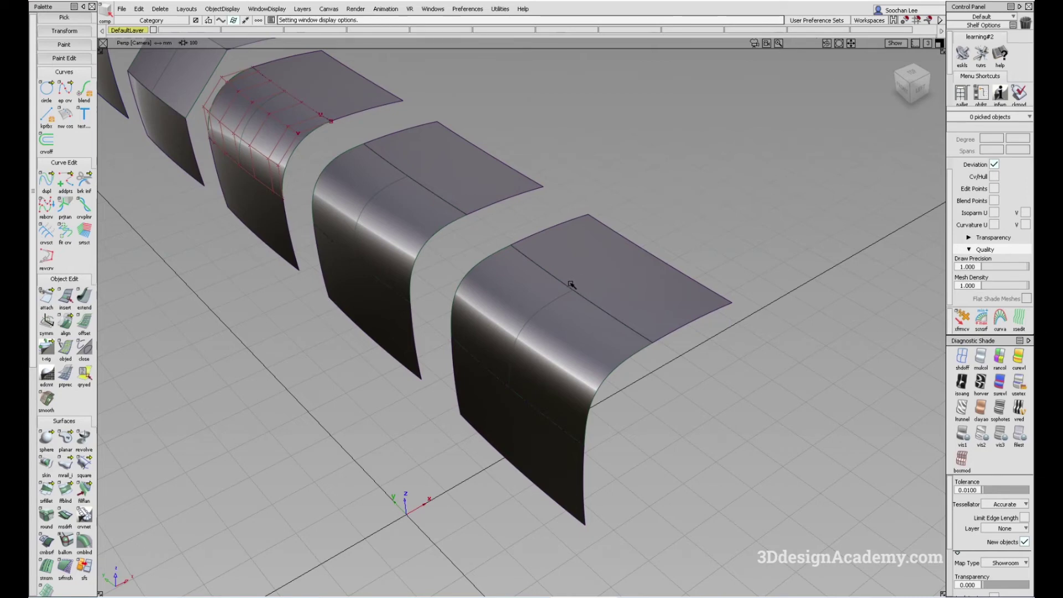
{"action": "middle_click_drag", "start_coordinate": [434, 214], "coordinate": [474, 256], "text": "alt+shift"}
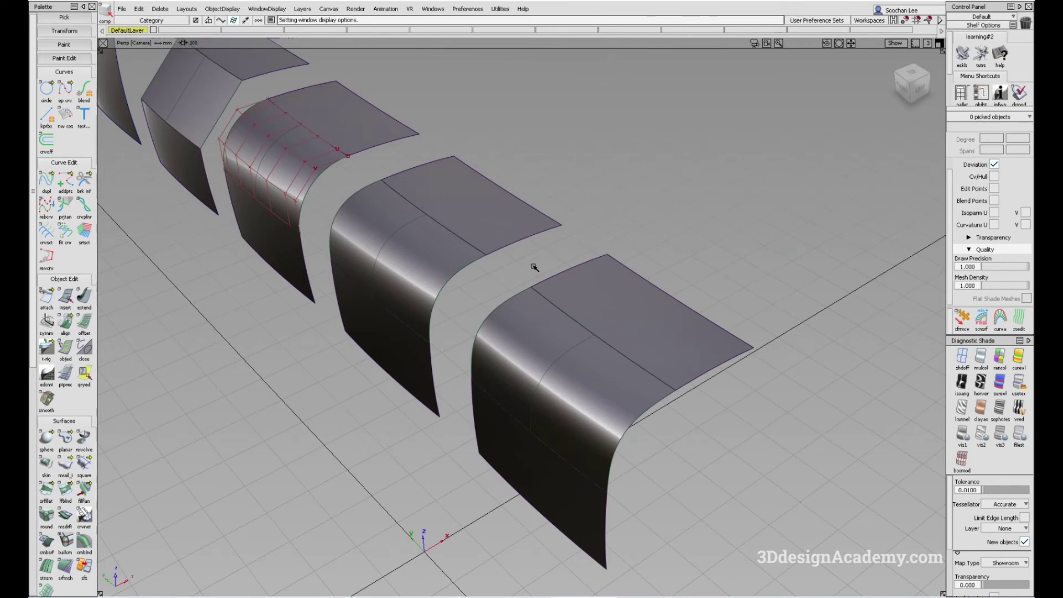
Reopen the fifth pair's G3 fillet to inspect its settings from a higher viewpoint.
{"action": "left_click_drag", "start_coordinate": [534, 268], "coordinate": [588, 408], "text": "alt+shift"}
{"action": "key", "text": "alt+m"}
{"action": "key", "text": "alt+m"}
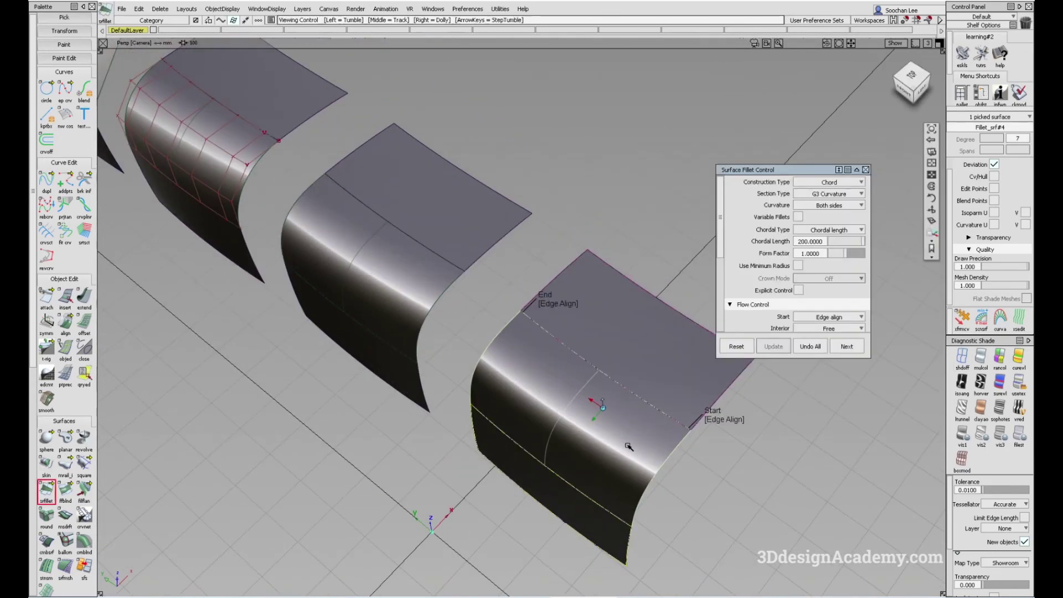
Set the fifth pair's G3 fillet Form Factor to 0.5, update it, and inspect its Showroom highlights with the model lines hidden.
{"action": "left_click_drag", "start_coordinate": [846, 254], "coordinate": [837, 255]}
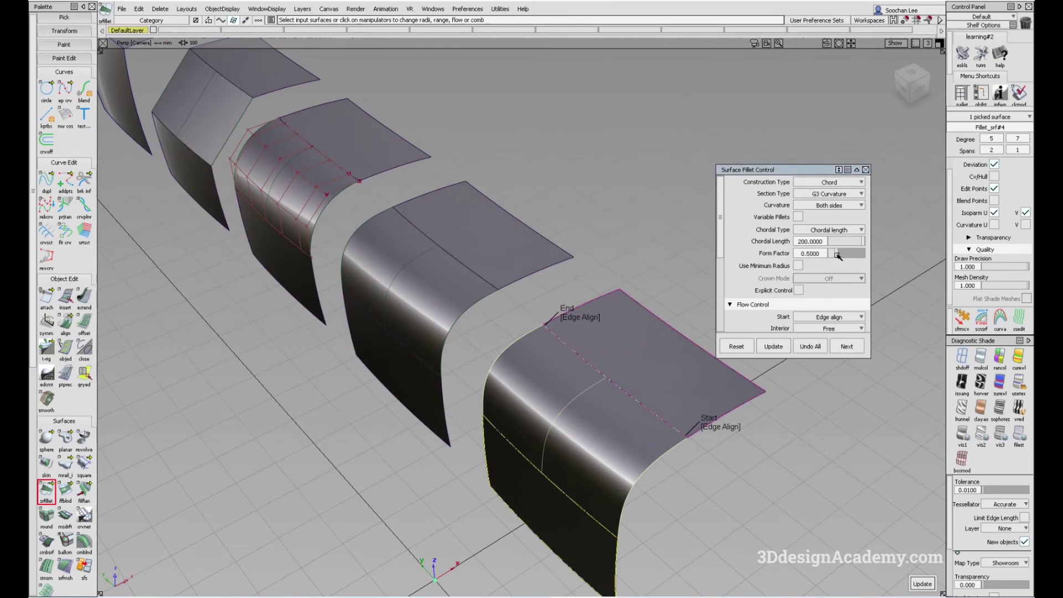
{"action": "key", "text": "space"}
{"action": "left_click_drag", "start_coordinate": [527, 338], "coordinate": [625, 497], "text": "alt+shift"}
{"action": "left_click_drag", "start_coordinate": [624, 500], "coordinate": [591, 409], "text": "ctrl+shift"}
{"action": "key", "text": "alt+t"}
{"action": "left_click_drag", "start_coordinate": [538, 329], "coordinate": [520, 412], "text": "alt+shift"}
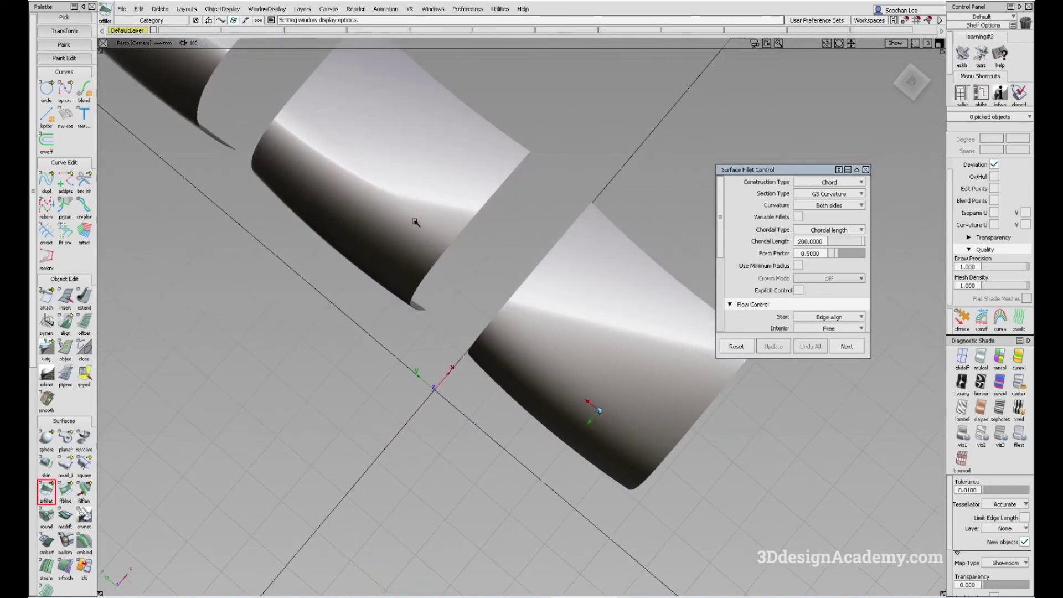
{"action": "left_click_drag", "start_coordinate": [416, 222], "coordinate": [410, 222], "text": "alt+shift"}
Apply the BW Horz stripe shading to compare reflections across the fourth and fifth pairs' fillets, and restore the model lines.
{"action": "left_click", "coordinate": [981, 382]}
{"action": "left_click_drag", "start_coordinate": [515, 354], "coordinate": [528, 369], "text": "alt+shift"}
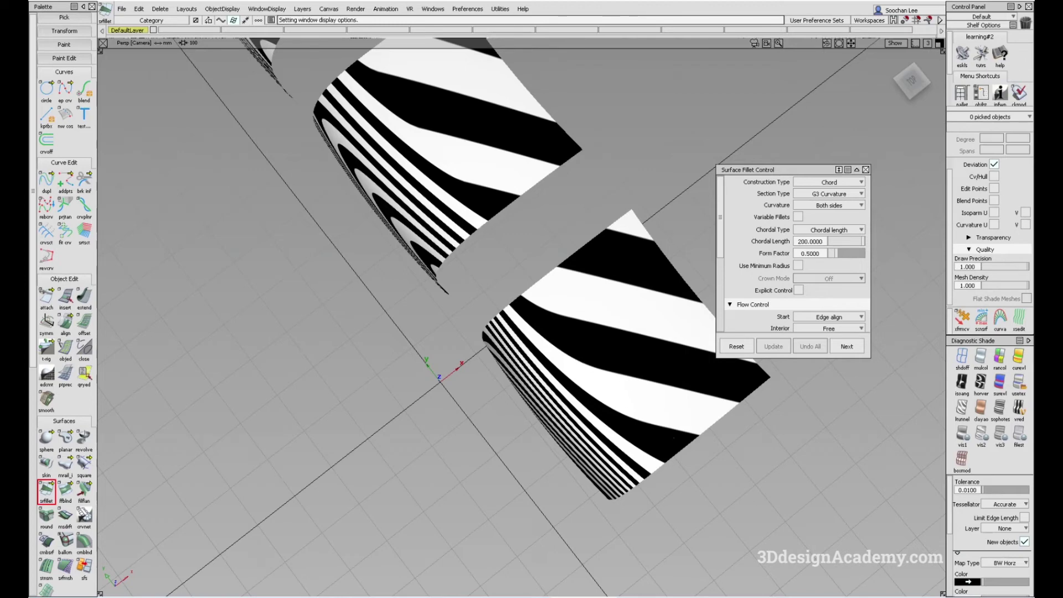
{"action": "left_click_drag", "start_coordinate": [532, 295], "coordinate": [533, 343], "text": "alt+shift"}
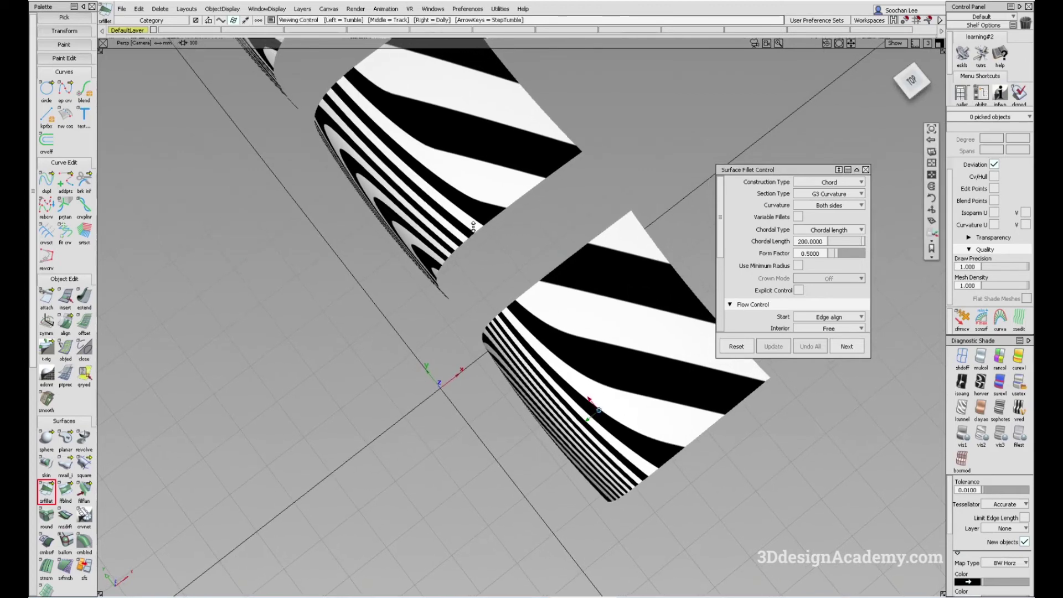
{"action": "mouse_move", "coordinate": [456, 162]}
{"action": "left_mouse_down", "text": "alt+shift"}
{"action": "mouse_move", "coordinate": [456, 185]}
{"action": "mouse_move", "coordinate": [454, 166]}
{"action": "left_mouse_up", "text": "alt+shift"}
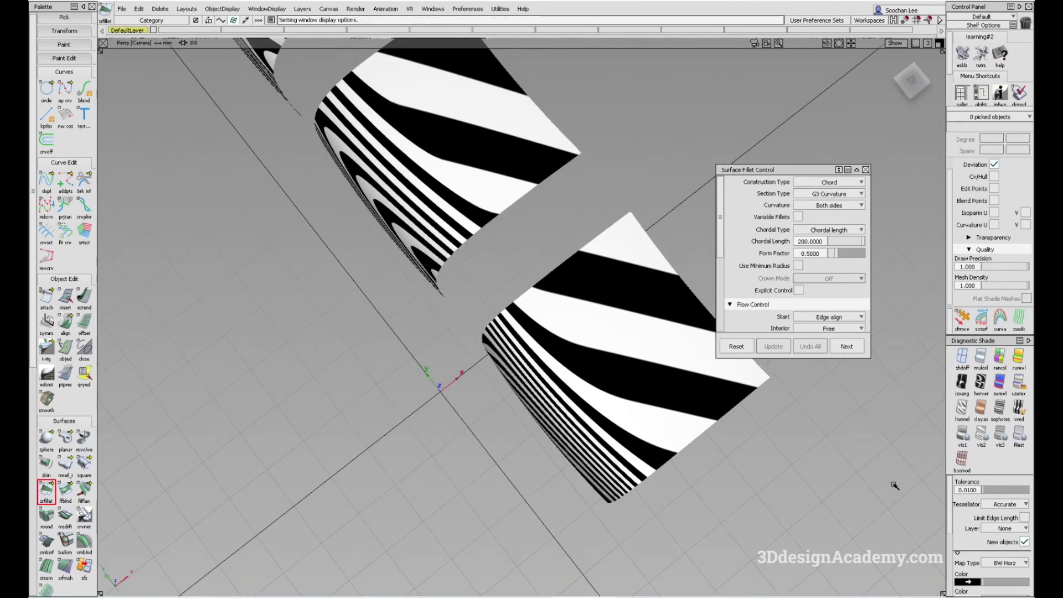
{"action": "key", "text": "shift+alt"}
{"action": "mouse_move", "coordinate": [704, 474]}
{"action": "left_mouse_down", "text": "ctrl+shift"}
{"action": "mouse_move", "coordinate": [662, 441]}
{"action": "mouse_move", "coordinate": [643, 405]}
{"action": "left_mouse_up", "text": "ctrl+shift"}
{"action": "left_click_drag", "start_coordinate": [643, 405], "coordinate": [636, 344], "text": "alt+shift"}
{"action": "middle_click_drag", "start_coordinate": [637, 343], "coordinate": [563, 302], "text": "alt+shift"}
Add curvature combs to the front side edges of the fourth pair's lower surface, fillet and upper surface.
{"action": "scroll", "coordinate": [66, 482], "scroll_direction": "down", "scroll_amount": 5}
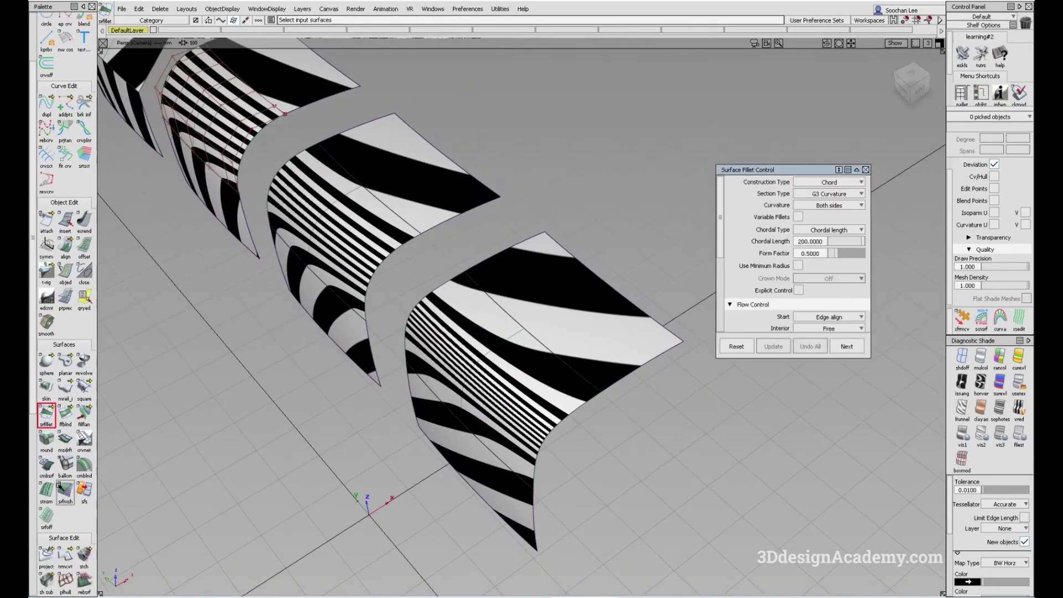
{"action": "scroll", "coordinate": [66, 483], "scroll_direction": "down", "scroll_amount": 5}
{"action": "left_click", "coordinate": [66, 549]}
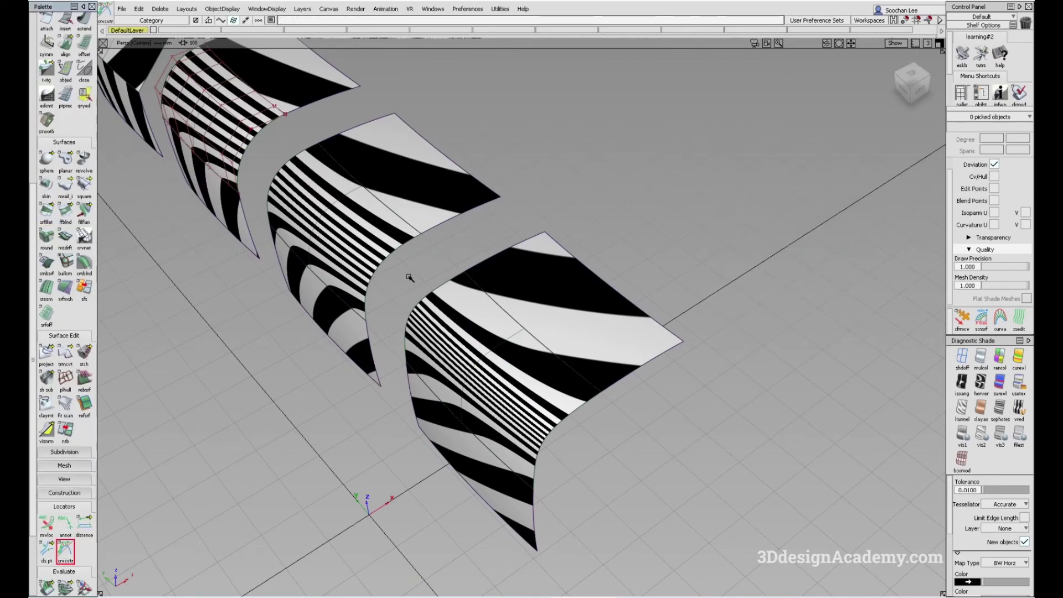
{"action": "left_click", "coordinate": [370, 336]}
{"action": "left_click", "coordinate": [396, 253]}
{"action": "left_click", "coordinate": [453, 221]}
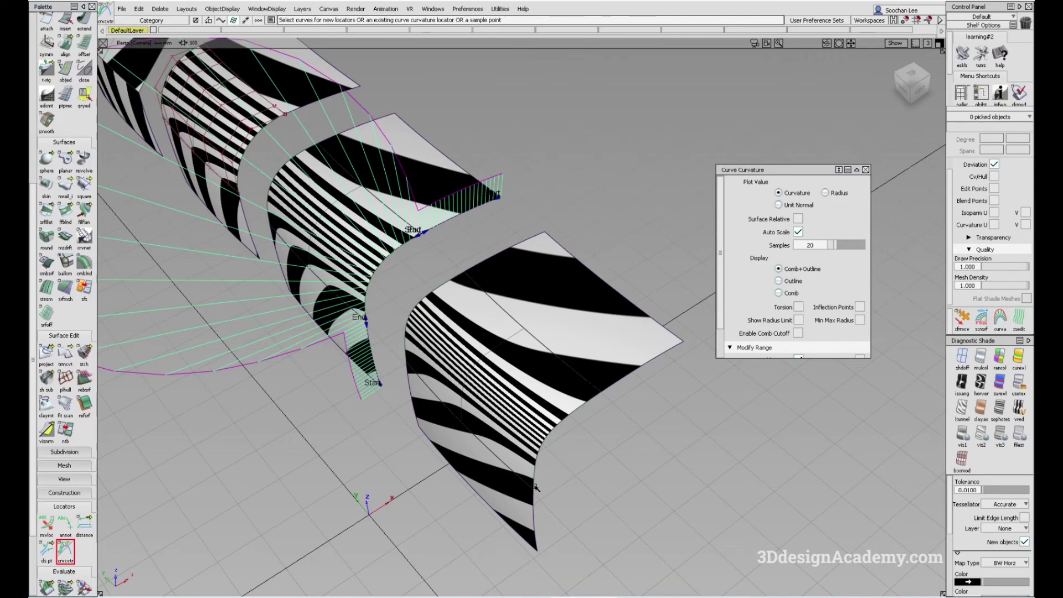
Add curvature combs to the fifth pair's three matching side edges and reduce the comb scale.
{"action": "left_click", "coordinate": [535, 504]}
{"action": "left_click", "coordinate": [548, 437]}
{"action": "left_click", "coordinate": [623, 379]}
{"action": "right_click_drag", "start_coordinate": [643, 406], "coordinate": [608, 428], "text": "alt+shift"}
{"action": "left_click_drag", "start_coordinate": [608, 429], "coordinate": [221, 504]}
{"action": "left_click_drag", "start_coordinate": [621, 468], "coordinate": [657, 484], "text": "alt+shift"}
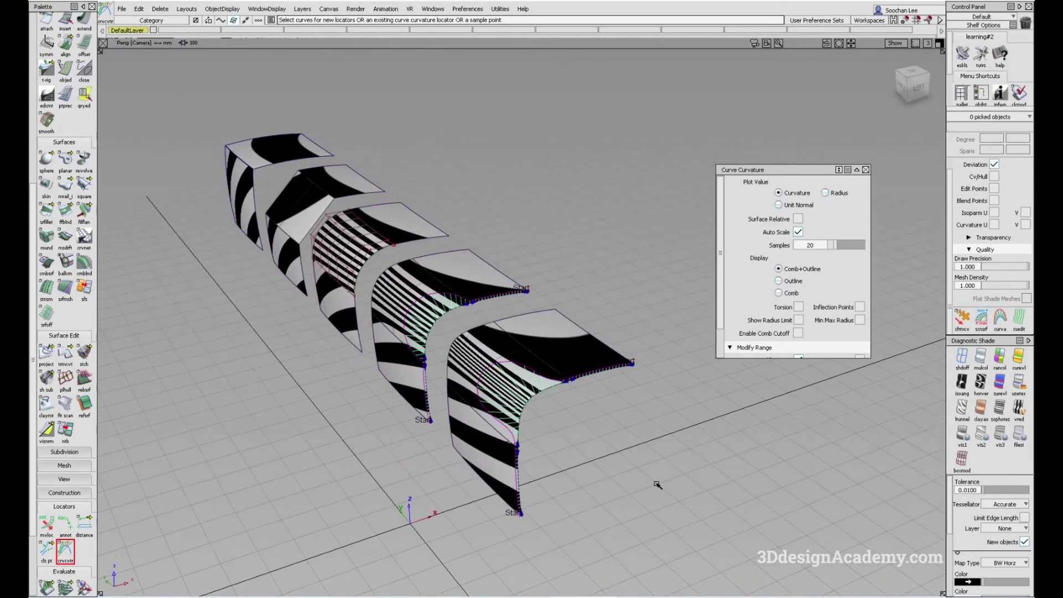
Apply multi-color shading and compare the comb outlines at the fillet boundaries of the fourth and fifth pairs.
{"action": "left_click", "coordinate": [981, 356]}
{"action": "left_click_drag", "start_coordinate": [592, 429], "coordinate": [499, 371], "text": "alt+shift"}
{"action": "right_click_drag", "start_coordinate": [499, 371], "coordinate": [505, 345], "text": "alt+shift"}
{"action": "mouse_move", "coordinate": [506, 344]}
{"action": "left_mouse_down", "text": "alt+shift"}
{"action": "mouse_move", "coordinate": [464, 316]}
{"action": "mouse_move", "coordinate": [496, 268]}
{"action": "mouse_move", "coordinate": [491, 221]}
{"action": "mouse_move", "coordinate": [526, 233]}
{"action": "left_mouse_up", "text": "alt+shift"}
{"action": "mouse_move", "coordinate": [525, 233]}
{"action": "right_mouse_down", "text": "alt+shift"}
{"action": "mouse_move", "coordinate": [510, 230]}
{"action": "mouse_move", "coordinate": [553, 209]}
{"action": "mouse_move", "coordinate": [530, 244]}
{"action": "mouse_move", "coordinate": [522, 227]}
{"action": "right_mouse_up", "text": "alt+shift"}
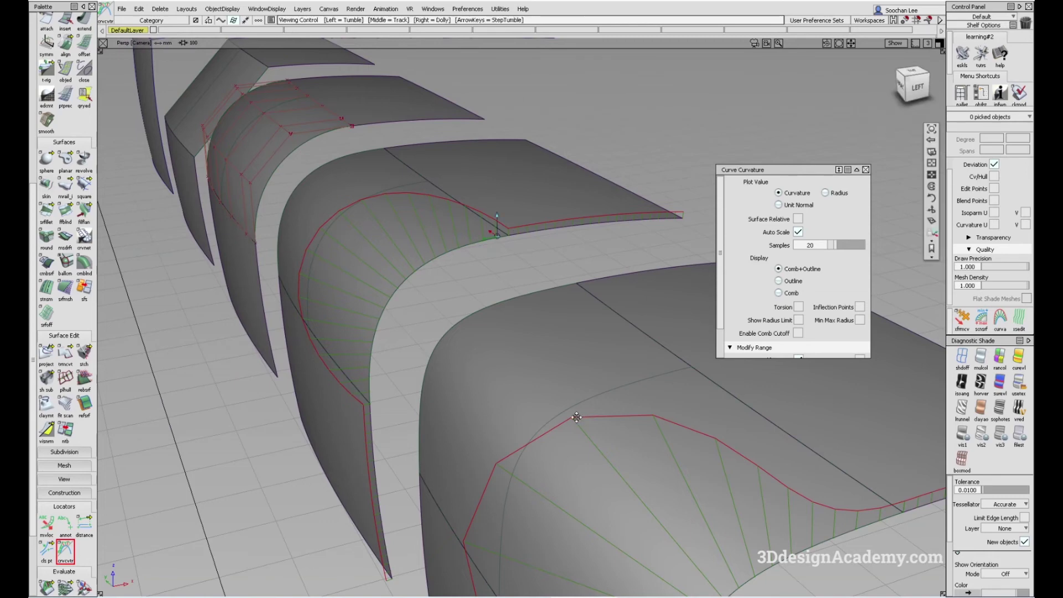
{"action": "middle_click_drag", "start_coordinate": [601, 382], "coordinate": [517, 277], "text": "alt+shift"}
{"action": "right_click_drag", "start_coordinate": [518, 277], "coordinate": [505, 288], "text": "alt+shift"}
{"action": "middle_click_drag", "start_coordinate": [505, 288], "coordinate": [480, 306], "text": "alt+shift"}
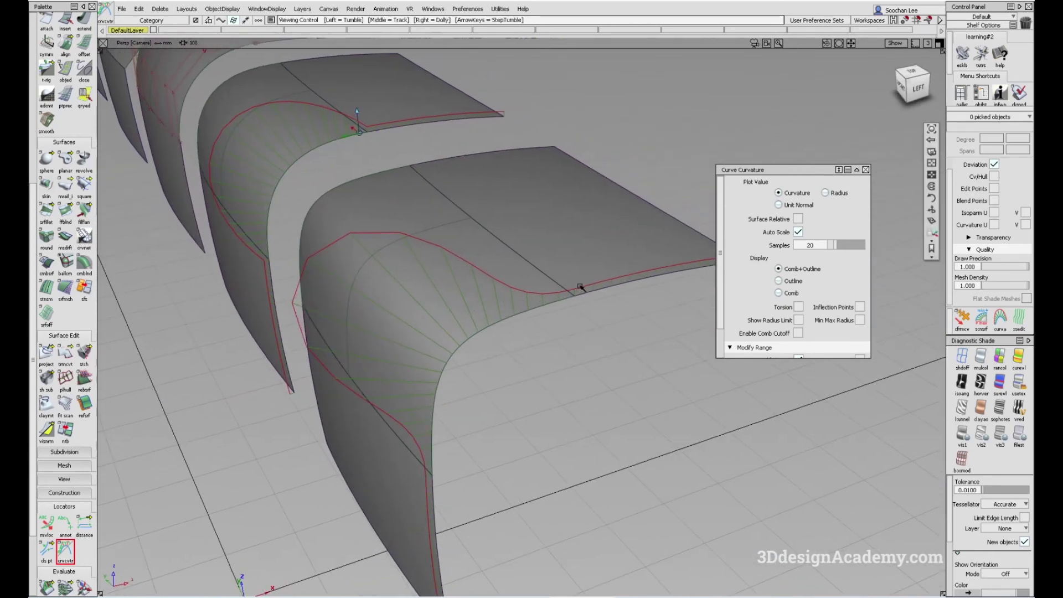
{"action": "scroll", "coordinate": [594, 291], "scroll_direction": "up", "scroll_amount": 2}
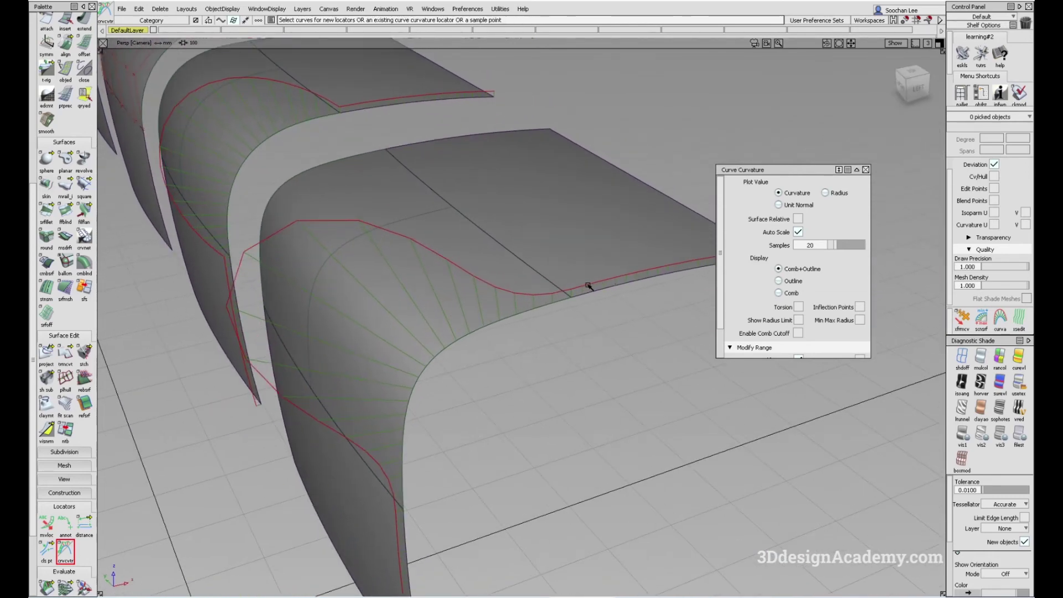
{"action": "left_click_drag", "start_coordinate": [402, 330], "coordinate": [475, 308], "text": "alt+shift"}
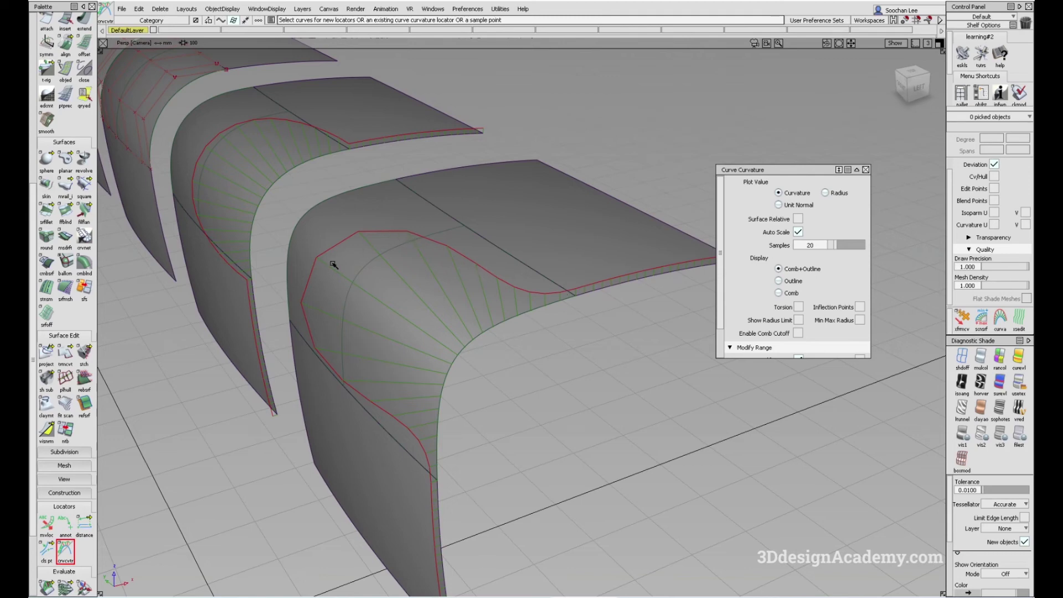
{"action": "left_click_drag", "start_coordinate": [505, 351], "coordinate": [530, 295], "text": "alt+shift"}
{"action": "middle_click_drag", "start_coordinate": [545, 278], "coordinate": [485, 269], "text": "alt+shift"}
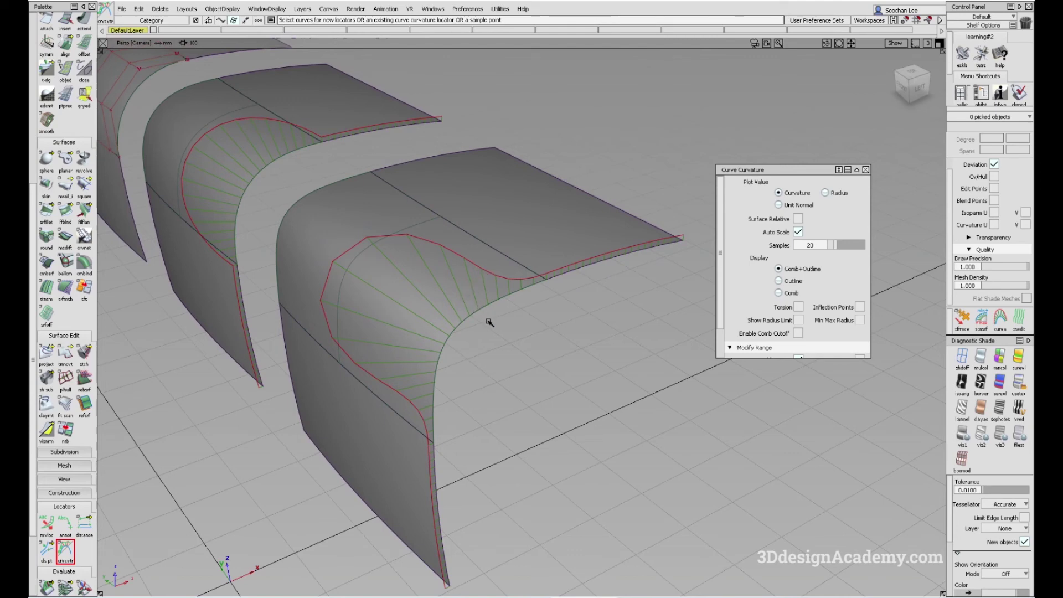
{"action": "left_click_drag", "start_coordinate": [419, 355], "coordinate": [416, 365], "text": "alt+shift"}
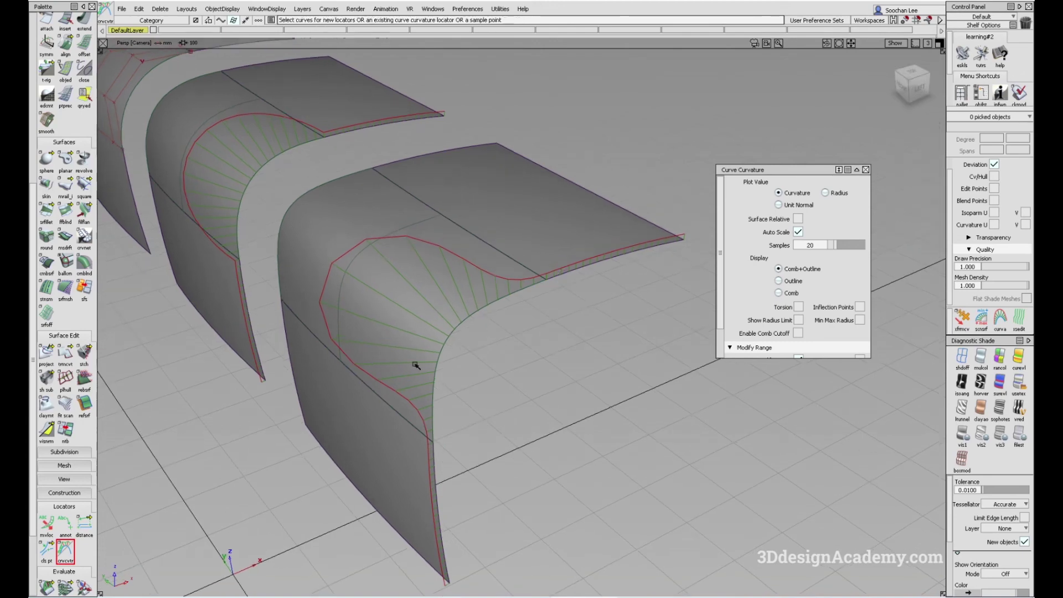
Open the Surface Continuity options to review the G0, G1 and G2 check types, and close them without running a check.
{"action": "scroll", "coordinate": [55, 515], "scroll_direction": "down", "scroll_amount": 3}
{"action": "double_click", "coordinate": [46, 511]}
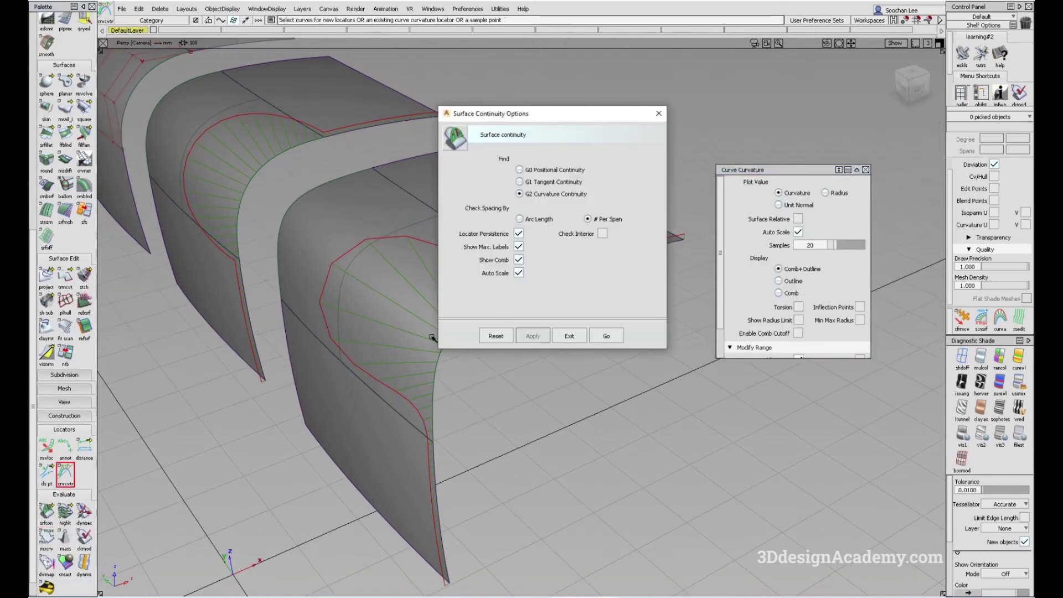
{"action": "left_click_drag", "start_coordinate": [572, 121], "coordinate": [333, 174]}
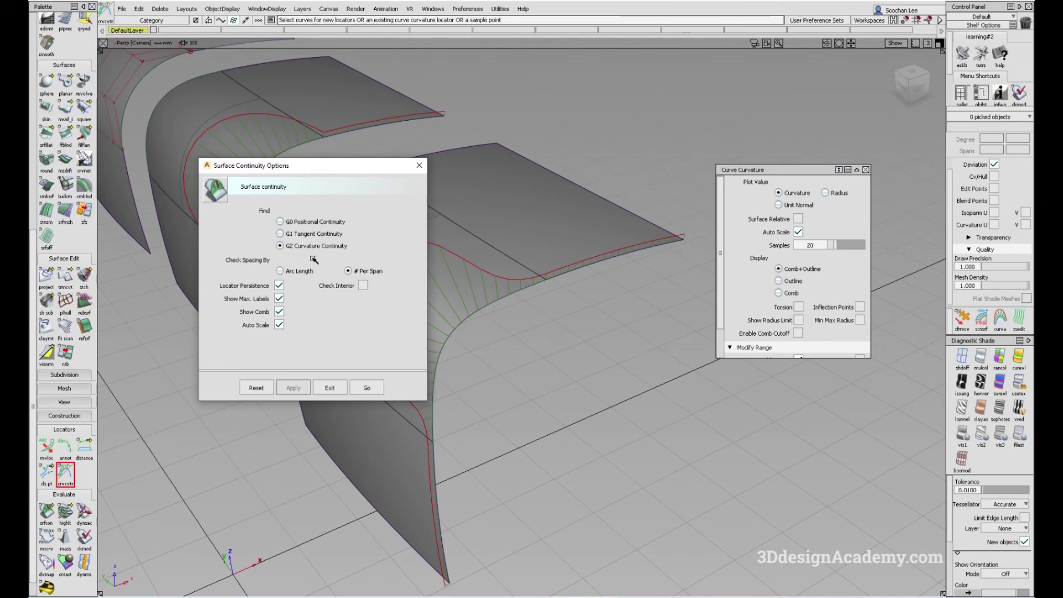
{"action": "left_click_drag", "start_coordinate": [370, 171], "coordinate": [316, 201]}
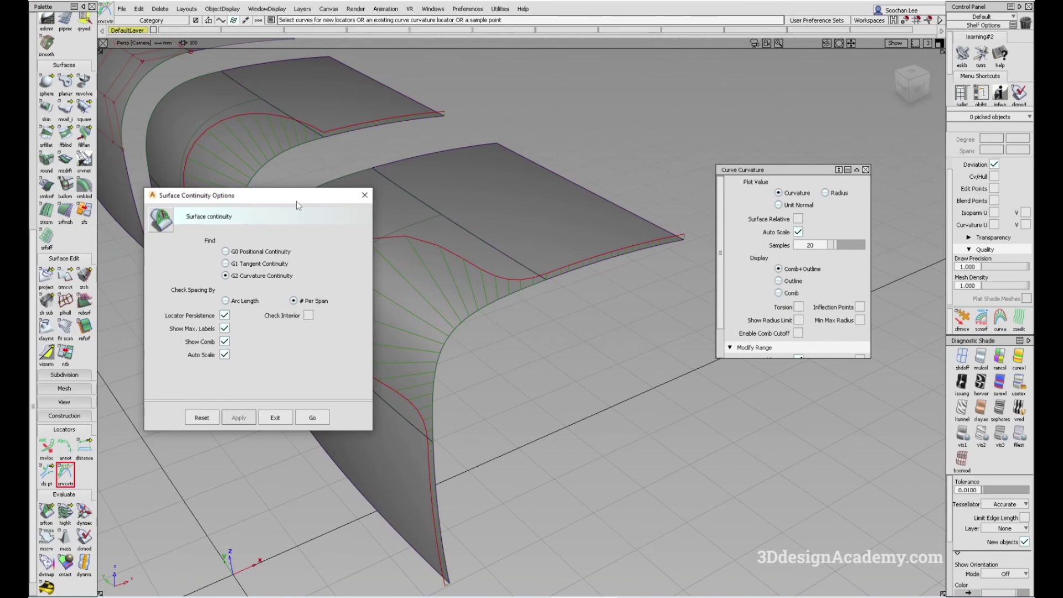
{"action": "left_click", "coordinate": [364, 195]}
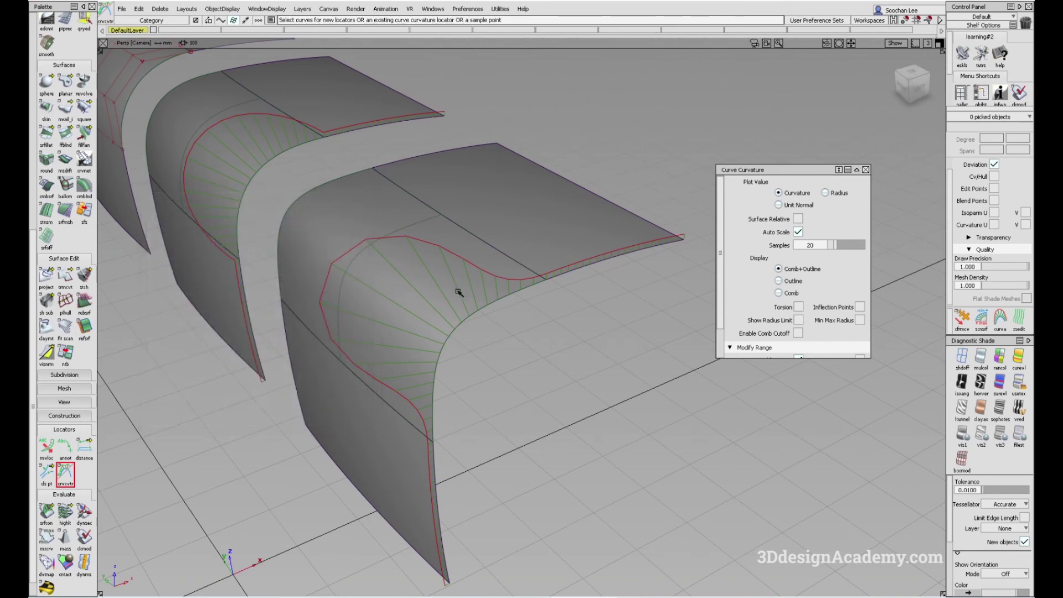
Examine the fifth pair's curvature comb where the G3 fillet meets both surfaces, and compare it with the other pairs.
{"action": "left_click_drag", "start_coordinate": [525, 280], "coordinate": [532, 295], "text": "alt+shift"}
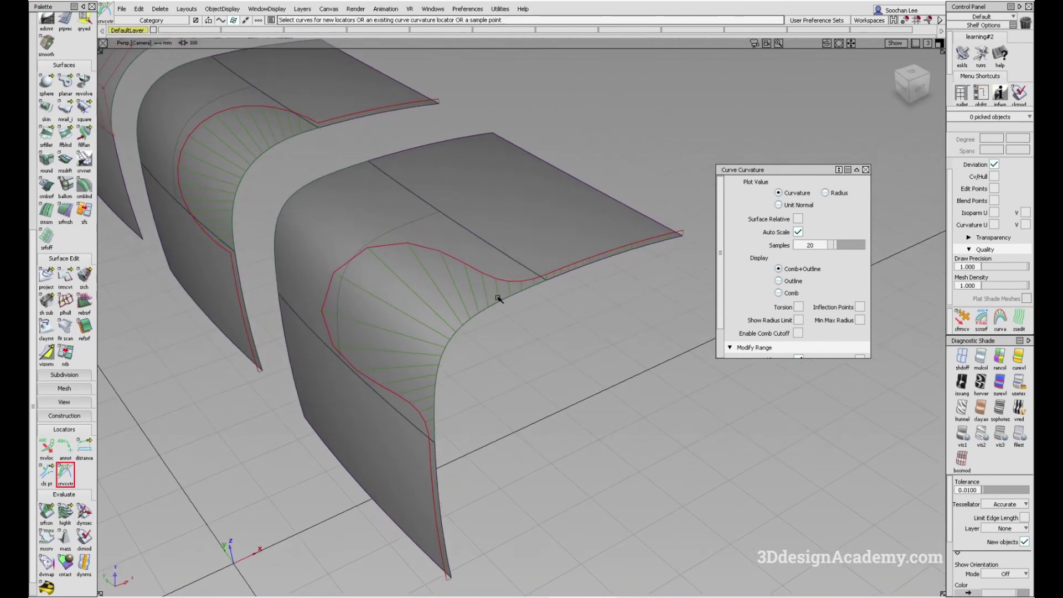
{"action": "left_click_drag", "start_coordinate": [357, 361], "coordinate": [437, 363], "text": "alt+shift"}
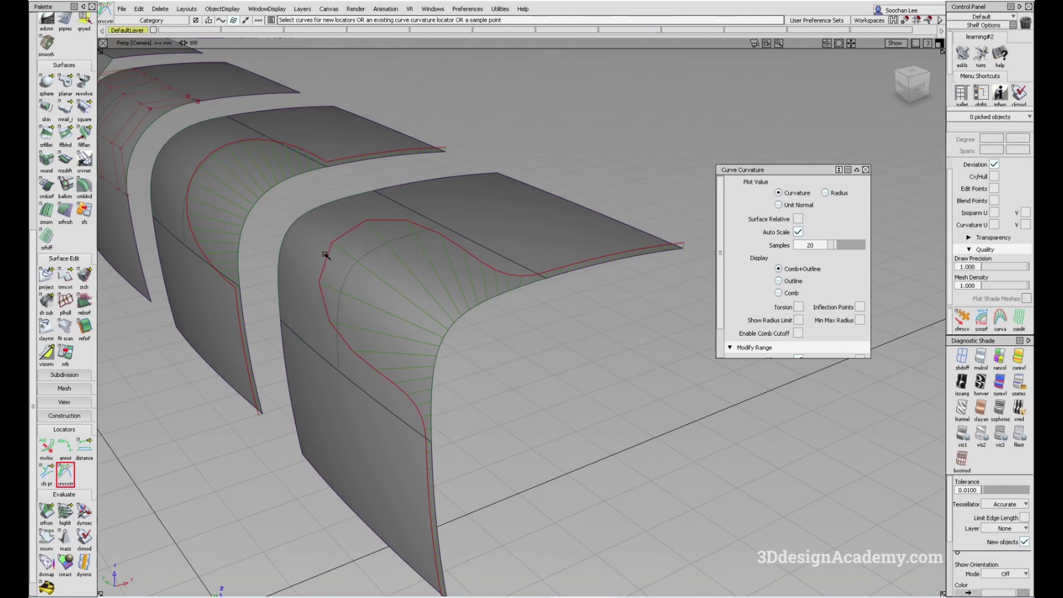
{"action": "left_click_drag", "start_coordinate": [418, 458], "coordinate": [500, 431], "text": "alt+shift"}
{"action": "right_click_drag", "start_coordinate": [496, 425], "coordinate": [510, 398], "text": "alt+shift"}
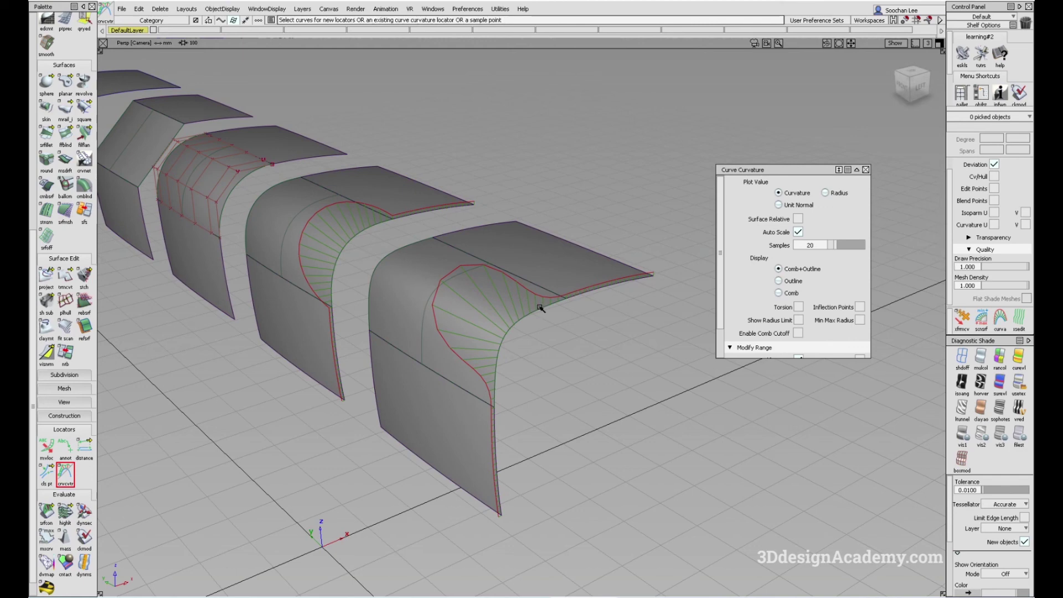
{"action": "left_click_drag", "start_coordinate": [458, 304], "coordinate": [532, 350], "text": "alt+shift"}
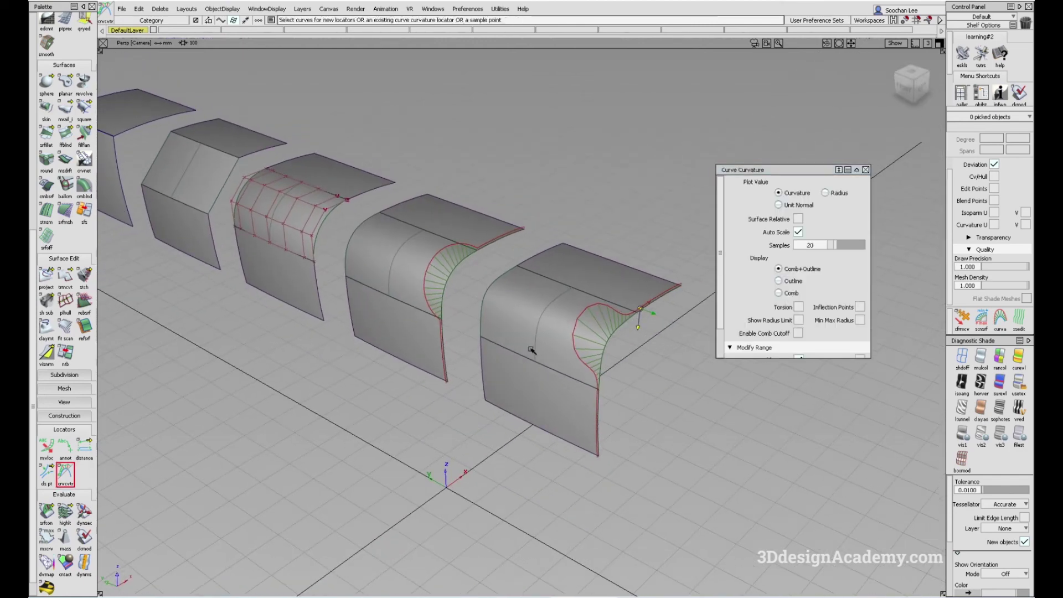